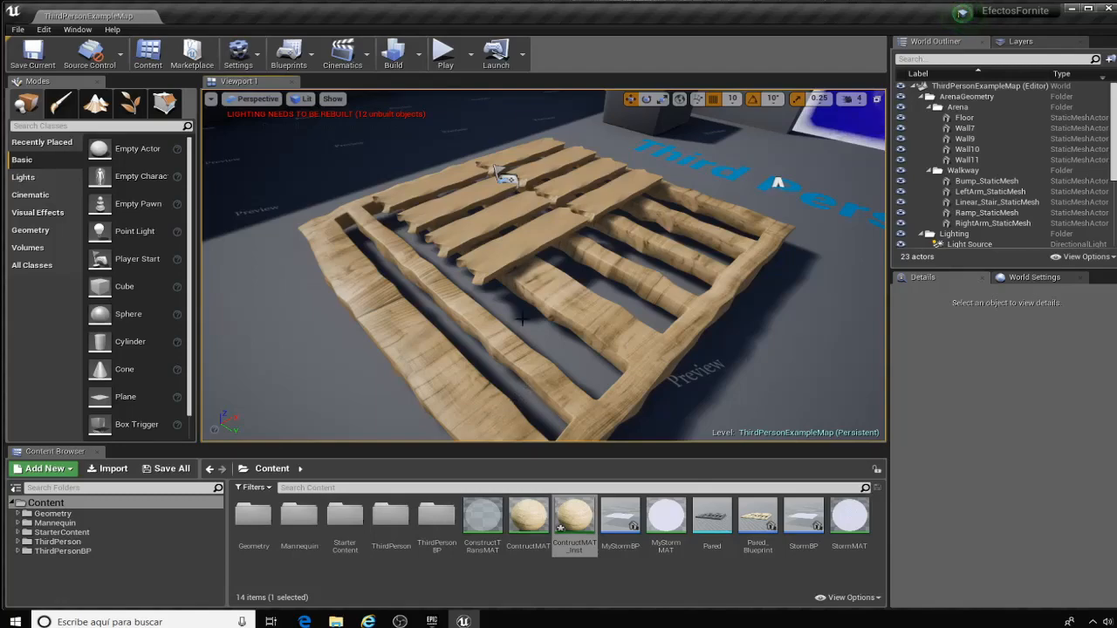
# Step: Open the ContructMAT_Inst material instance and raise its Altura parameter to lift the wall's planks off the frame
pyautogui.moveTo(463, 324); pyautogui.dragTo(521, 308, button='right')
pyautogui.click(501, 297)
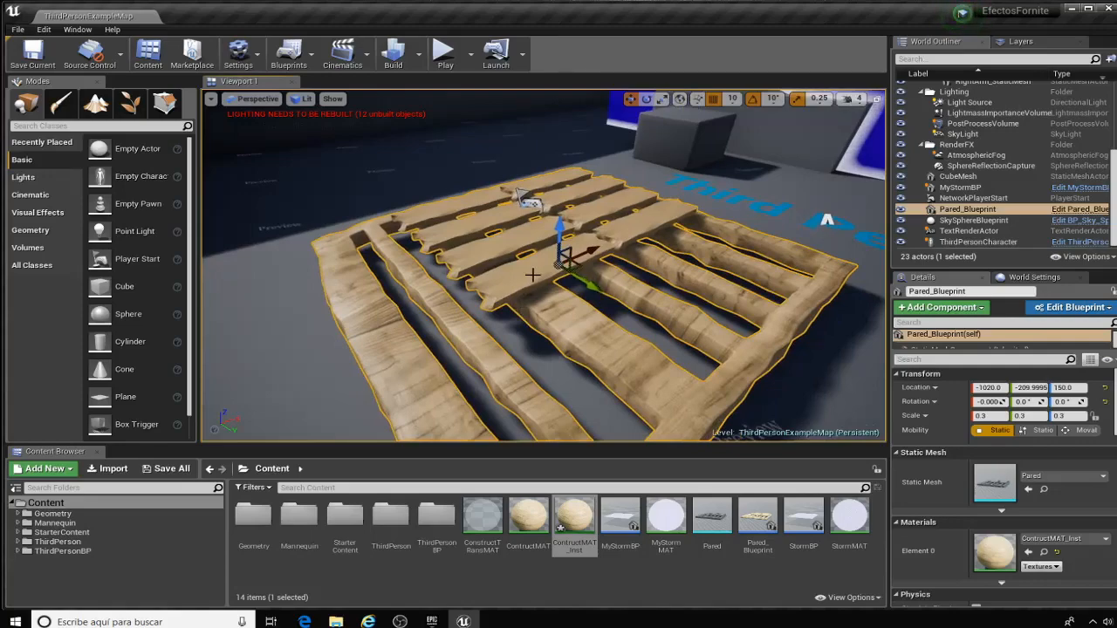
pyautogui.moveTo(532, 275); pyautogui.dragTo(638, 245, button='right')
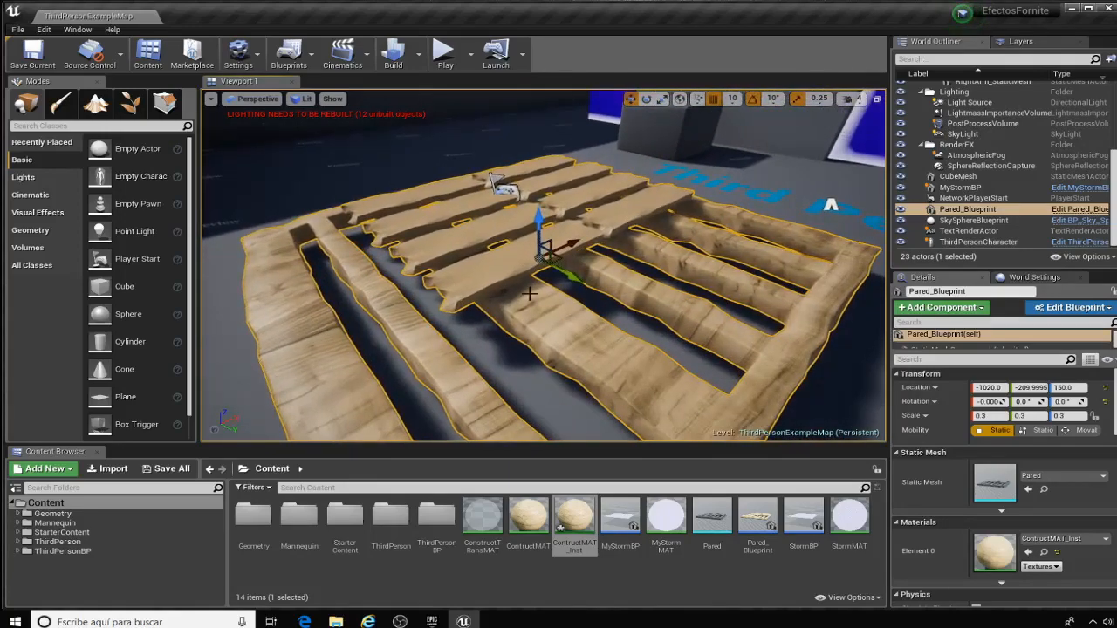
pyautogui.doubleClick(574, 517)
pyautogui.moveTo(292, 349); pyautogui.dragTo(293, 349)
pyautogui.scroll(-5, 292, 349)
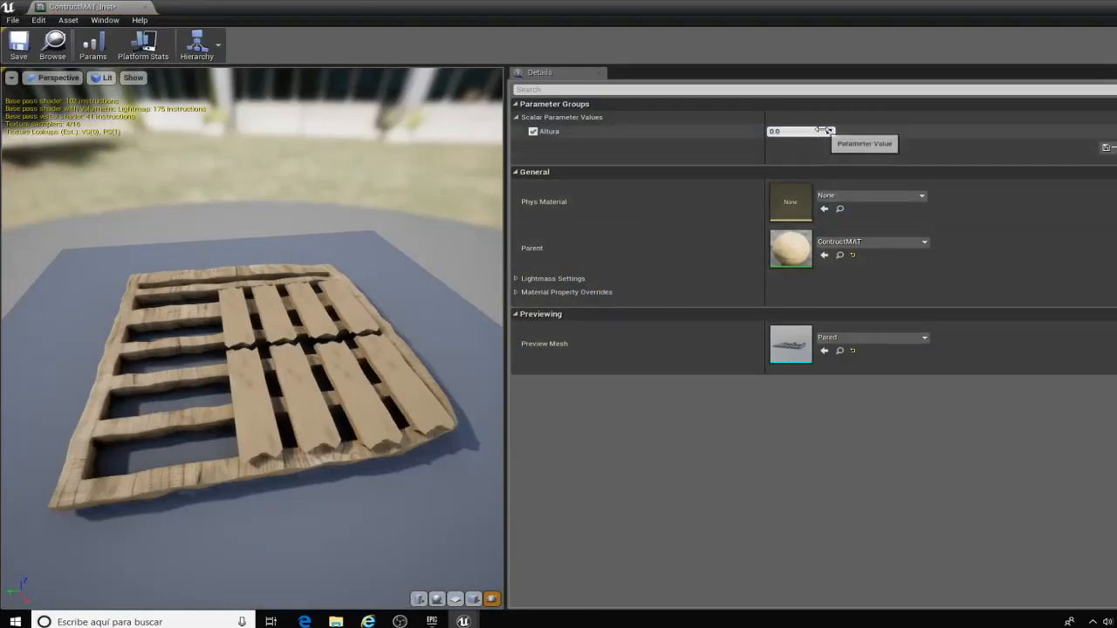
pyautogui.moveTo(811, 131); pyautogui.dragTo(898, 131)
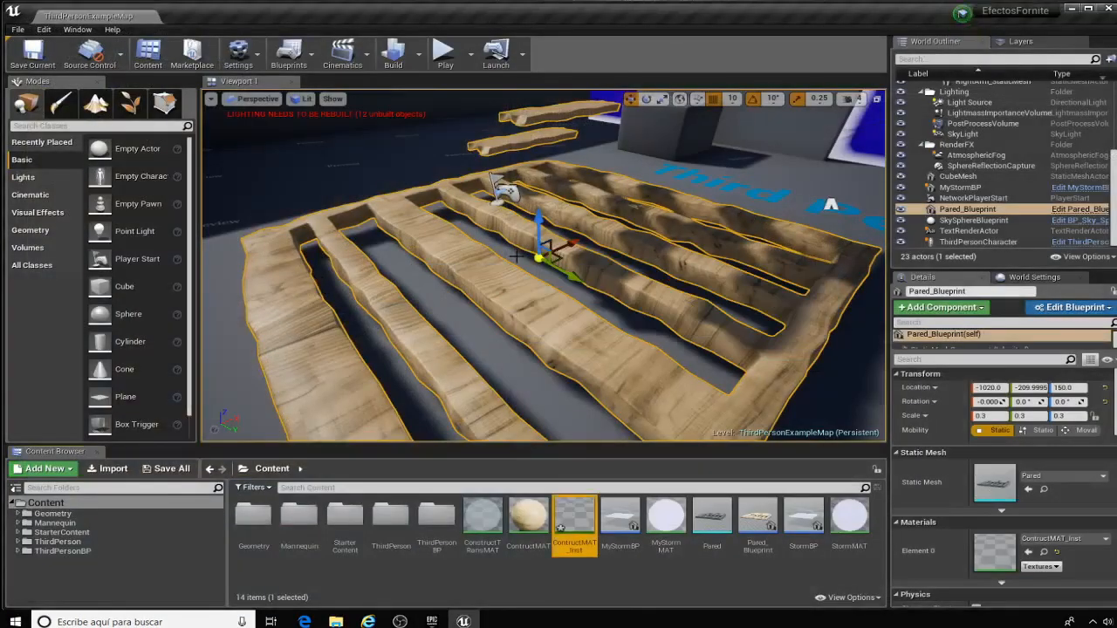
# Step: Open the Pared static mesh and examine its plank and frame geometry
pyautogui.moveTo(858, 219)
pyautogui.mouseDown(button='right')
pyautogui.moveTo(877, 224)
pyautogui.moveTo(860, 235)
pyautogui.moveTo(858, 219)
pyautogui.mouseUp(button='right')
pyautogui.moveTo(786, 288); pyautogui.dragTo(824, 281, button='right')
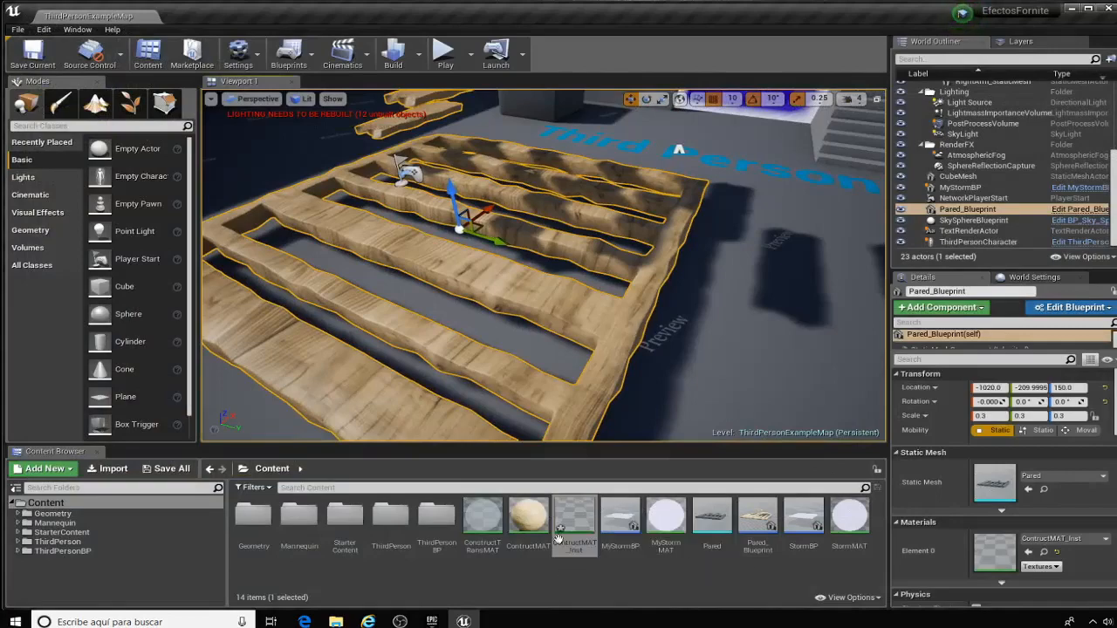
pyautogui.doubleClick(712, 516)
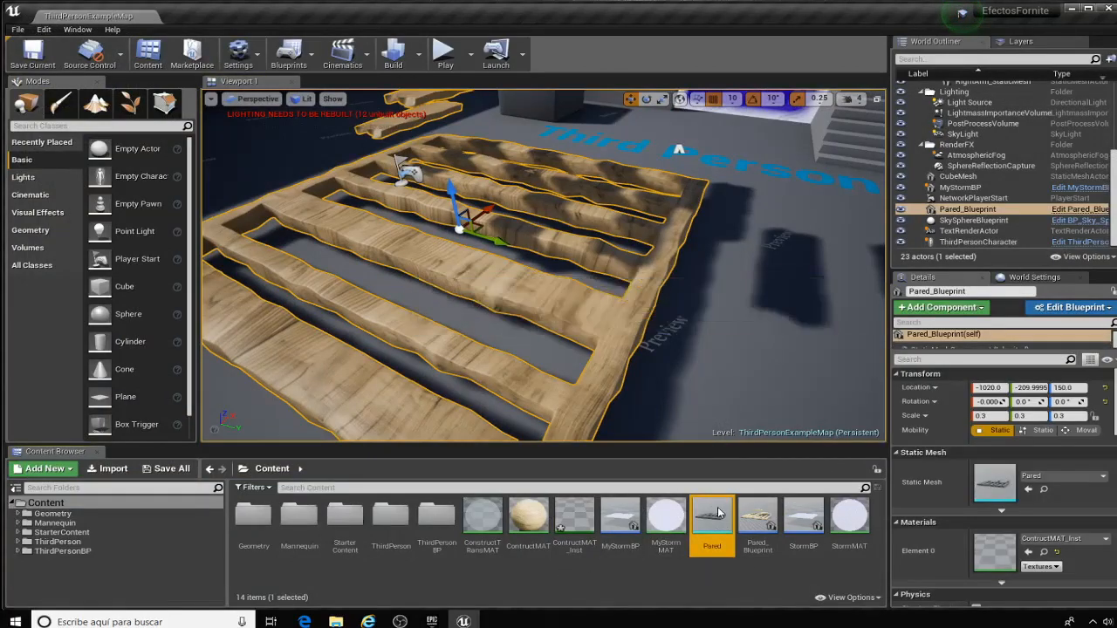
pyautogui.scroll(-8, 493, 373)
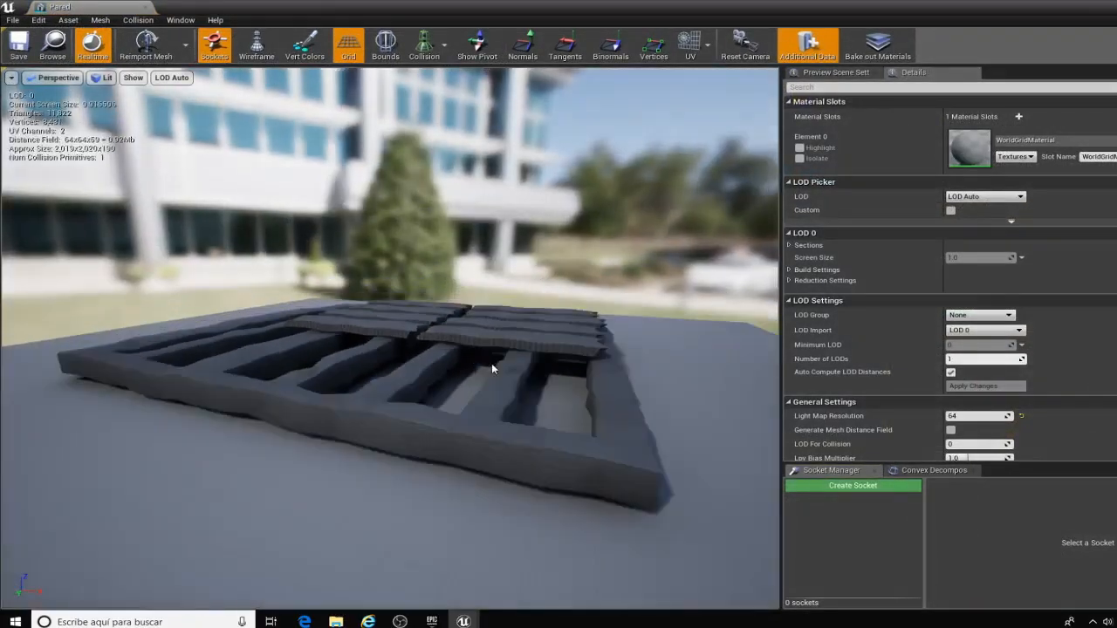
pyautogui.moveTo(449, 413); pyautogui.dragTo(452, 371, button='right')
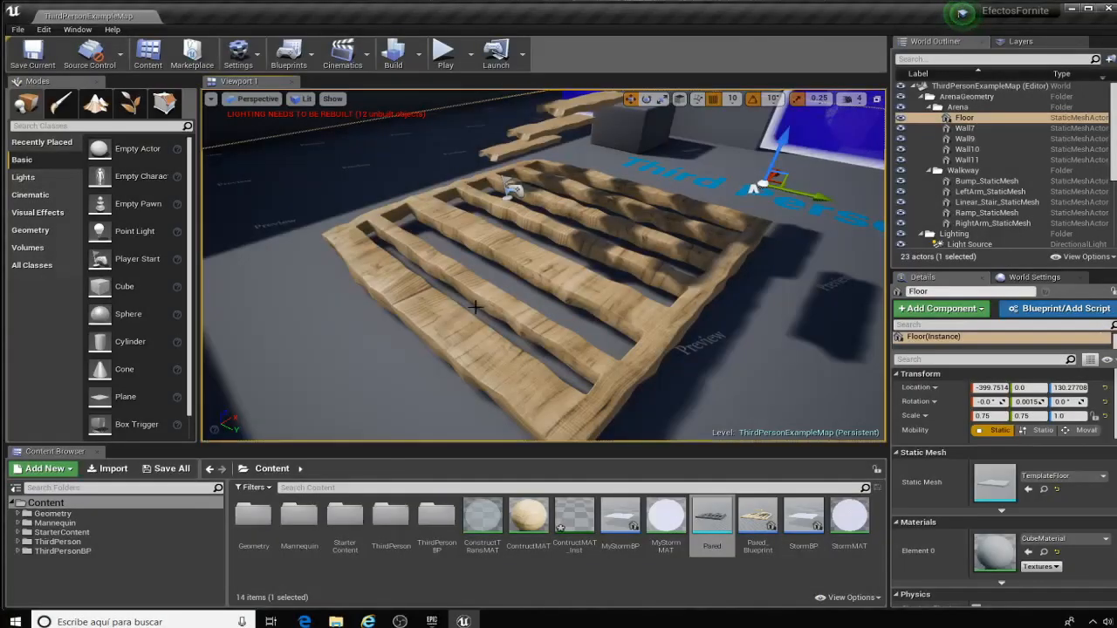
# Step: Select the wooden wall in the level, switch the viewport to Wireframe and examine its vertices
pyautogui.moveTo(480, 305); pyautogui.dragTo(489, 314, button='right')
pyautogui.moveTo(542, 265); pyautogui.dragTo(489, 267, button='right')
pyautogui.click(489, 268)
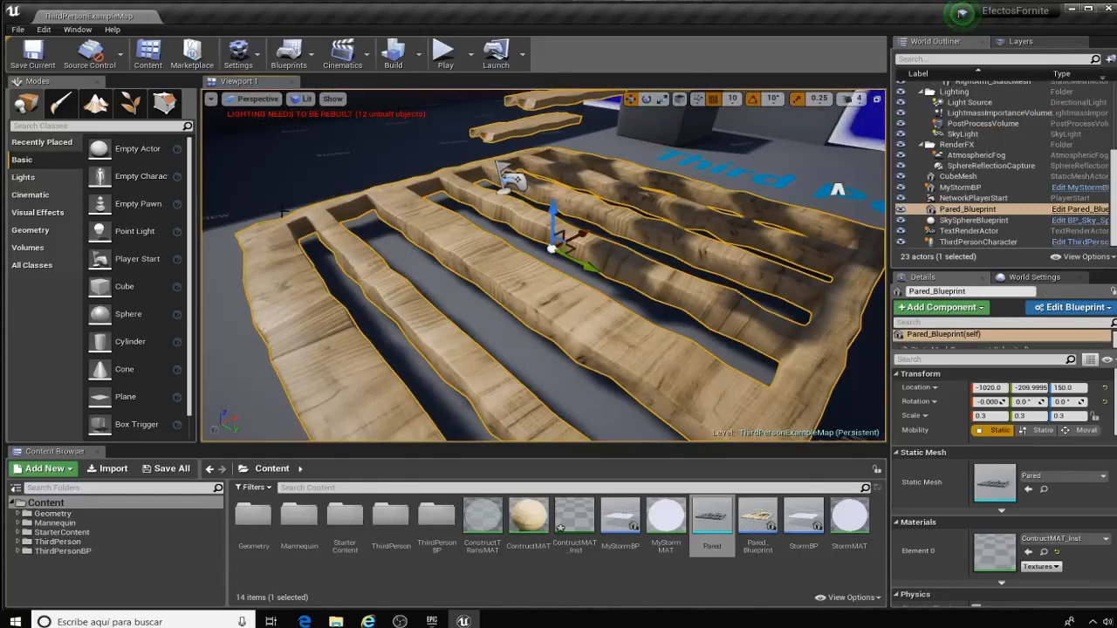
pyautogui.click(270, 100)
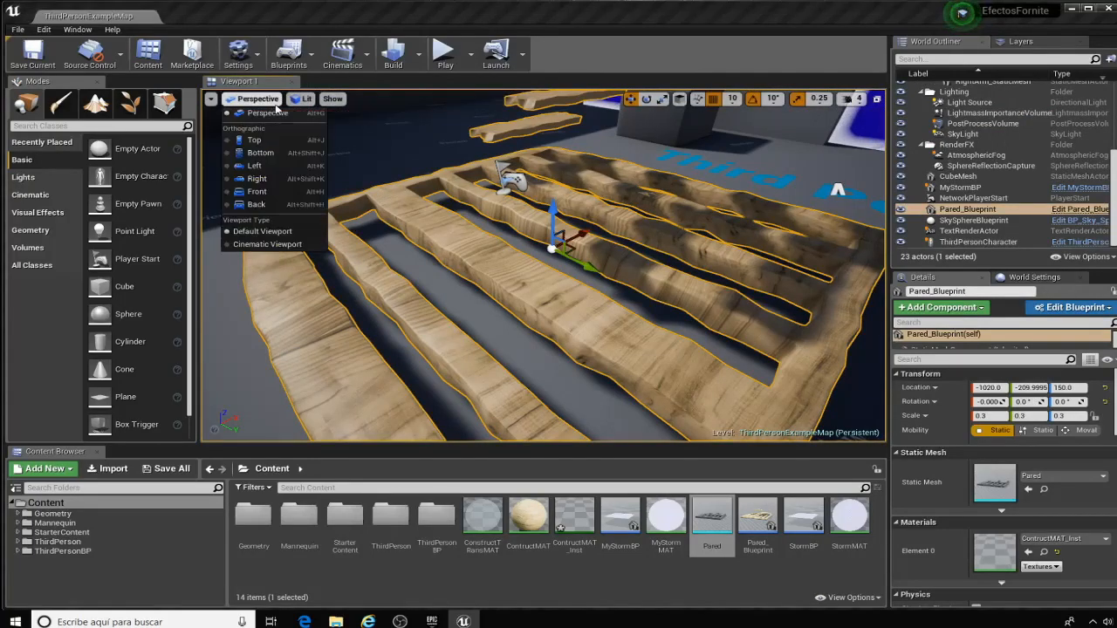
pyautogui.click(301, 99)
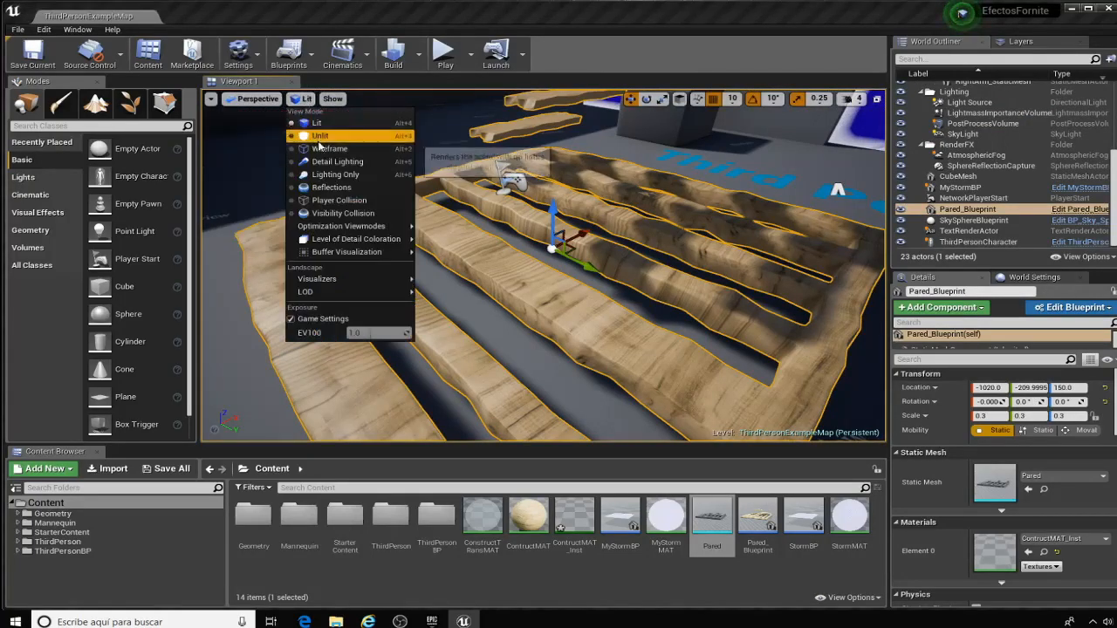
pyautogui.click(323, 145)
pyautogui.moveTo(543, 265); pyautogui.dragTo(478, 303, button='right')
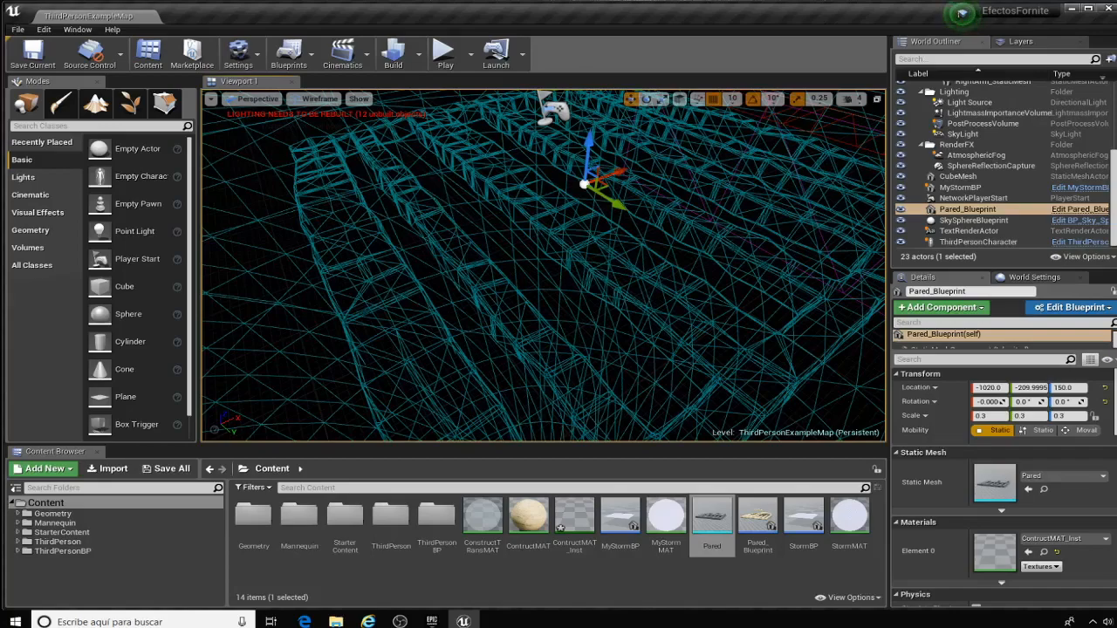
pyautogui.moveTo(478, 304); pyautogui.dragTo(473, 278, button='right')
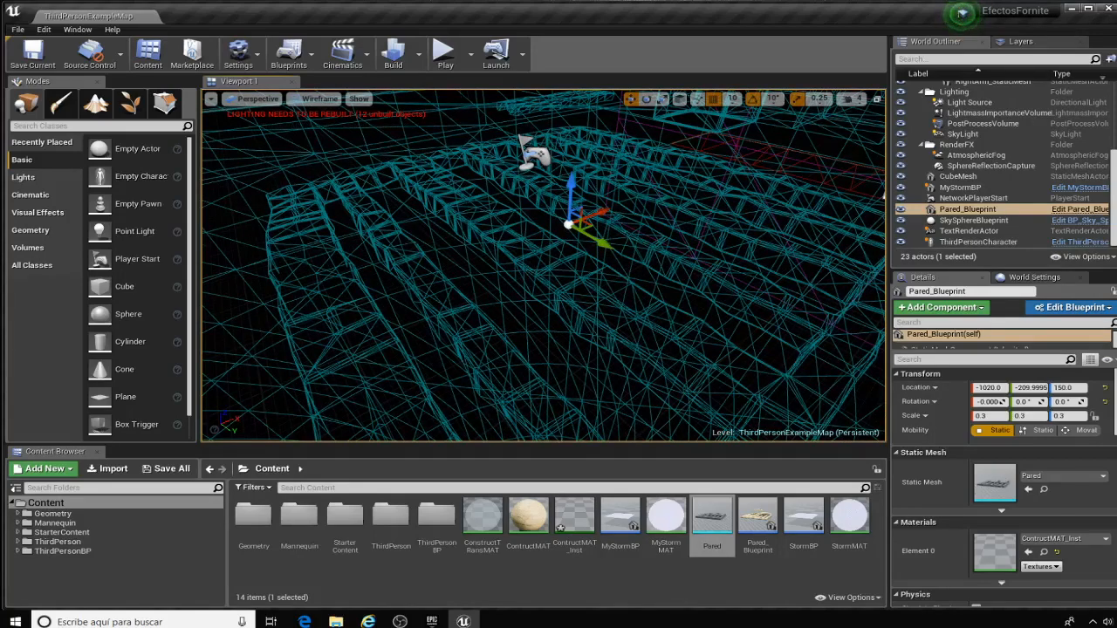
pyautogui.moveTo(473, 278); pyautogui.dragTo(483, 279, button='right')
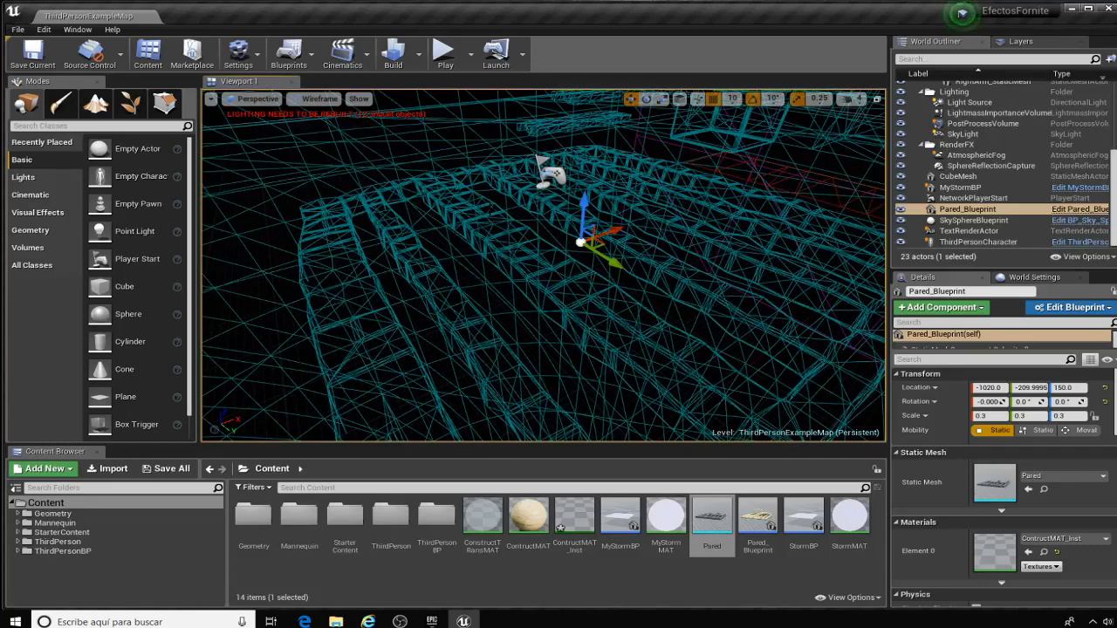
# Step: Create a new material named NewMaterial, open its graph and examine the World Position Offset input
pyautogui.rightClick(521, 572)
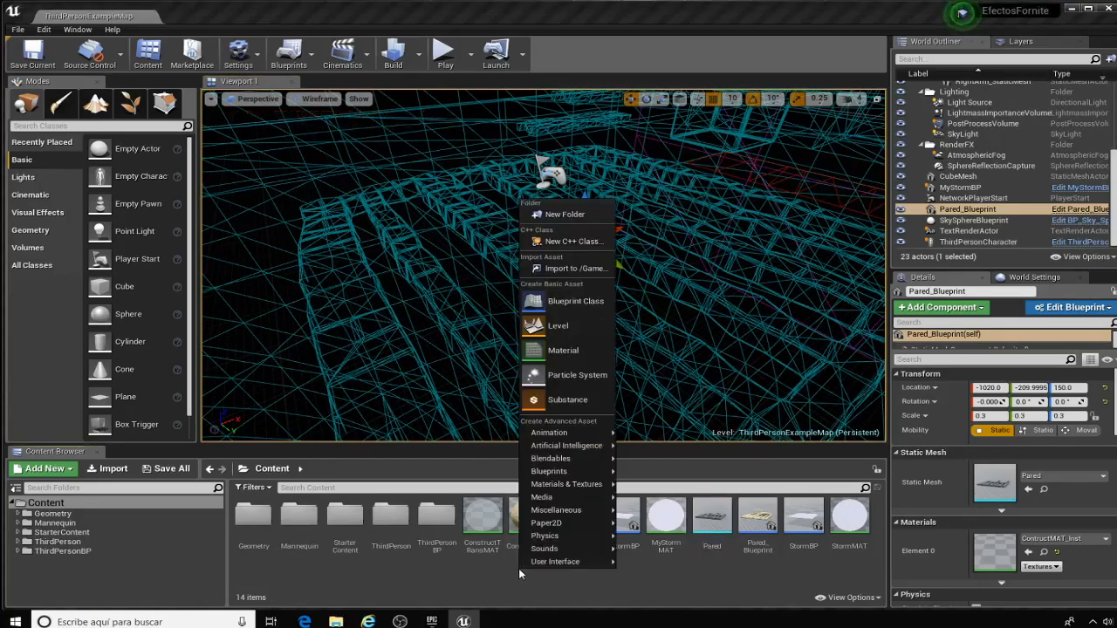
pyautogui.click(563, 350)
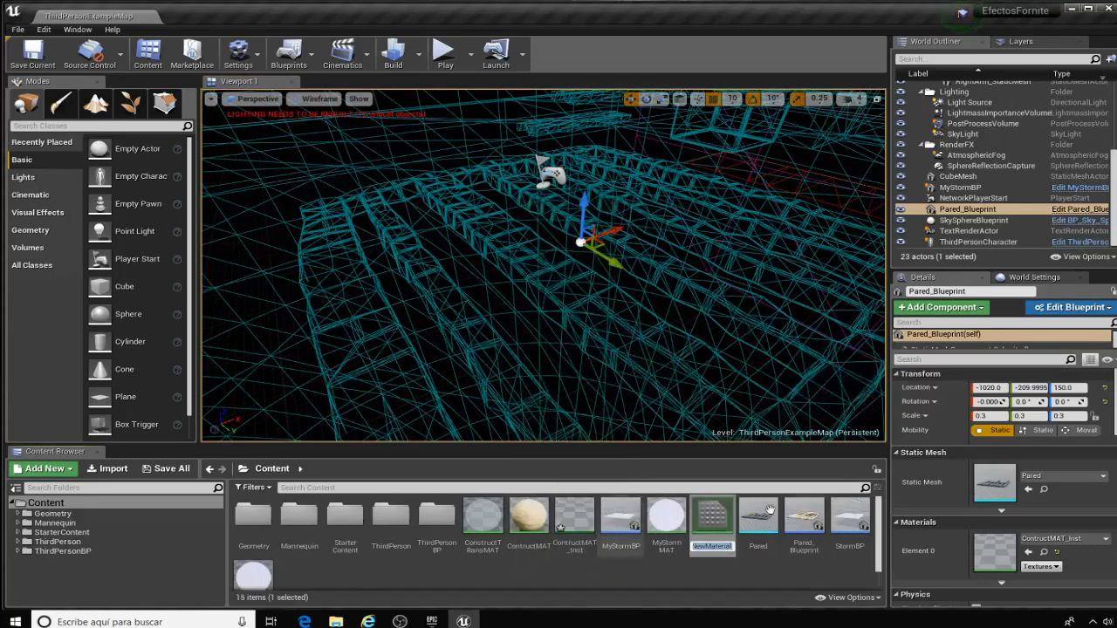
pyautogui.doubleClick(704, 520)
pyautogui.scroll(4, 646, 298)
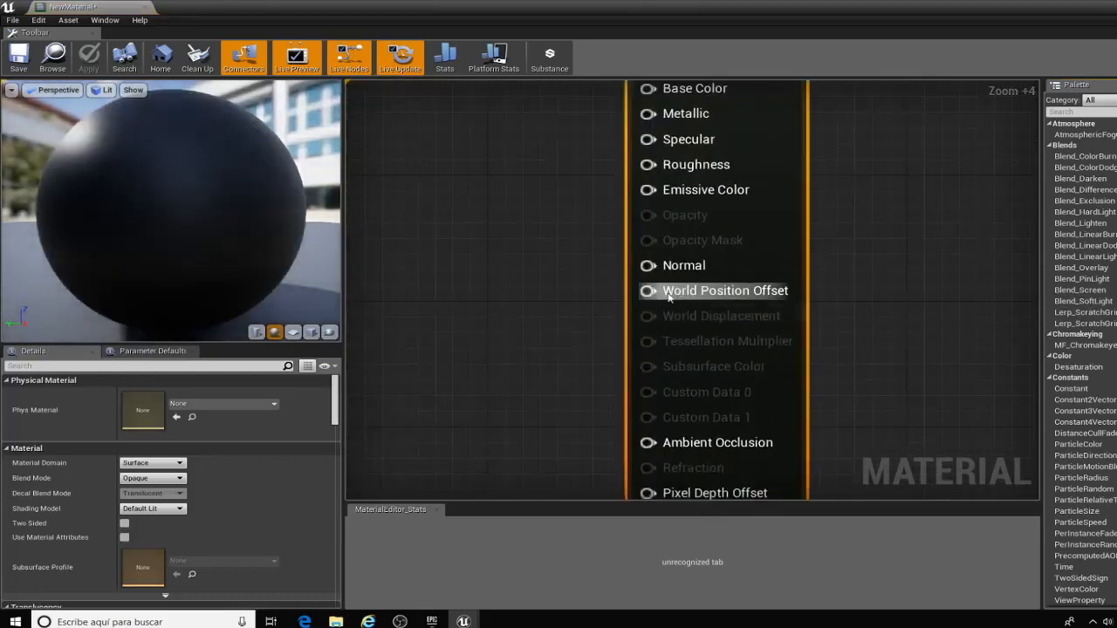
pyautogui.moveTo(559, 284); pyautogui.dragTo(623, 311, button='right')
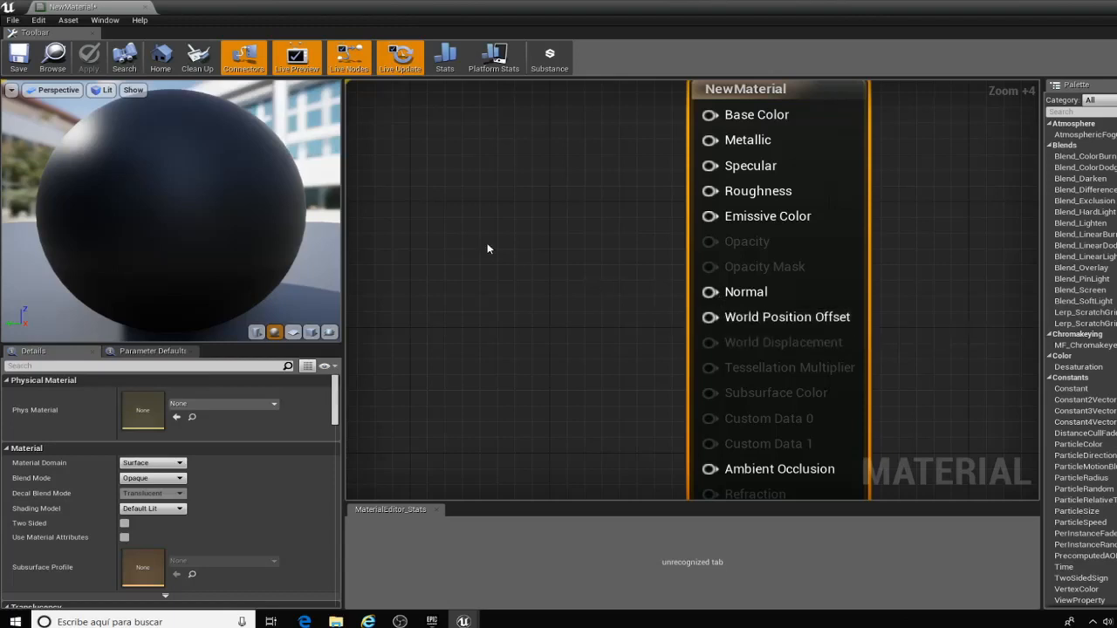
pyautogui.moveTo(487, 243); pyautogui.dragTo(581, 283, button='right')
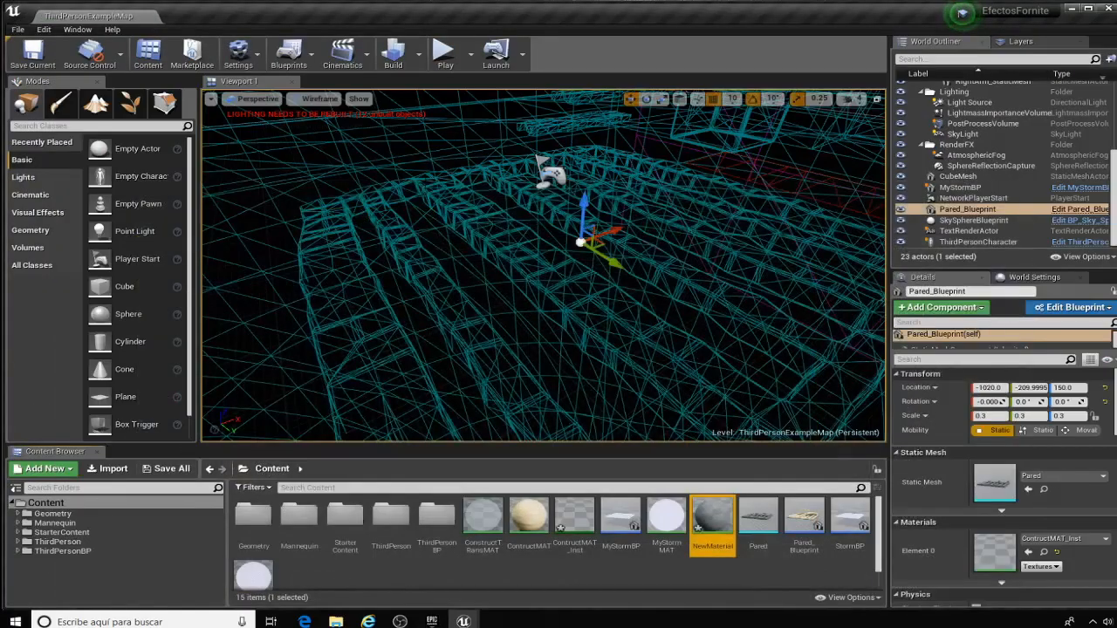
# Step: Switch the level viewport back to Lit and examine the raised planks above the wall frame
pyautogui.click(310, 99)
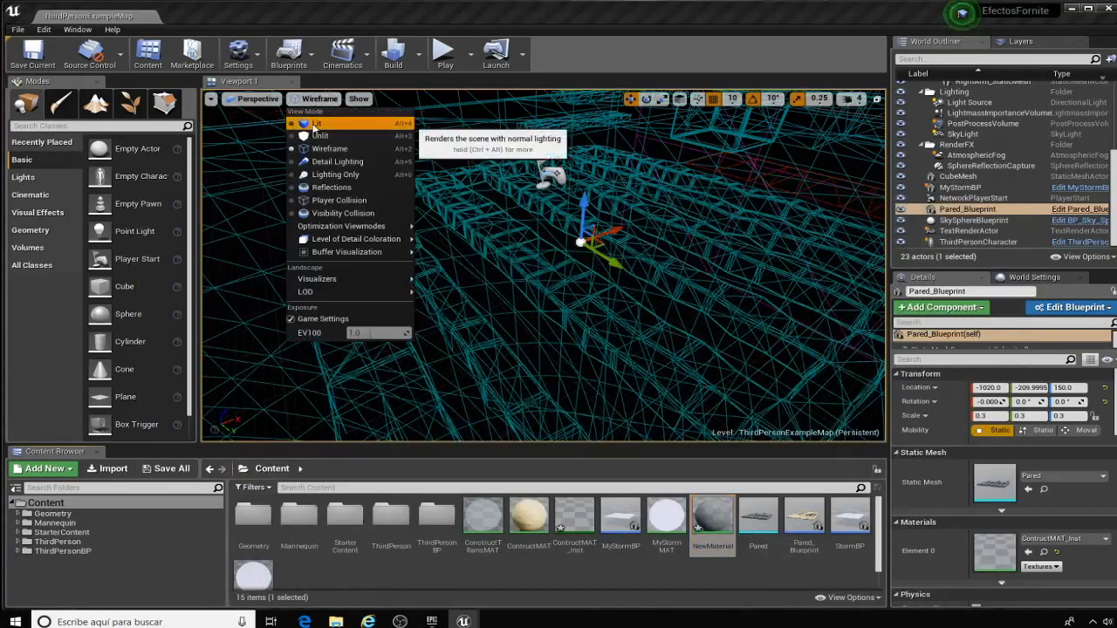
pyautogui.click(367, 125)
pyautogui.moveTo(543, 266); pyautogui.dragTo(394, 212, button='right')
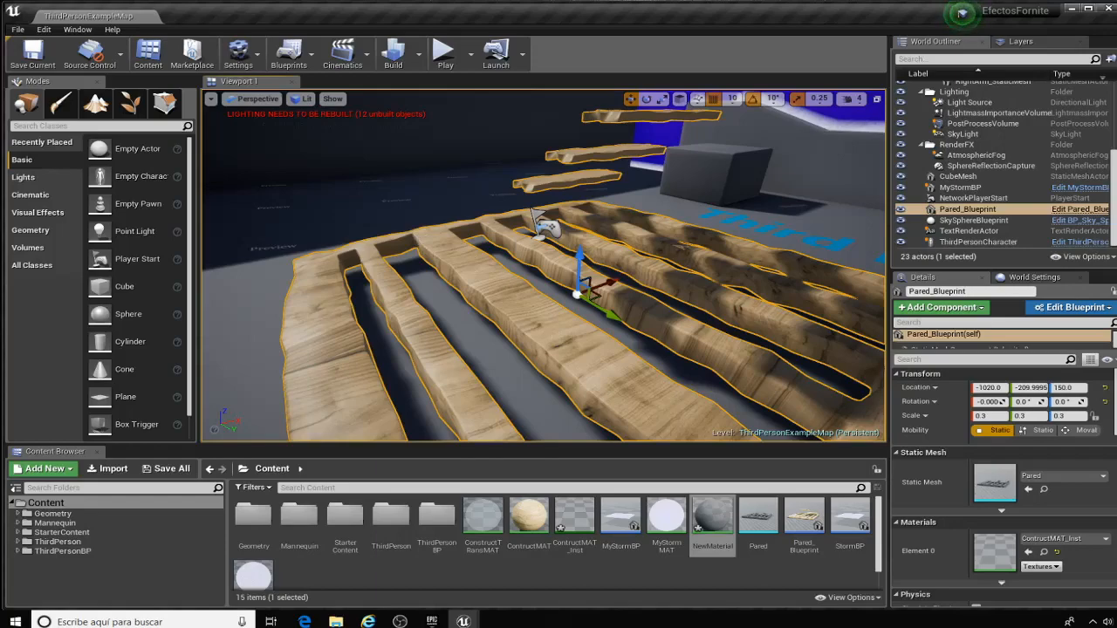
pyautogui.moveTo(543, 266); pyautogui.dragTo(495, 289, button='right')
pyautogui.moveTo(669, 240); pyautogui.dragTo(696, 234, button='right')
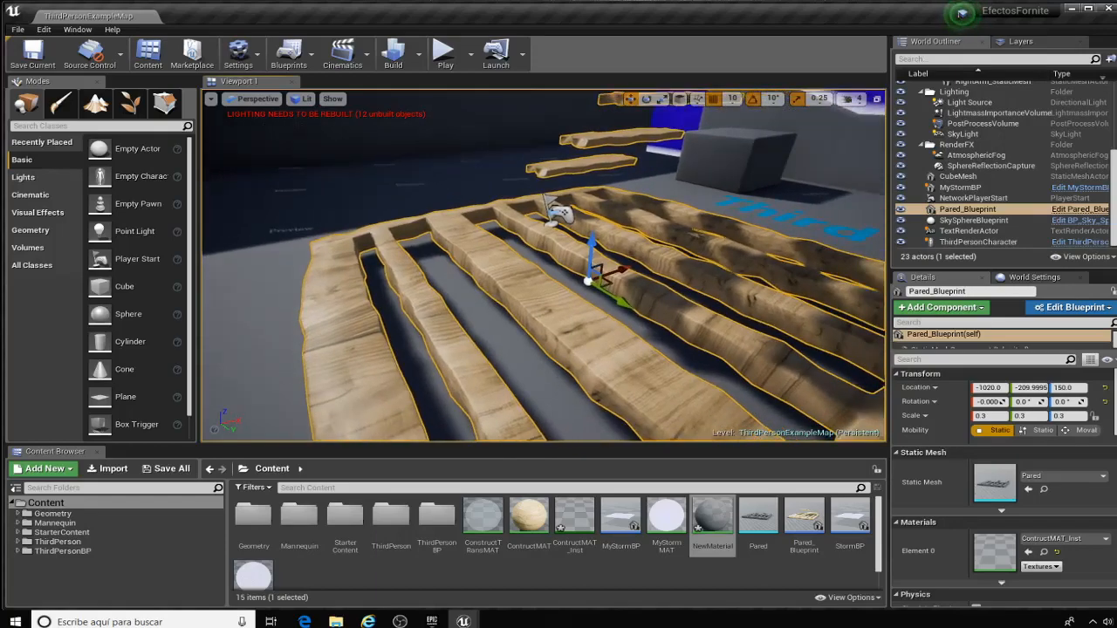
pyautogui.moveTo(543, 266); pyautogui.dragTo(474, 268, button='right')
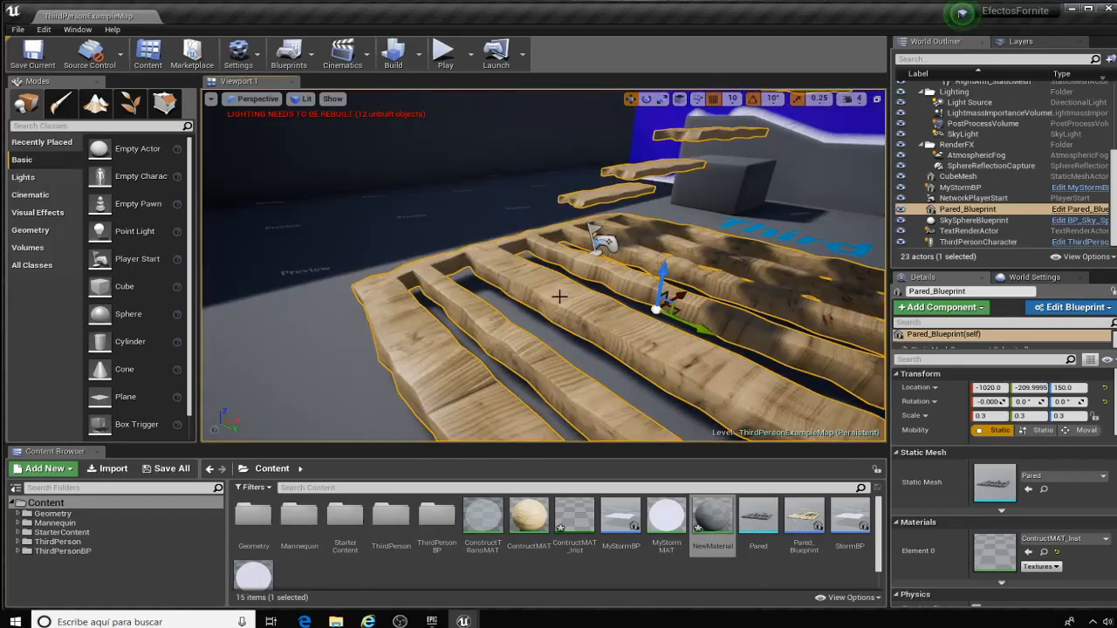
pyautogui.moveTo(550, 300)
pyautogui.mouseDown(button='right')
pyautogui.moveTo(576, 296)
pyautogui.moveTo(555, 298)
pyautogui.mouseUp(button='right')
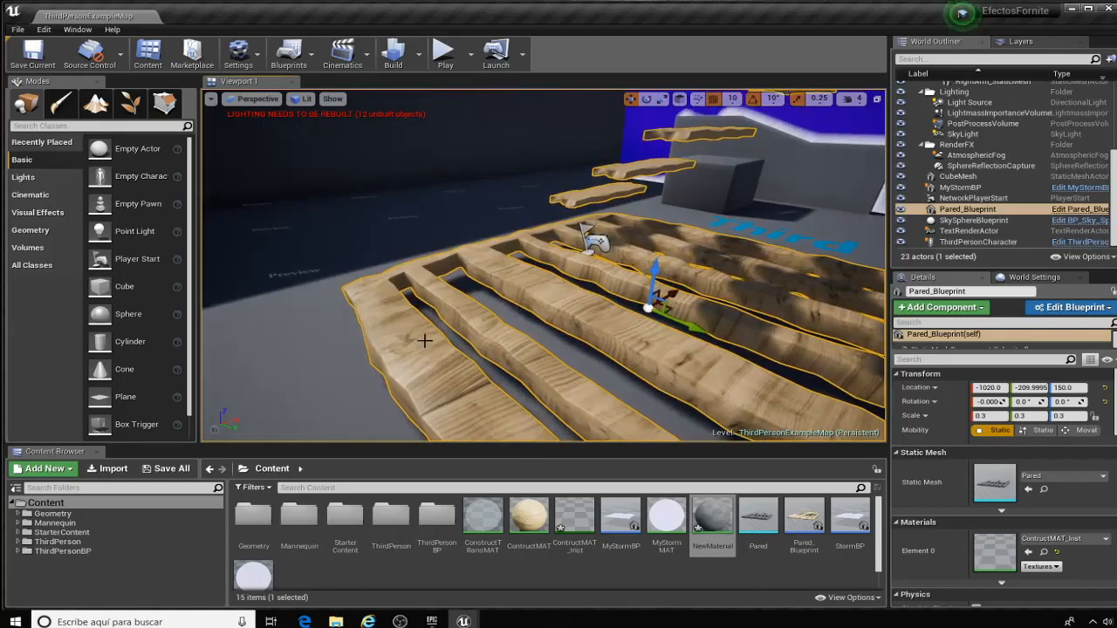
pyautogui.moveTo(453, 367); pyautogui.dragTo(453, 354, button='right')
pyautogui.moveTo(679, 159); pyautogui.dragTo(605, 128, button='right')
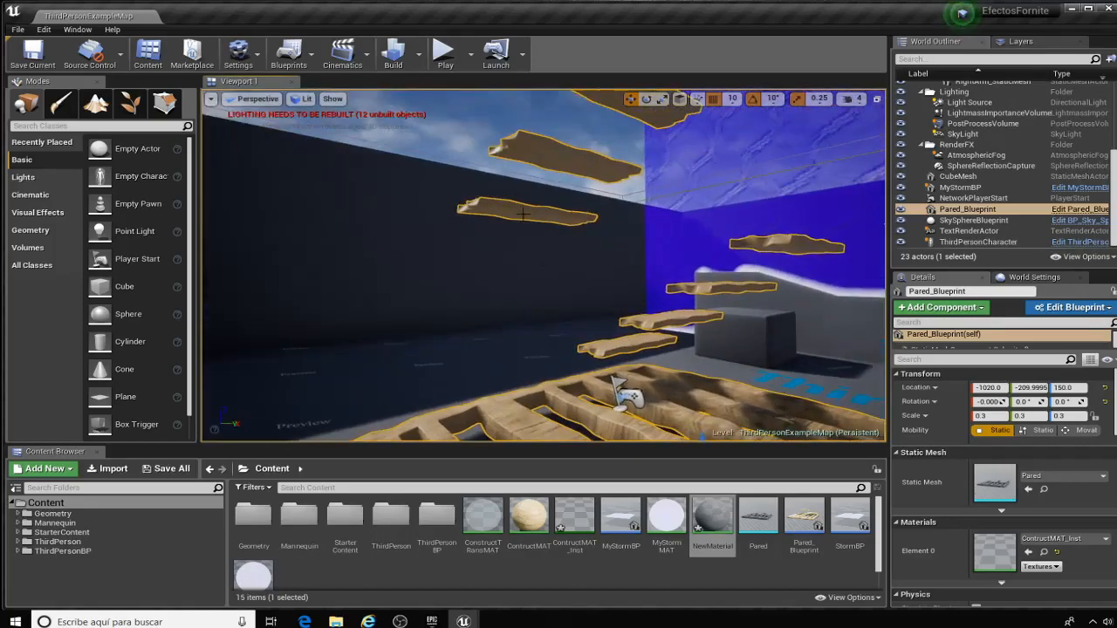
pyautogui.moveTo(546, 278); pyautogui.dragTo(551, 309, button='right')
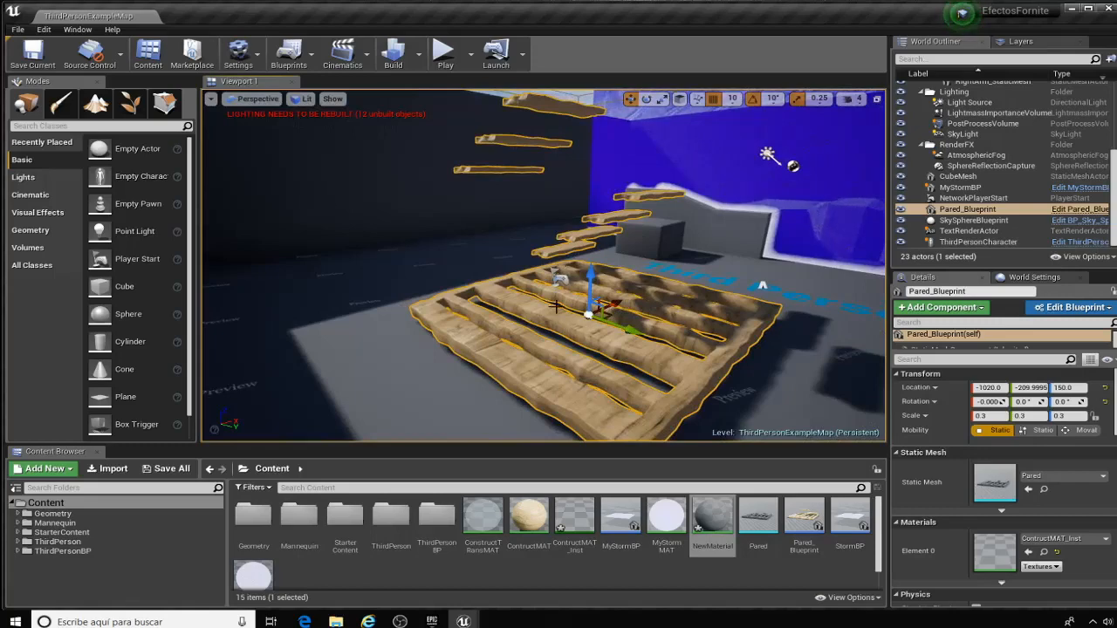
pyautogui.moveTo(630, 113); pyautogui.dragTo(630, 97, button='right')
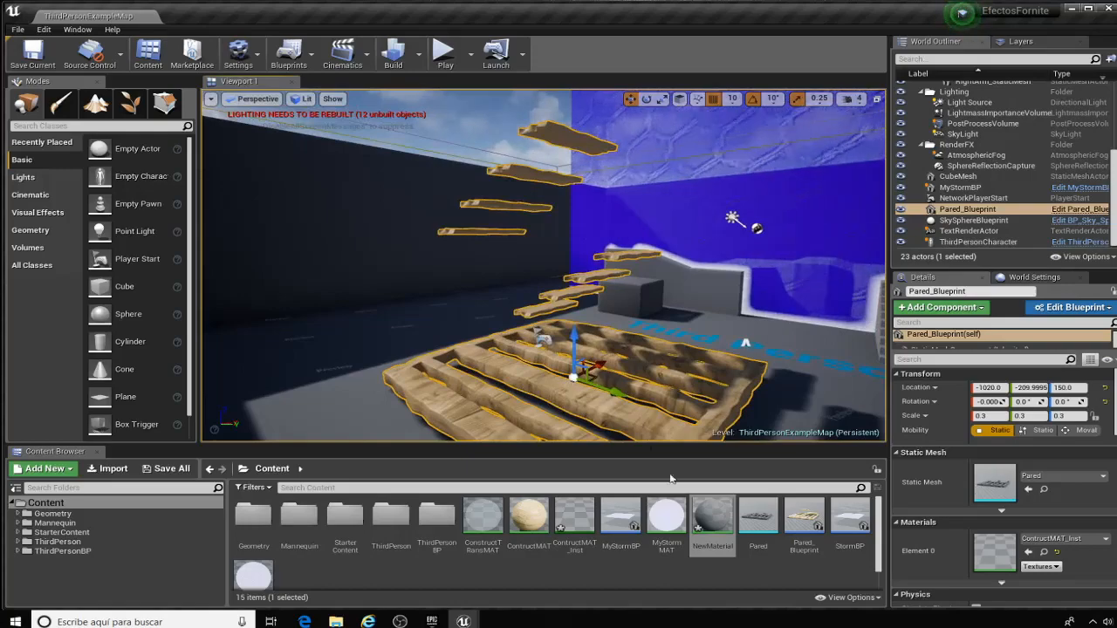
# Step: Add a Vertex Color node to the NewMaterial graph and place it beside the main material node
pyautogui.doubleClick(712, 516)
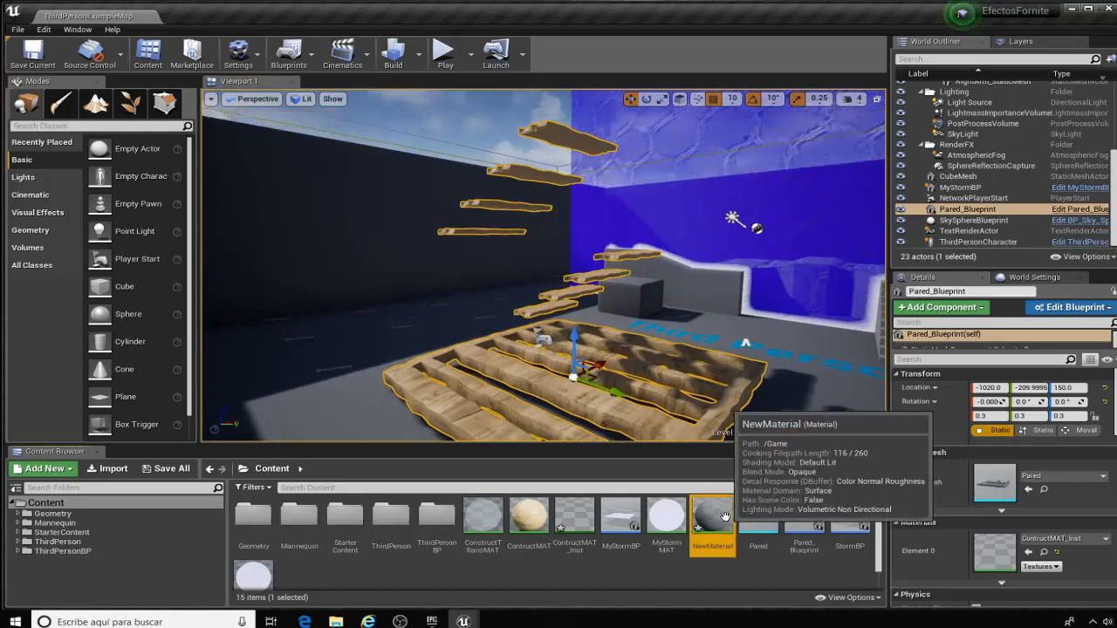
pyautogui.rightClick(477, 204)
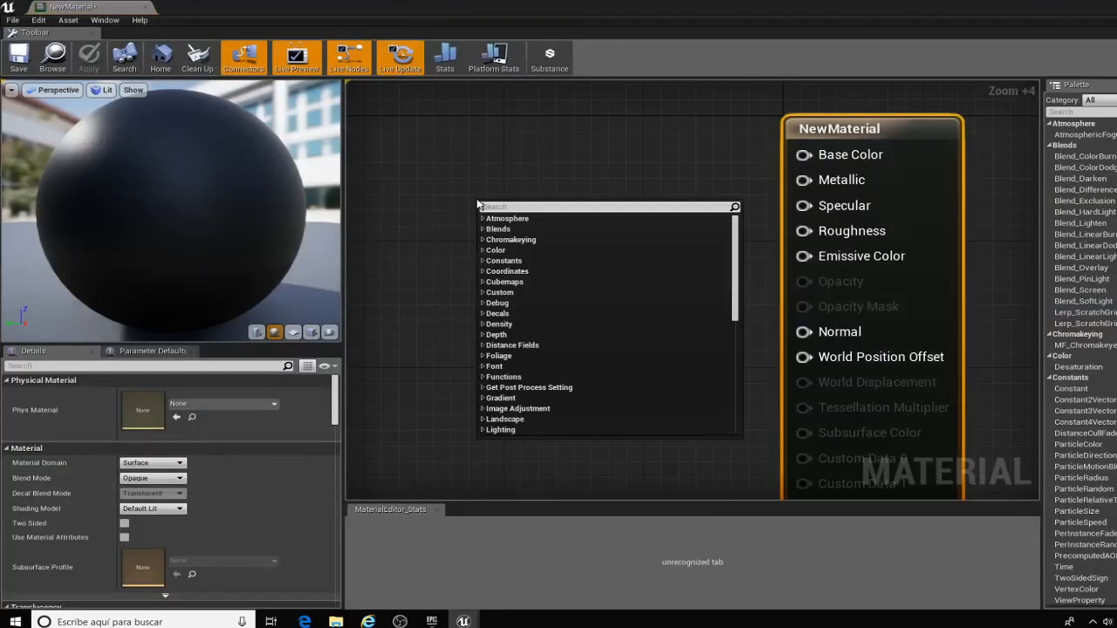
pyautogui.write('vertex')
pyautogui.click(507, 231)
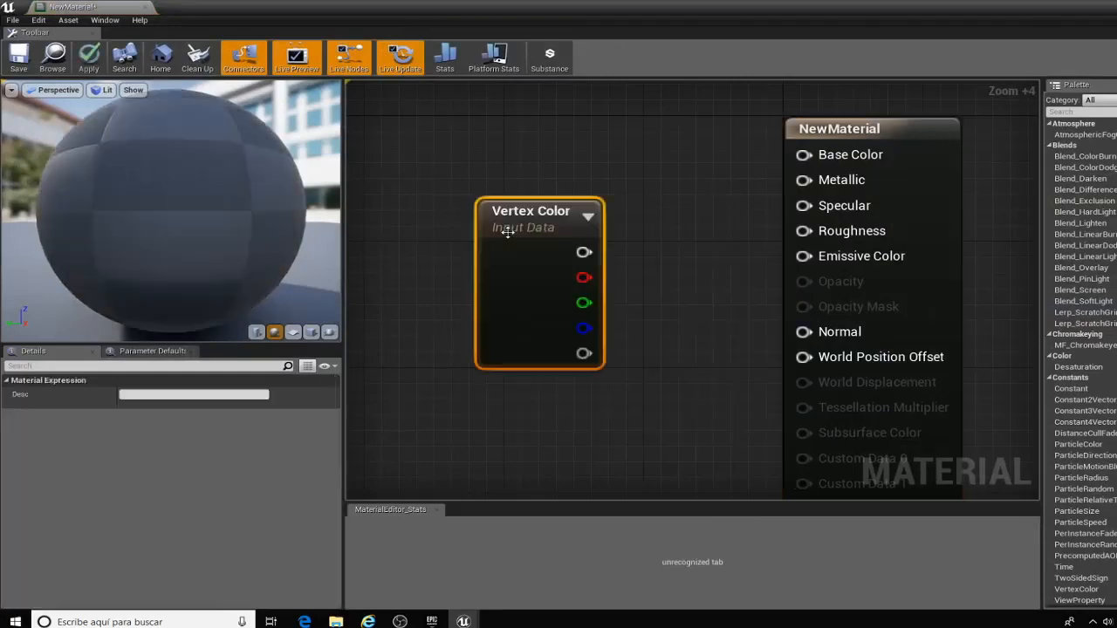
pyautogui.moveTo(508, 231); pyautogui.dragTo(447, 196)
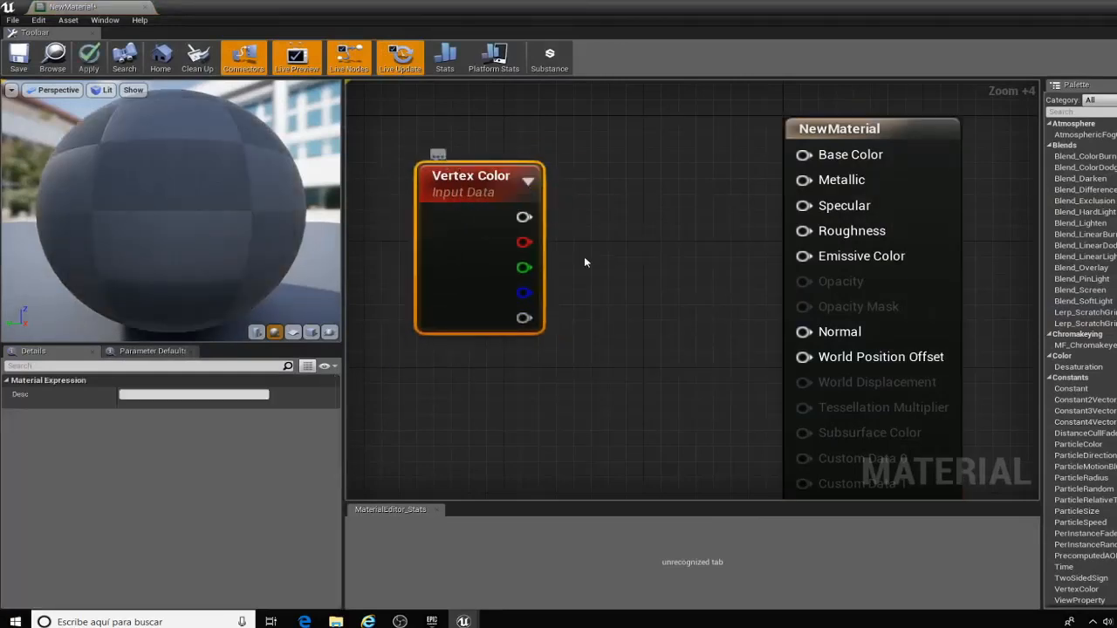
pyautogui.moveTo(585, 261); pyautogui.dragTo(549, 195, button='right')
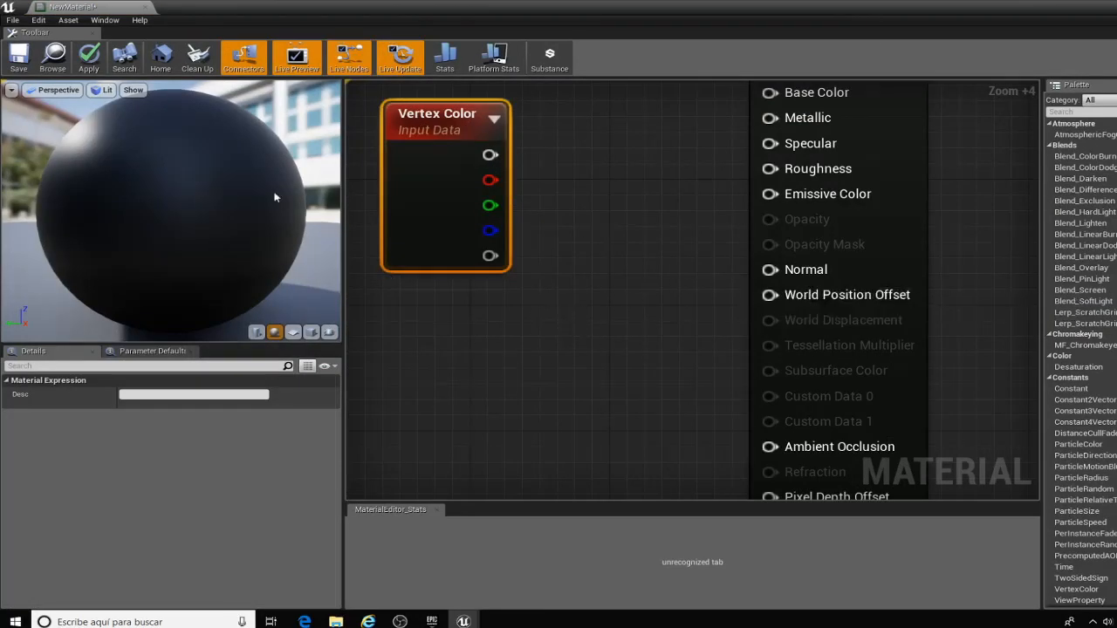
# Step: Show the material preview sphere in Wireframe, and close NewMaterial without applying its changes
pyautogui.click(107, 90)
pyautogui.click(122, 137)
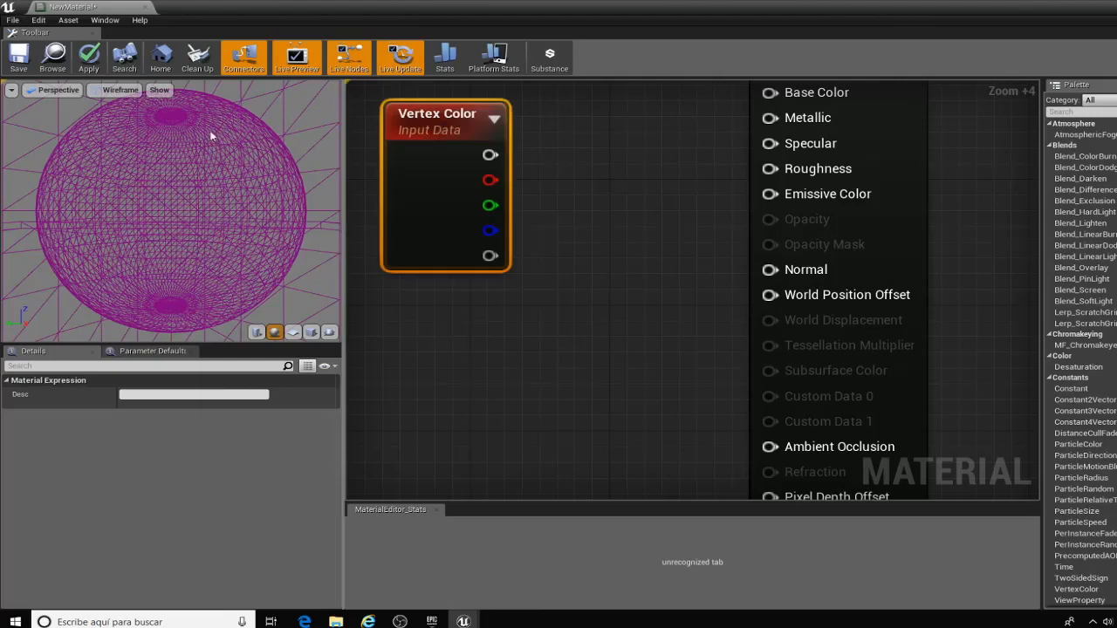
pyautogui.click(144, 8)
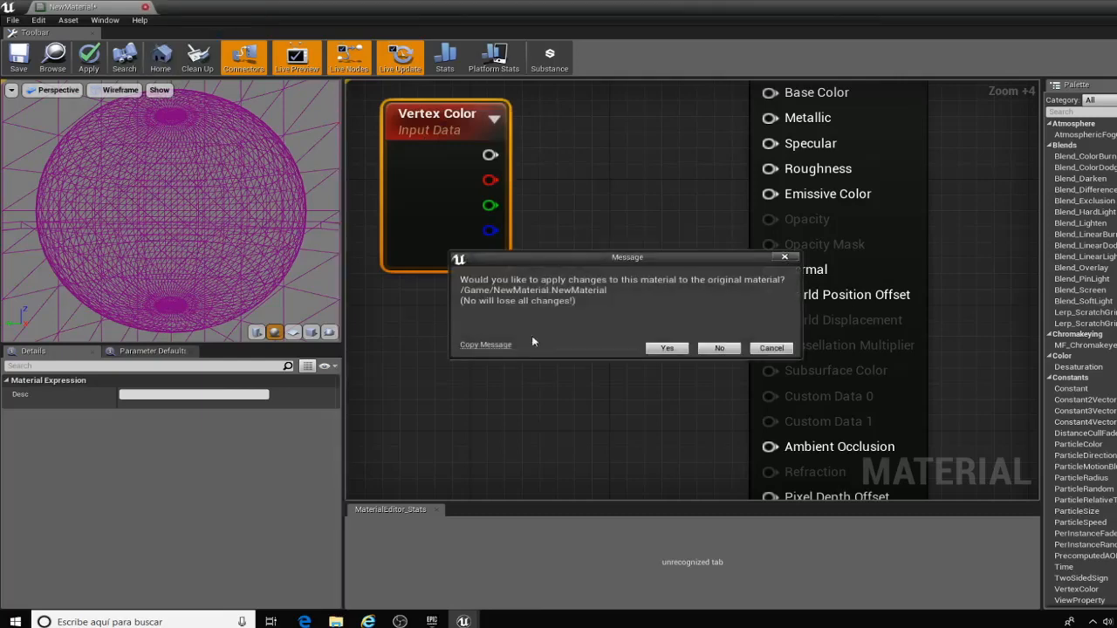
pyautogui.click(702, 349)
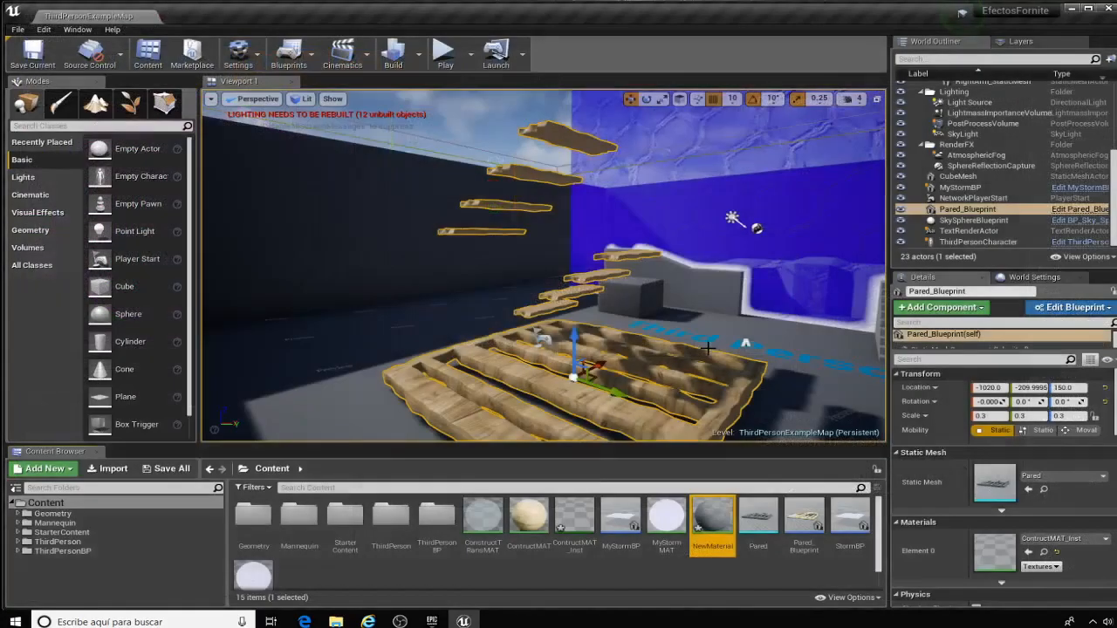
# Step: Delete the NewMaterial asset from the project and confirm the deletion
pyautogui.click(723, 543)
pyautogui.press('Delete')
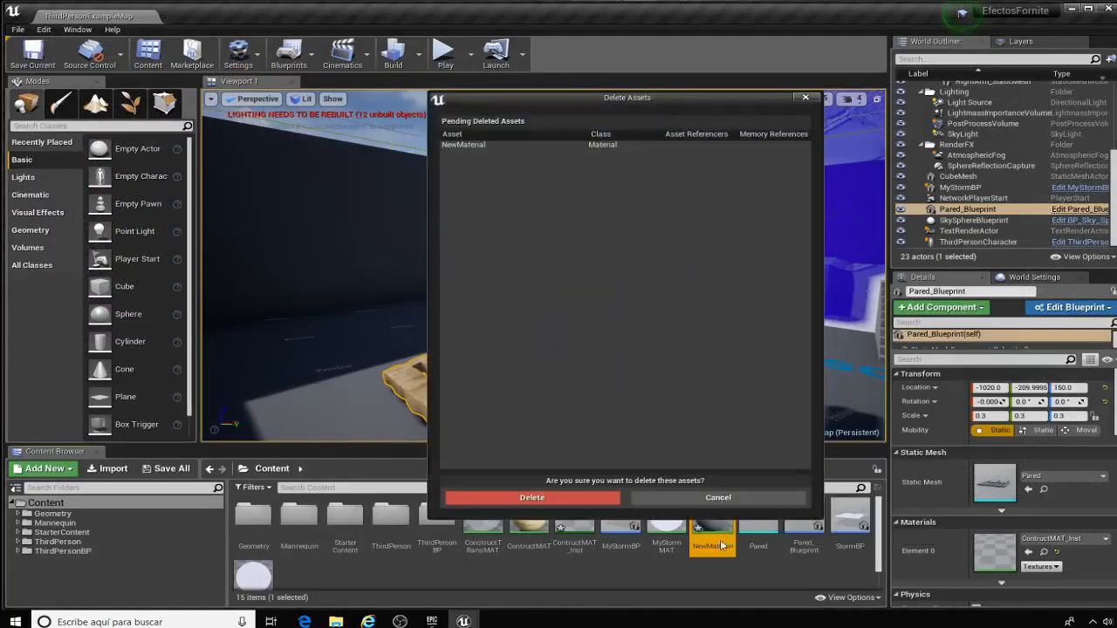
pyautogui.click(586, 503)
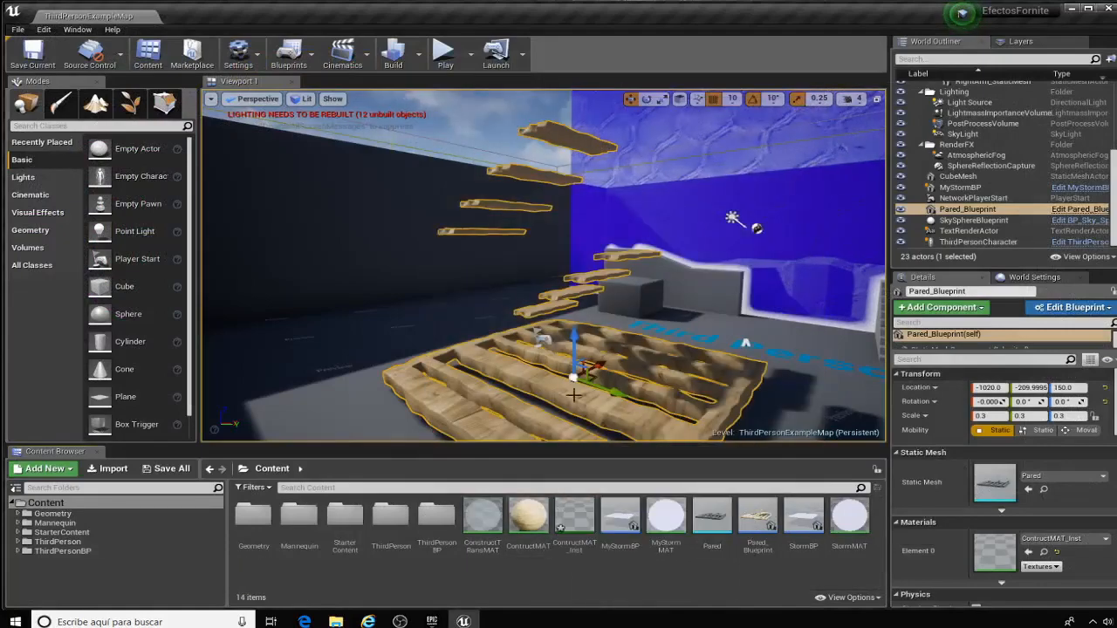
# Step: Enter mesh Paint mode for vertex colors on the wall and set the color view mode to RGB Channels
pyautogui.moveTo(542, 265); pyautogui.dragTo(637, 236, button='right')
pyautogui.press('s')
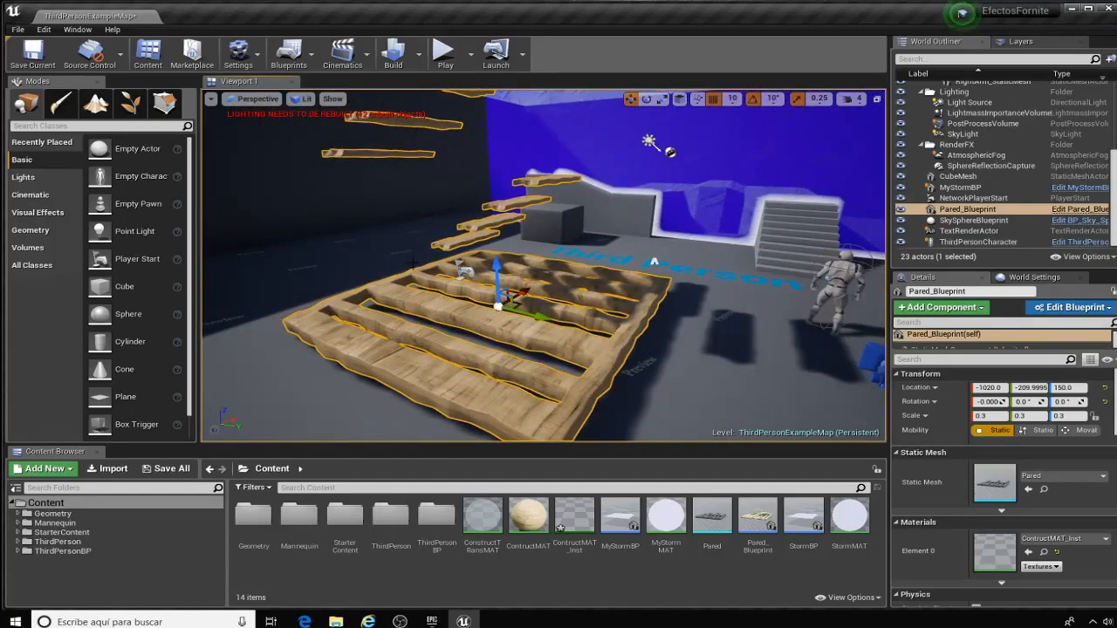
pyautogui.click(64, 106)
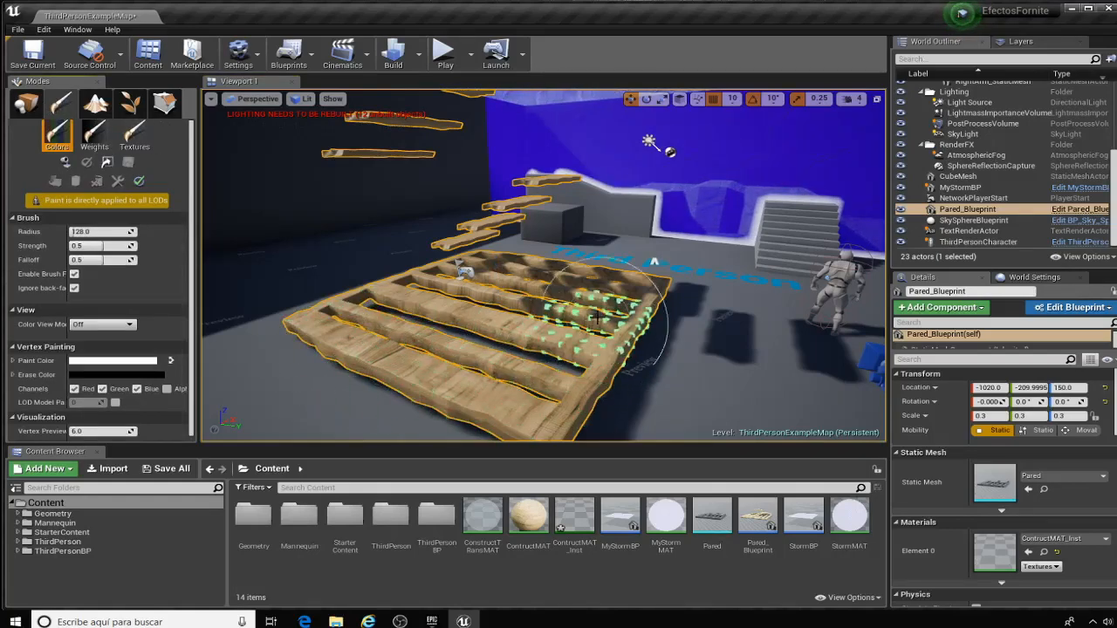
pyautogui.moveTo(541, 285)
pyautogui.keyDown('shift'); pyautogui.mouseDown()
pyautogui.moveTo(411, 292)
pyautogui.moveTo(386, 314)
pyautogui.mouseUp(); pyautogui.keyUp('shift')
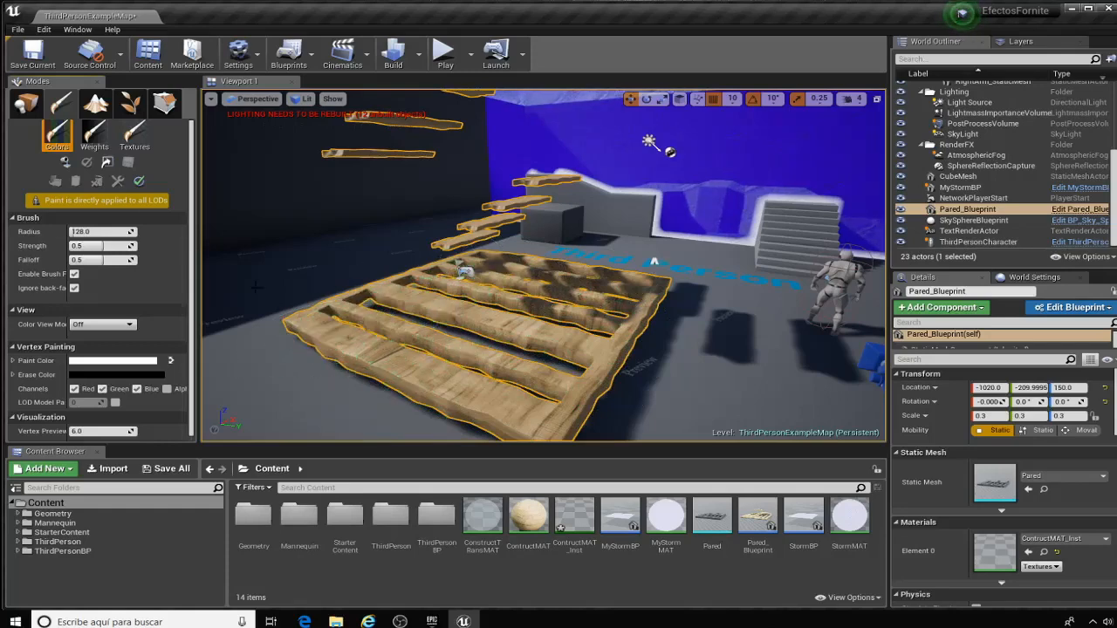
pyautogui.click(89, 366)
pyautogui.click(356, 303)
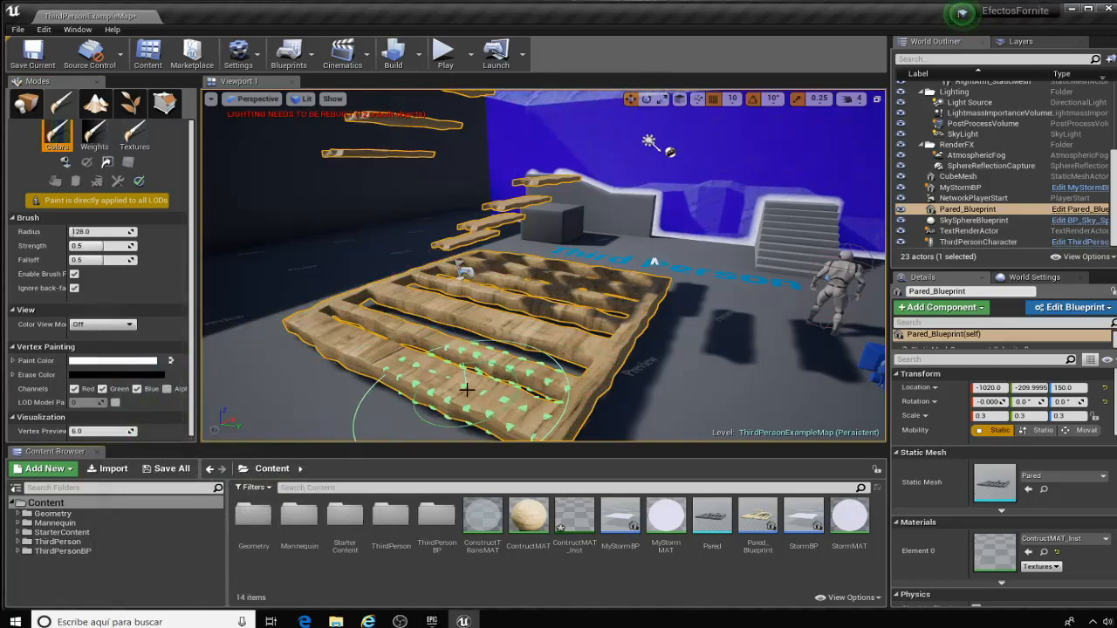
pyautogui.moveTo(467, 390)
pyautogui.mouseDown(button='right')
pyautogui.moveTo(488, 388)
pyautogui.moveTo(460, 382)
pyautogui.mouseUp(button='right')
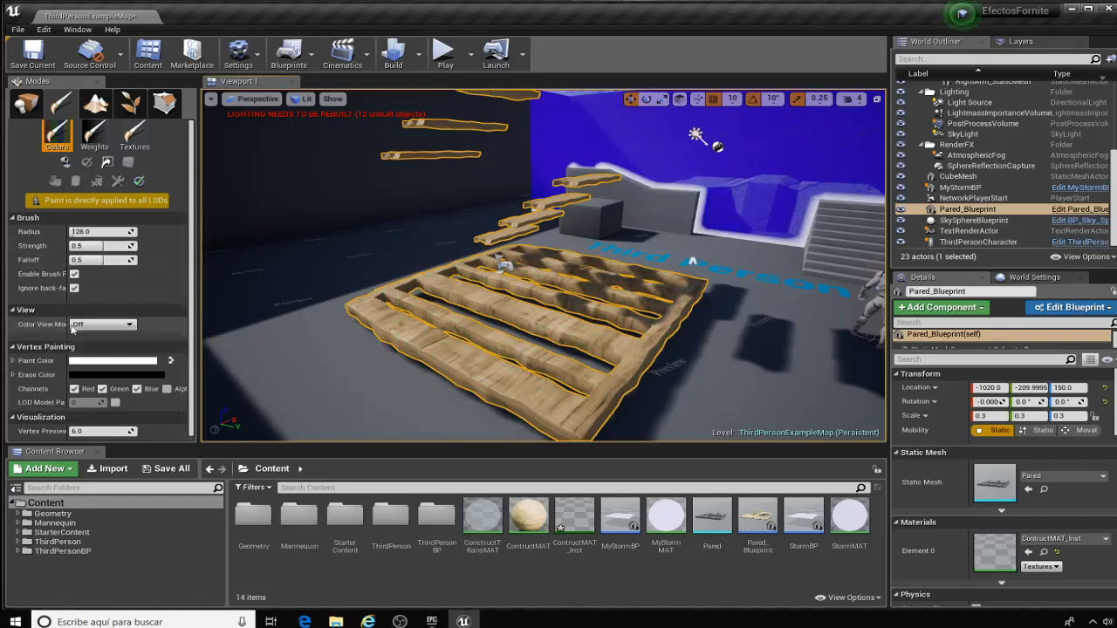
pyautogui.click(98, 325)
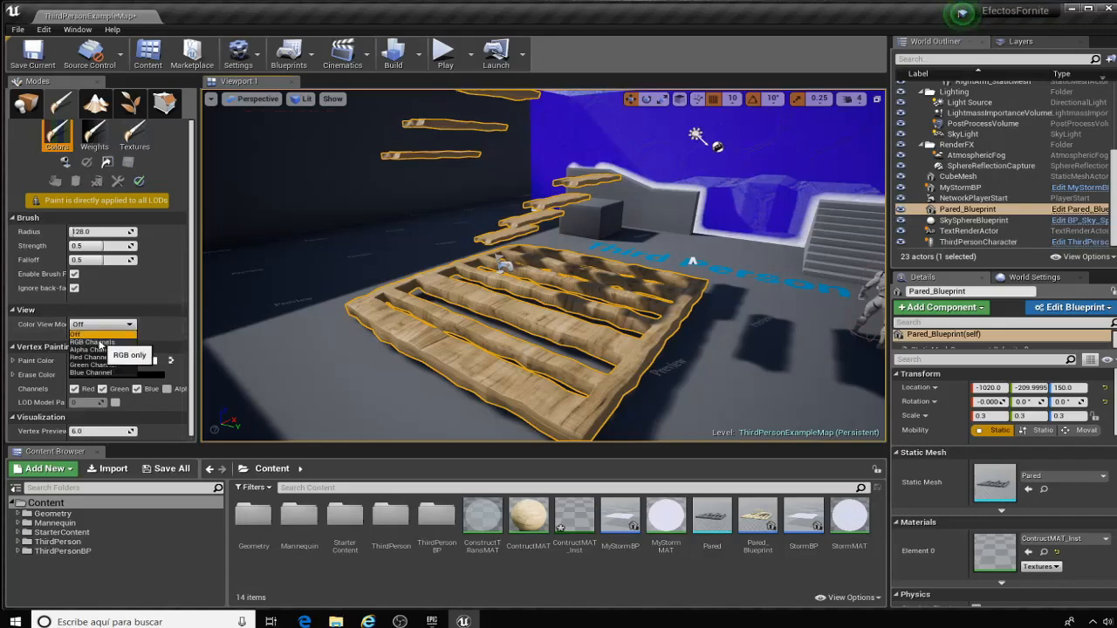
pyautogui.click(99, 342)
# Step: Examine the grayscale vertex colors on the wall's planks and frame from several distances and angles
pyautogui.moveTo(384, 314)
pyautogui.mouseDown(button='right')
pyautogui.moveTo(331, 306)
pyautogui.moveTo(330, 336)
pyautogui.moveTo(340, 227)
pyautogui.moveTo(323, 288)
pyautogui.moveTo(333, 376)
pyautogui.moveTo(316, 380)
pyautogui.moveTo(349, 366)
pyautogui.mouseUp(button='right')
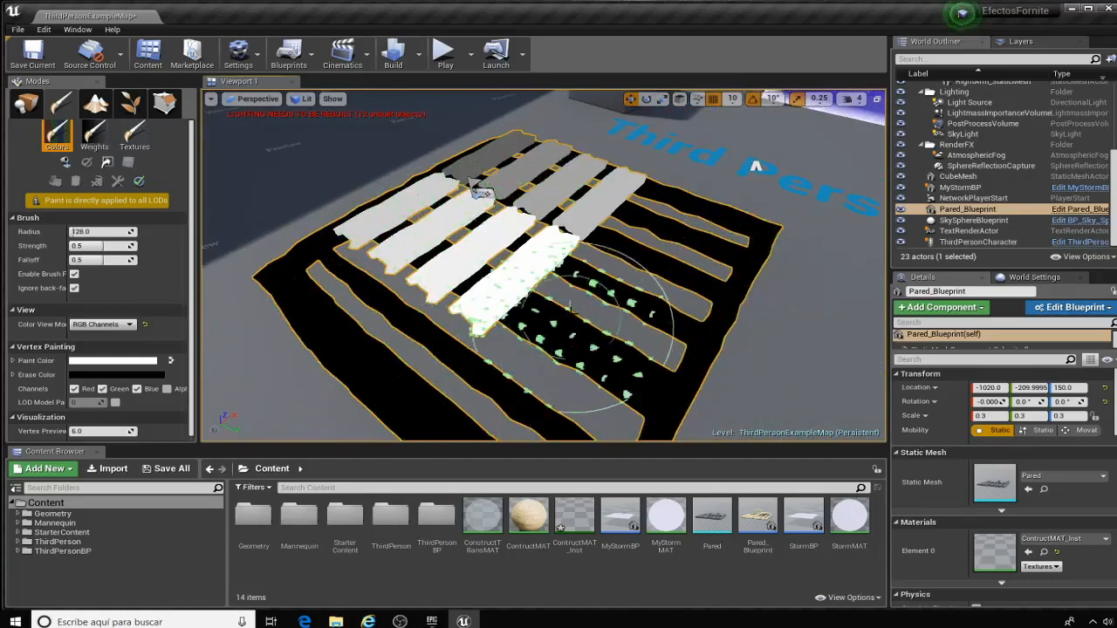
pyautogui.moveTo(572, 310); pyautogui.dragTo(569, 313, button='right')
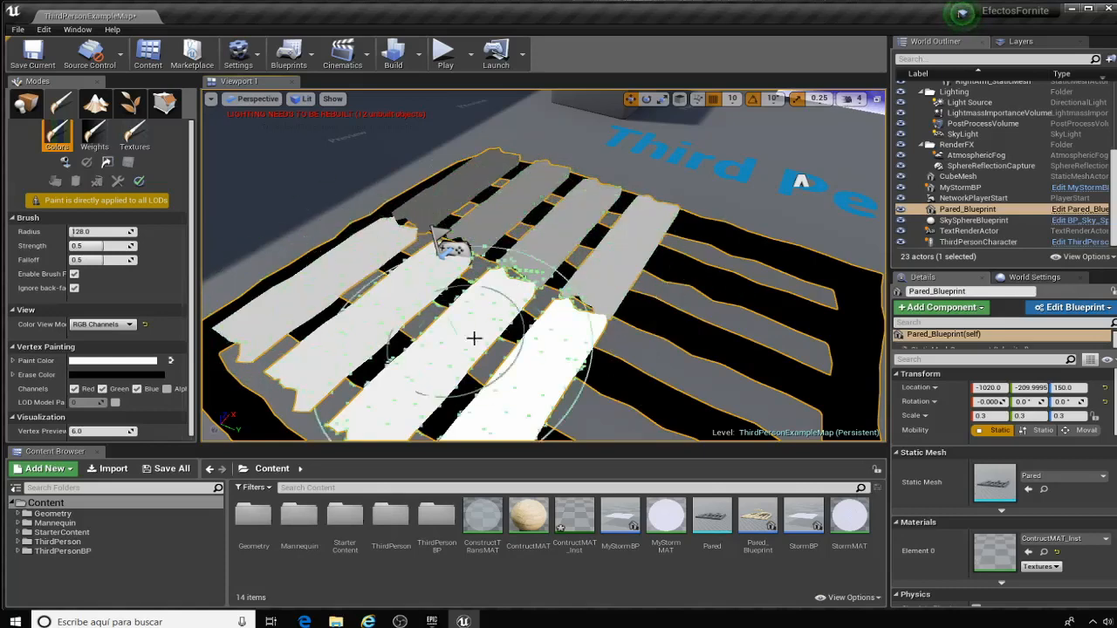
pyautogui.moveTo(550, 356); pyautogui.dragTo(686, 250, button='right')
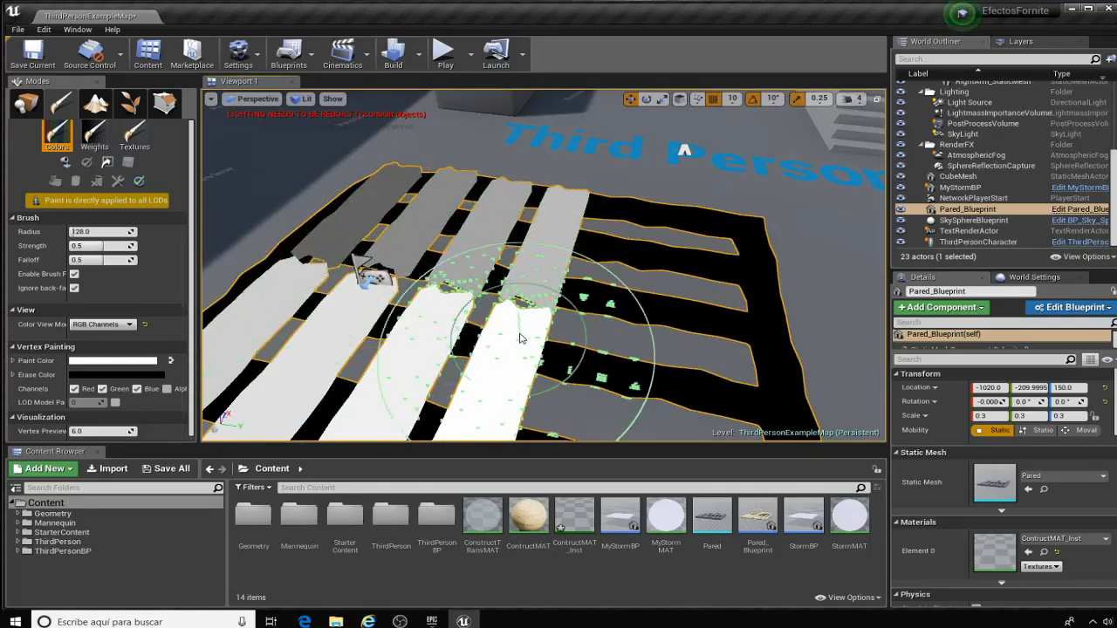
pyautogui.moveTo(520, 339)
pyautogui.mouseDown(button='right')
pyautogui.moveTo(567, 338)
pyautogui.moveTo(550, 336)
pyautogui.mouseUp(button='right')
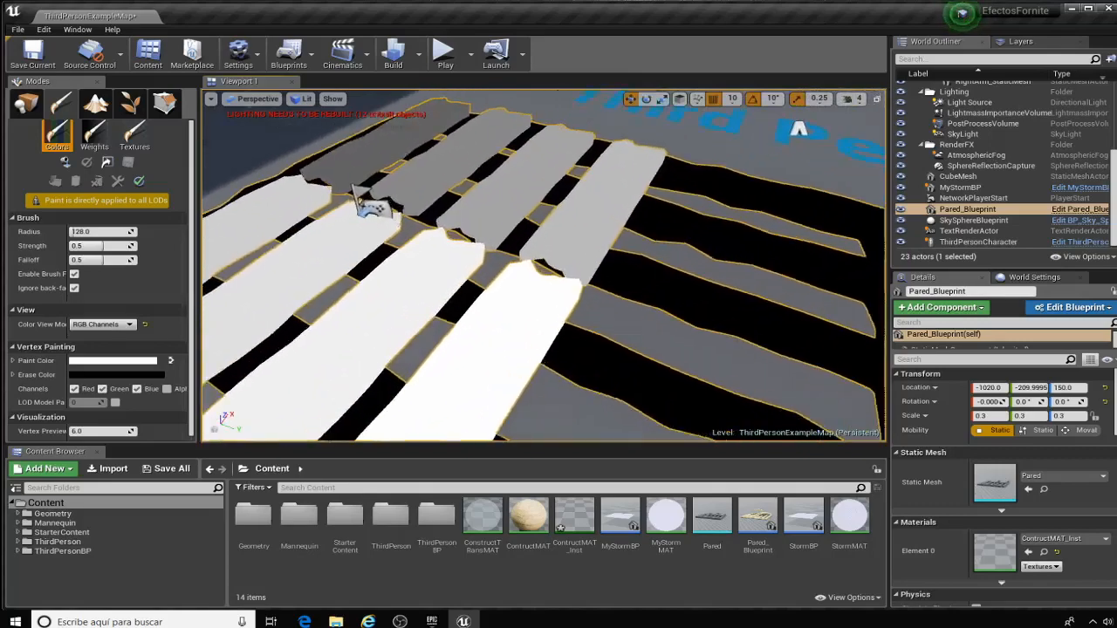
pyautogui.scroll(-8, 543, 265)
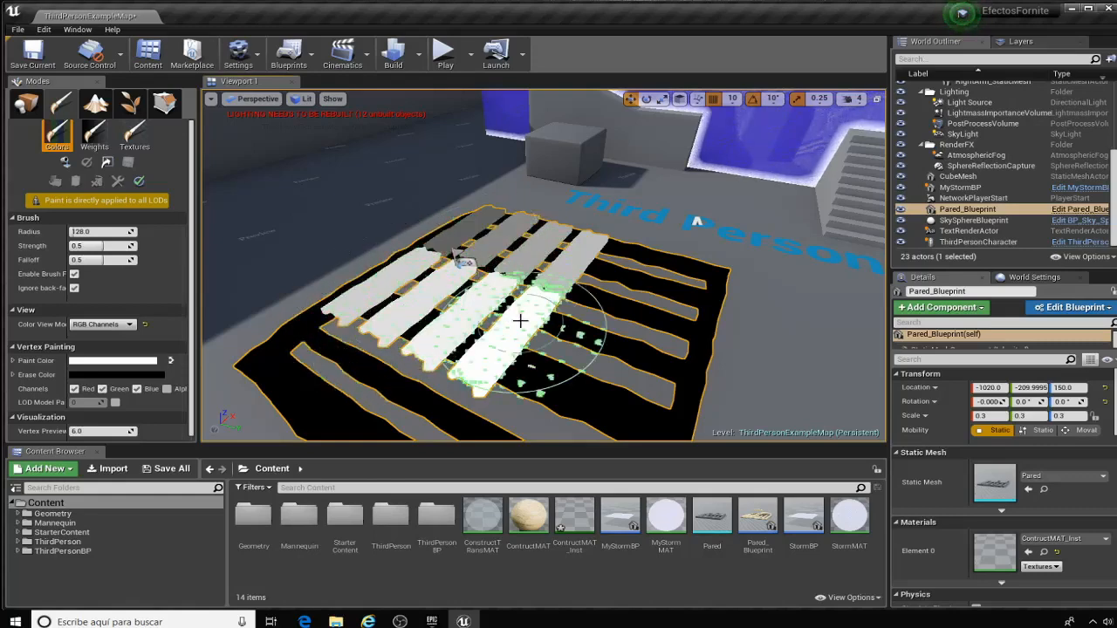
pyautogui.moveTo(526, 308)
pyautogui.mouseDown(button='right')
pyautogui.moveTo(583, 298)
pyautogui.moveTo(463, 290)
pyautogui.moveTo(552, 340)
pyautogui.mouseUp(button='right')
pyautogui.press('w')
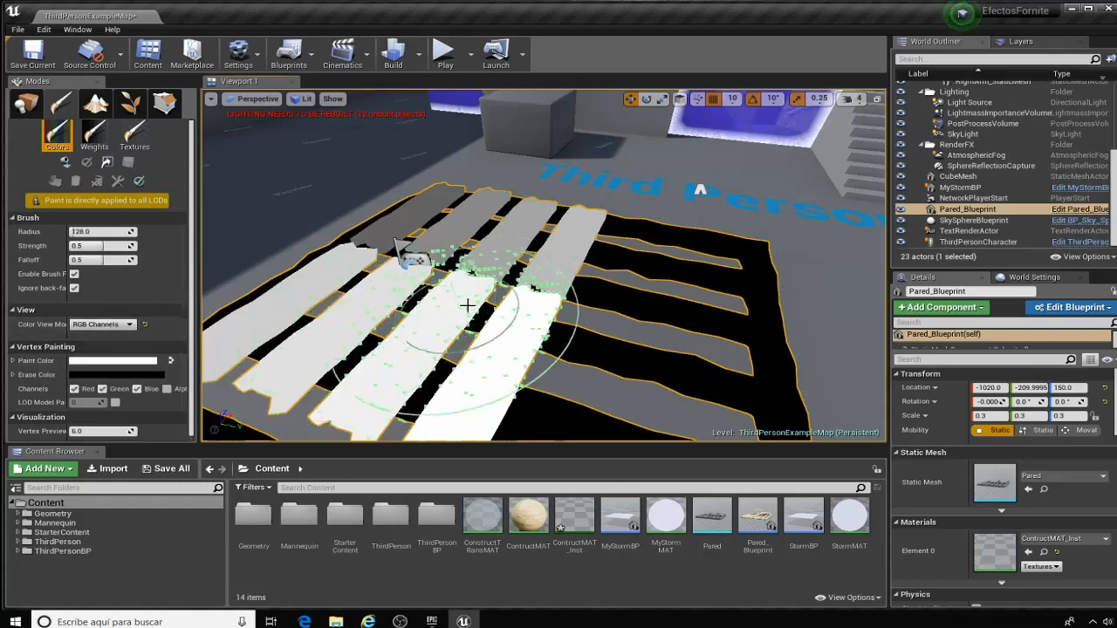
# Step: Change the vertex painting erase color to a light gray and try the brush over the wall's black frame
pyautogui.click(144, 375)
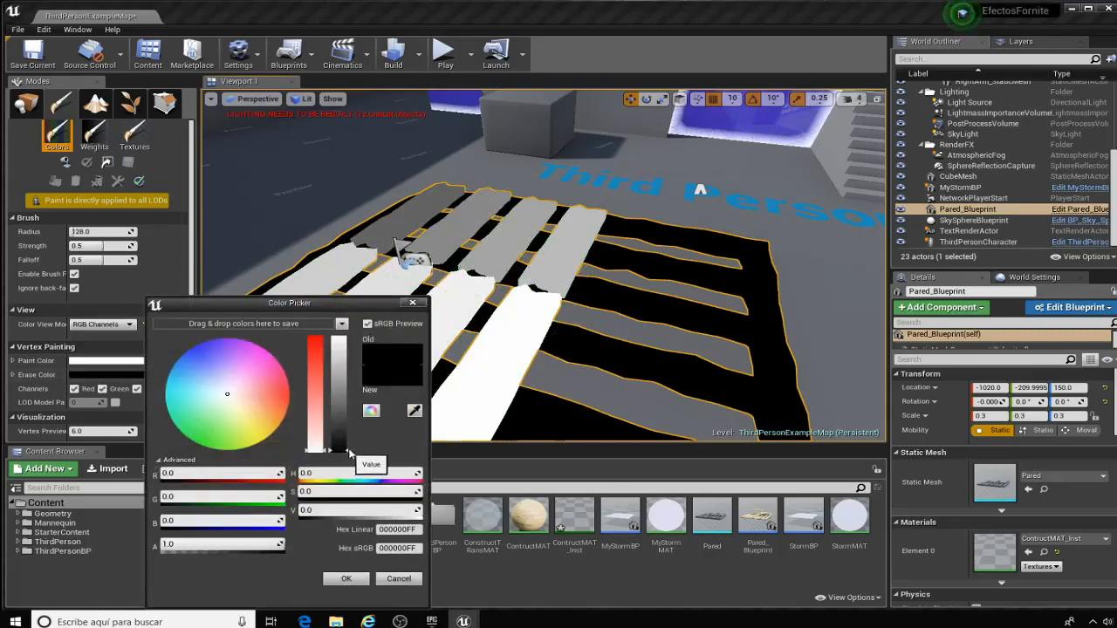
pyautogui.moveTo(340, 439); pyautogui.dragTo(343, 393)
pyautogui.click(346, 579)
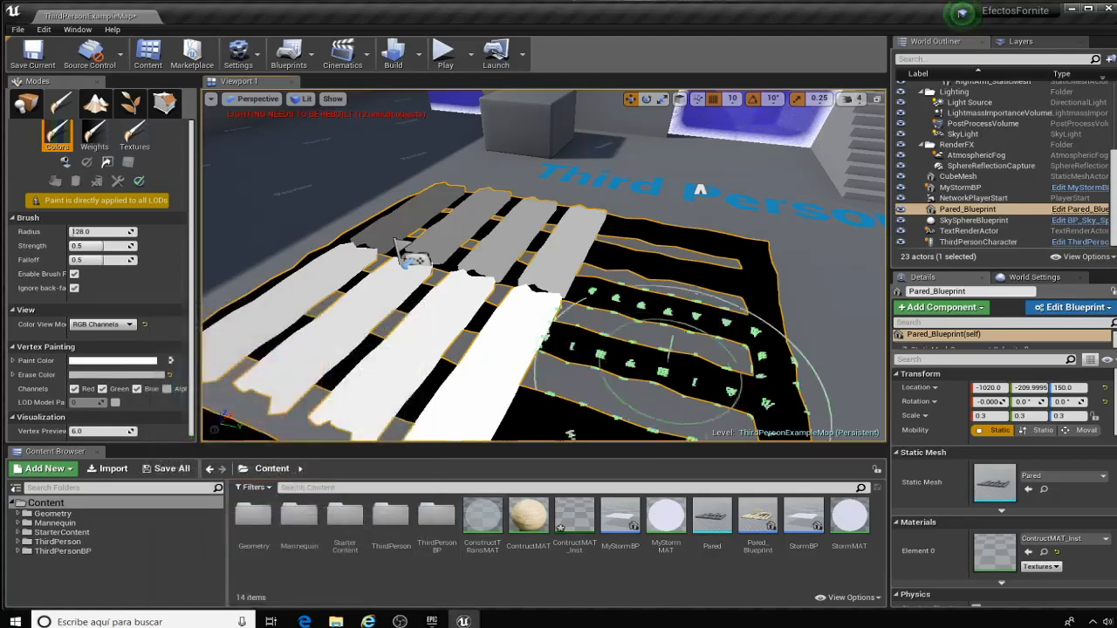
pyautogui.moveTo(689, 349)
pyautogui.mouseDown()
pyautogui.moveTo(714, 296)
pyautogui.moveTo(768, 280)
pyautogui.moveTo(742, 329)
pyautogui.moveTo(748, 316)
pyautogui.mouseUp()
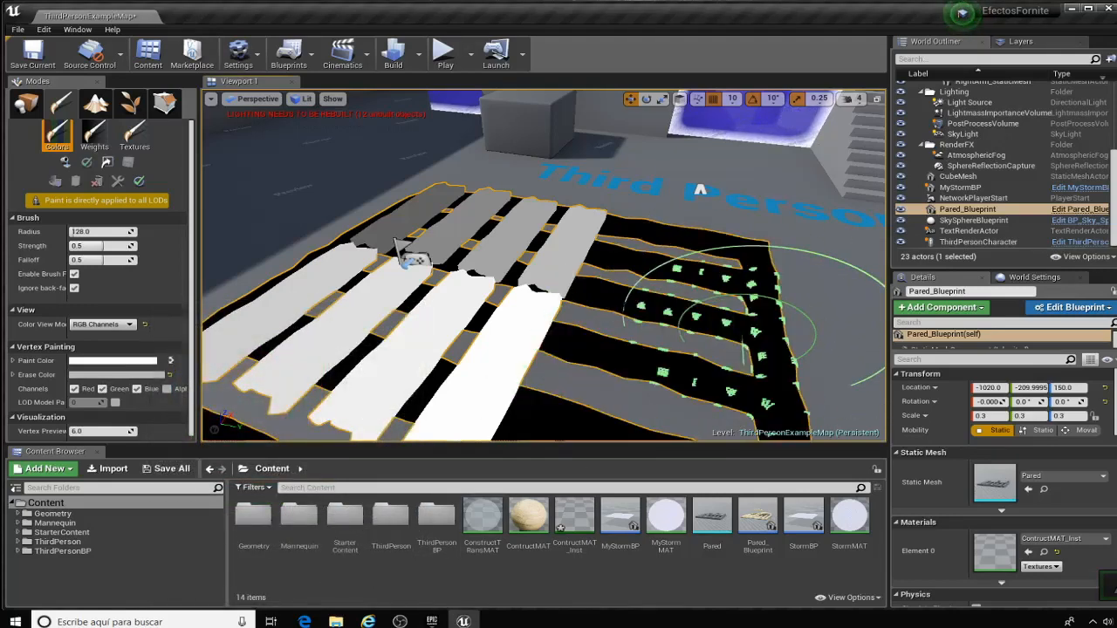
pyautogui.moveTo(747, 335)
pyautogui.mouseDown(button='right')
pyautogui.moveTo(654, 310)
pyautogui.moveTo(724, 366)
pyautogui.moveTo(690, 384)
pyautogui.moveTo(829, 332)
pyautogui.mouseUp(button='right')
pyautogui.moveTo(442, 278); pyautogui.dragTo(308, 215, button='right')
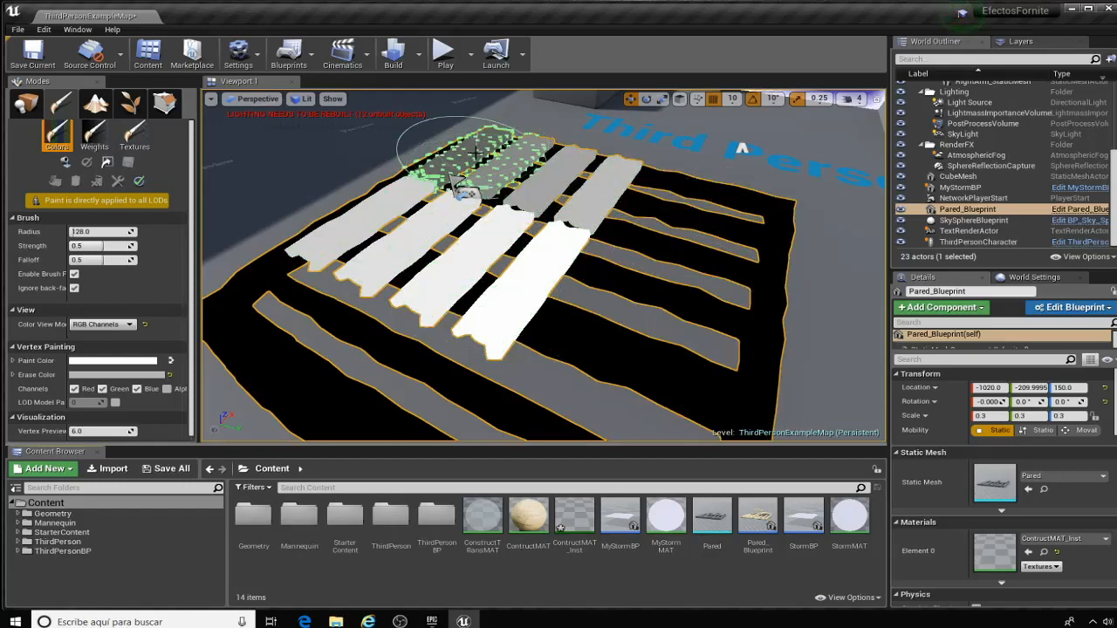
# Step: Open the vertex paint color for editing, and calculate 255/8 in the Windows Calculator before closing it
pyautogui.click(97, 365)
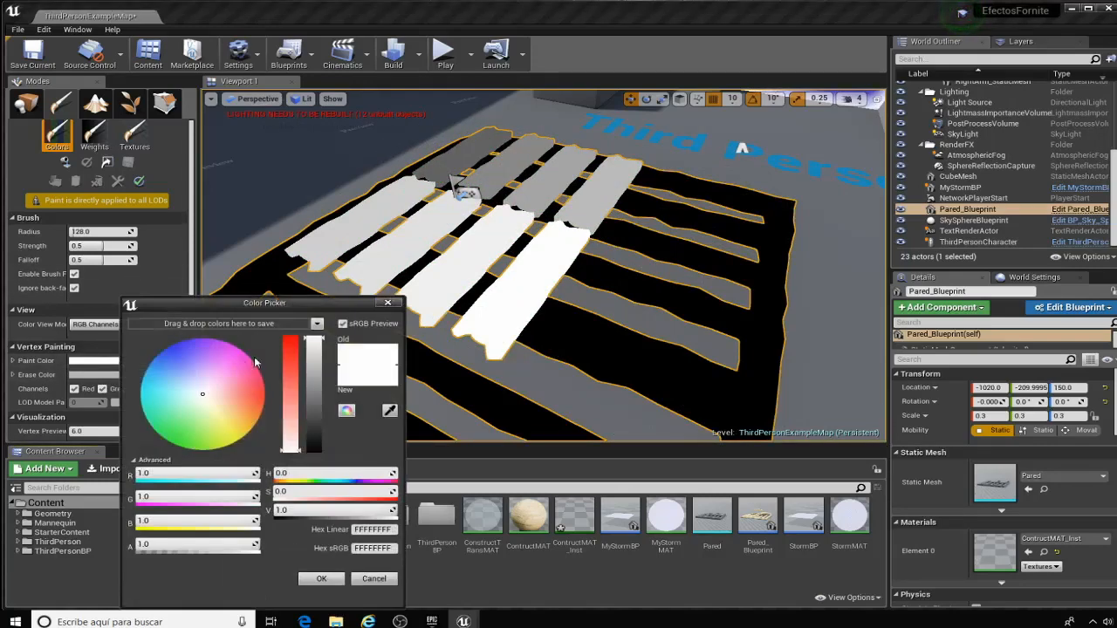
pyautogui.moveTo(284, 321); pyautogui.dragTo(402, 195)
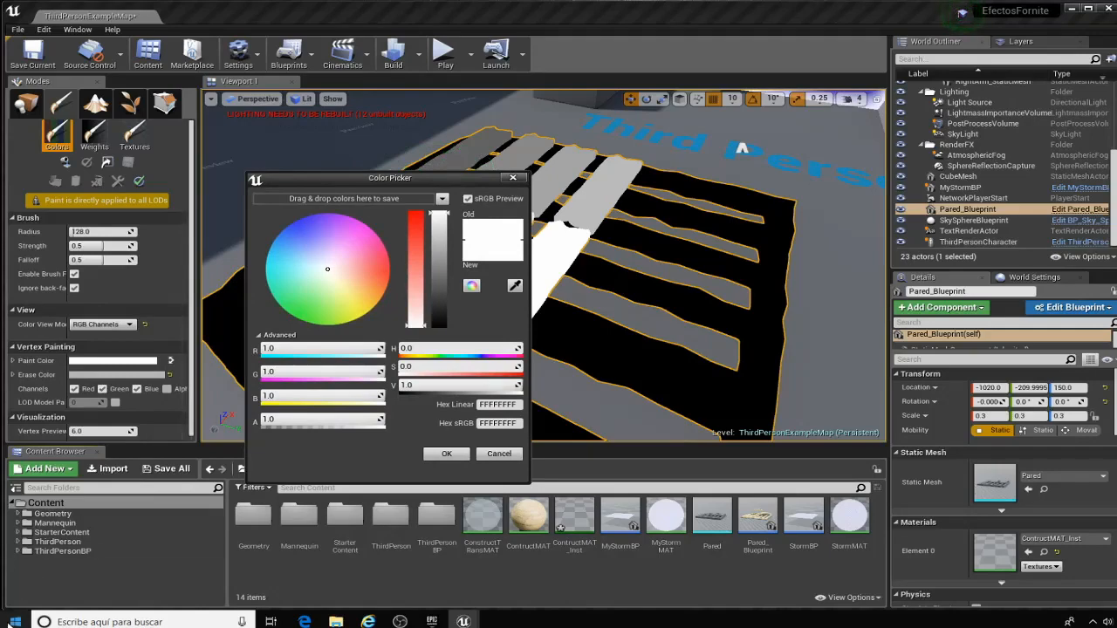
pyautogui.press('super')
pyautogui.write('calc')
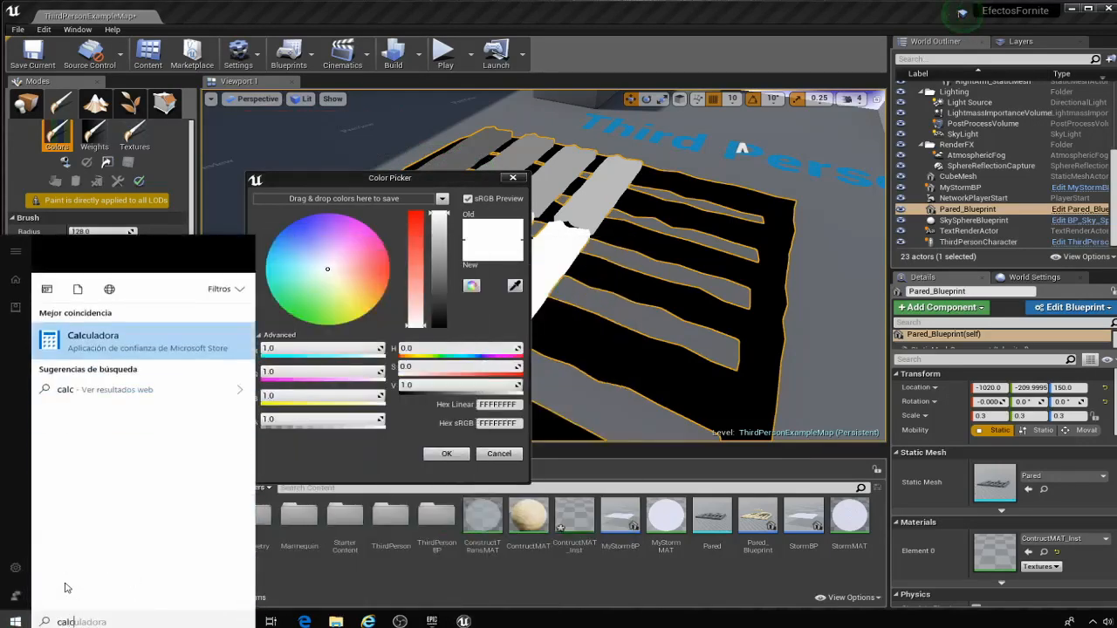
pyautogui.press('Return')
pyautogui.moveTo(965, 174); pyautogui.dragTo(754, 153)
pyautogui.write('2')
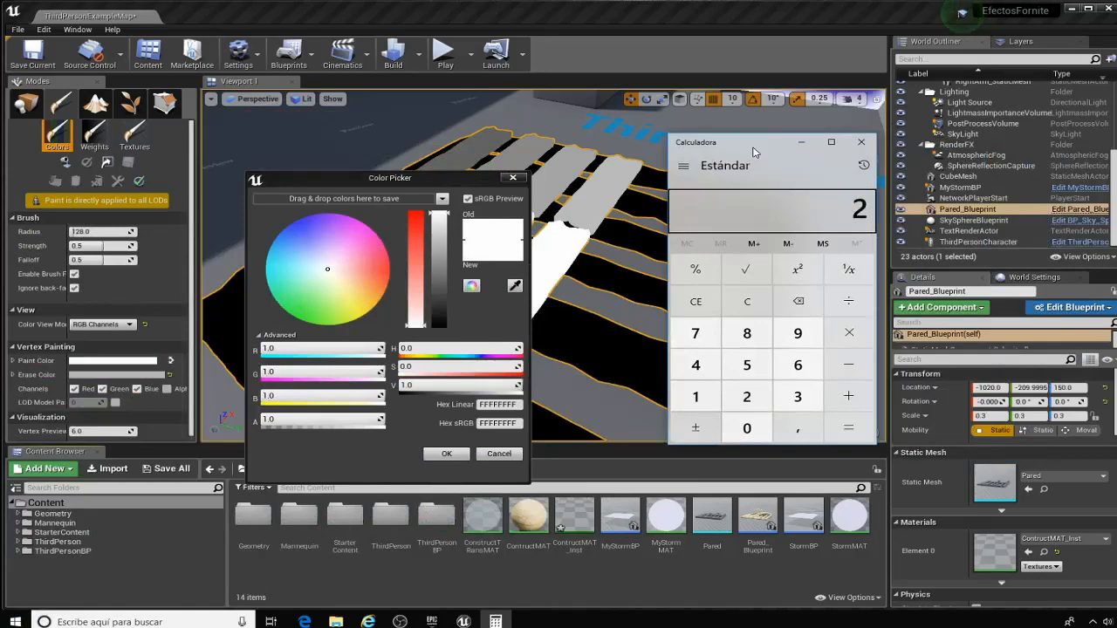
pyautogui.write('55/8')
pyautogui.press('Return')
pyautogui.click(862, 141)
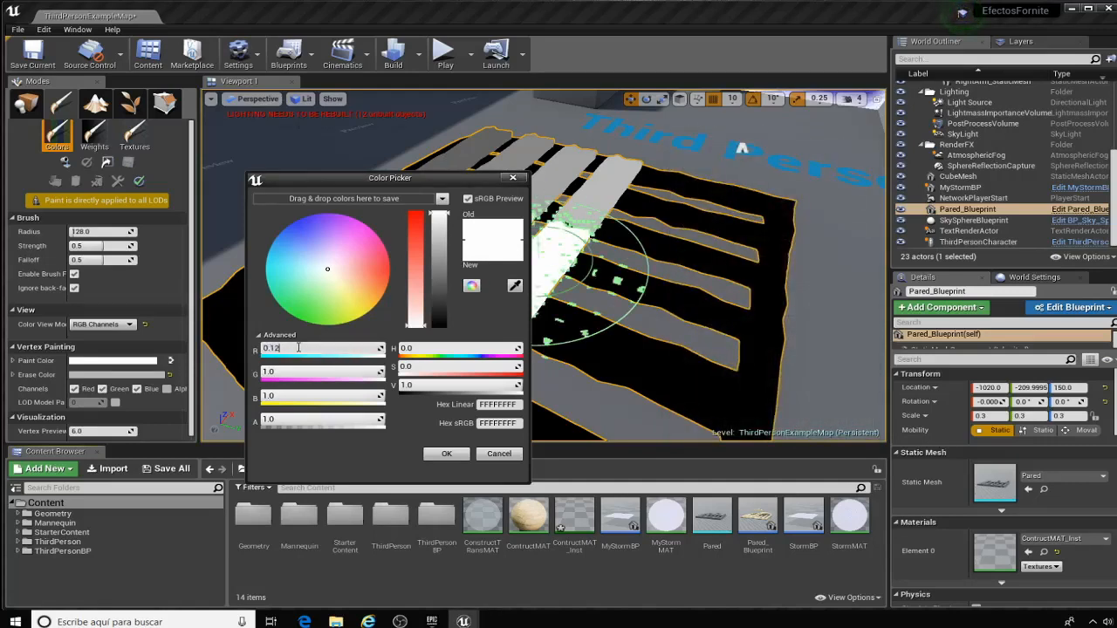
# Step: Set the red, green and blue values of the vertex paint color to 0.12 and accept the color
pyautogui.press('Tab')
pyautogui.write('0.12')
pyautogui.press('Tab')
pyautogui.write('0.12')
pyautogui.press('Tab')
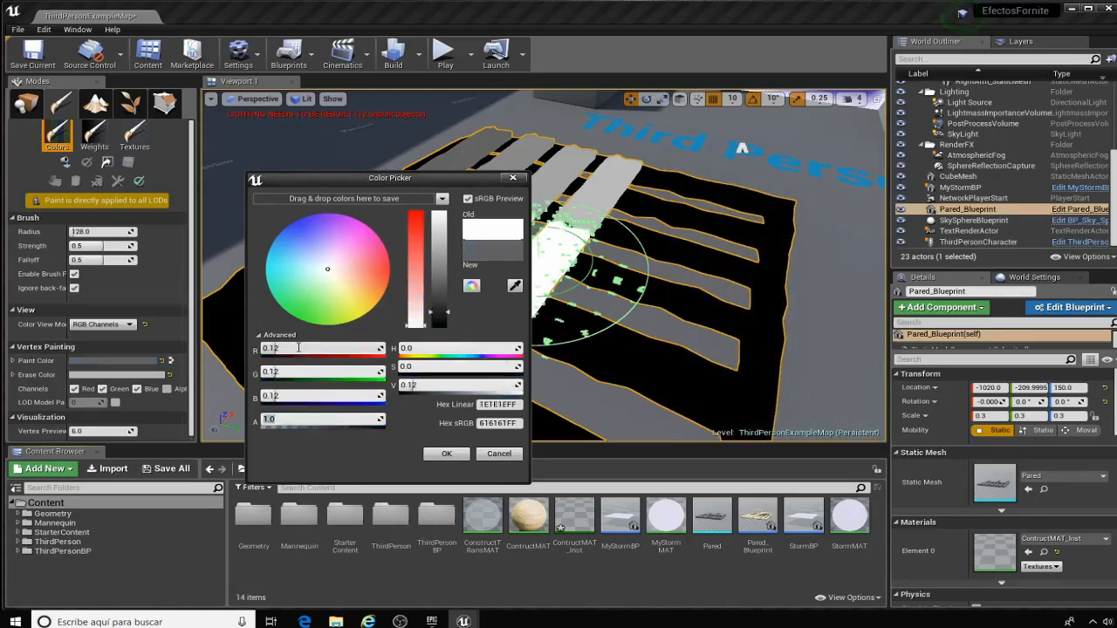
pyautogui.click(443, 454)
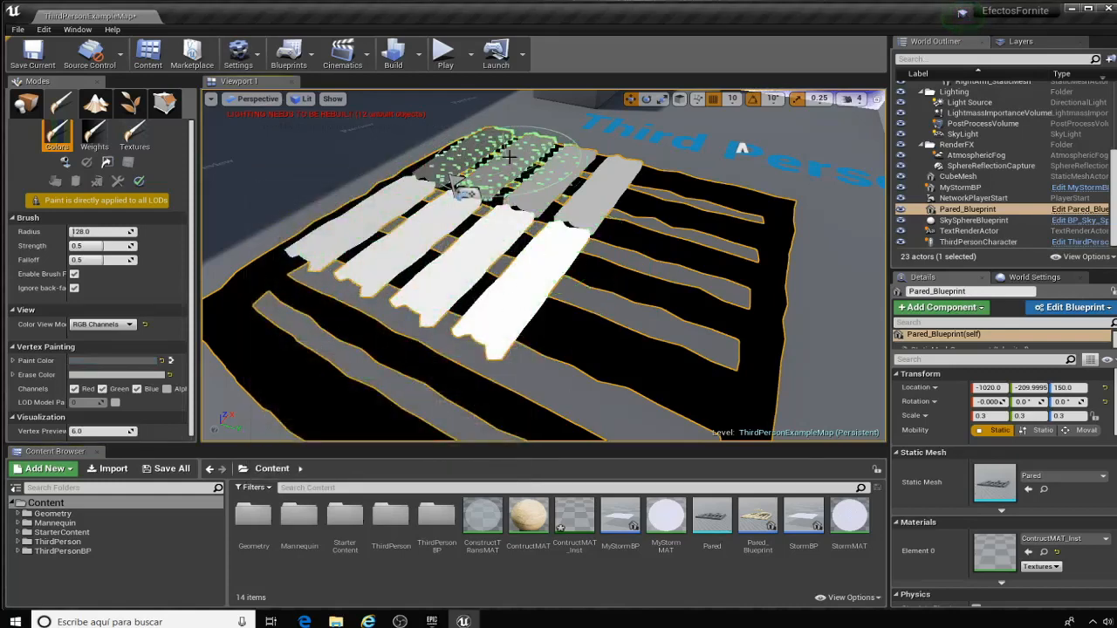
# Step: Pass the brush over the wall's planks to compare their gray levels, and return the level editor to Place mode
pyautogui.moveTo(509, 155)
pyautogui.mouseDown()
pyautogui.moveTo(461, 149)
pyautogui.moveTo(473, 162)
pyautogui.moveTo(511, 153)
pyautogui.moveTo(557, 176)
pyautogui.moveTo(449, 175)
pyautogui.moveTo(594, 188)
pyautogui.moveTo(419, 192)
pyautogui.mouseUp()
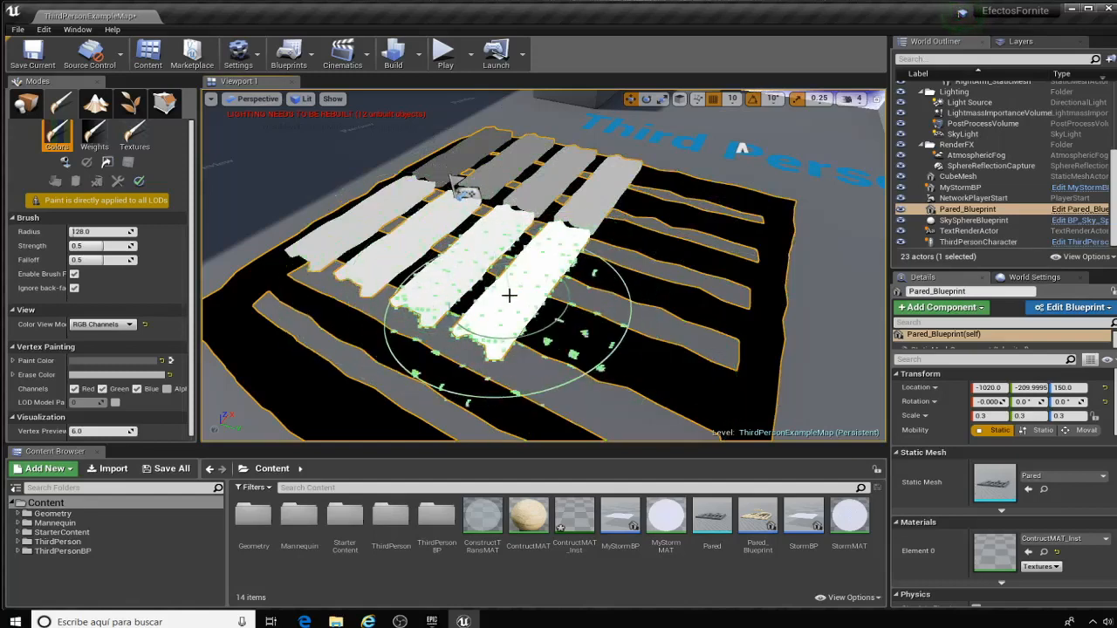
pyautogui.moveTo(510, 296)
pyautogui.mouseDown(button='right')
pyautogui.moveTo(471, 266)
pyautogui.moveTo(524, 258)
pyautogui.moveTo(567, 288)
pyautogui.moveTo(523, 266)
pyautogui.moveTo(563, 231)
pyautogui.mouseUp(button='right')
pyautogui.moveTo(563, 231)
pyautogui.mouseDown()
pyautogui.moveTo(530, 280)
pyautogui.moveTo(705, 270)
pyautogui.moveTo(692, 346)
pyautogui.mouseUp()
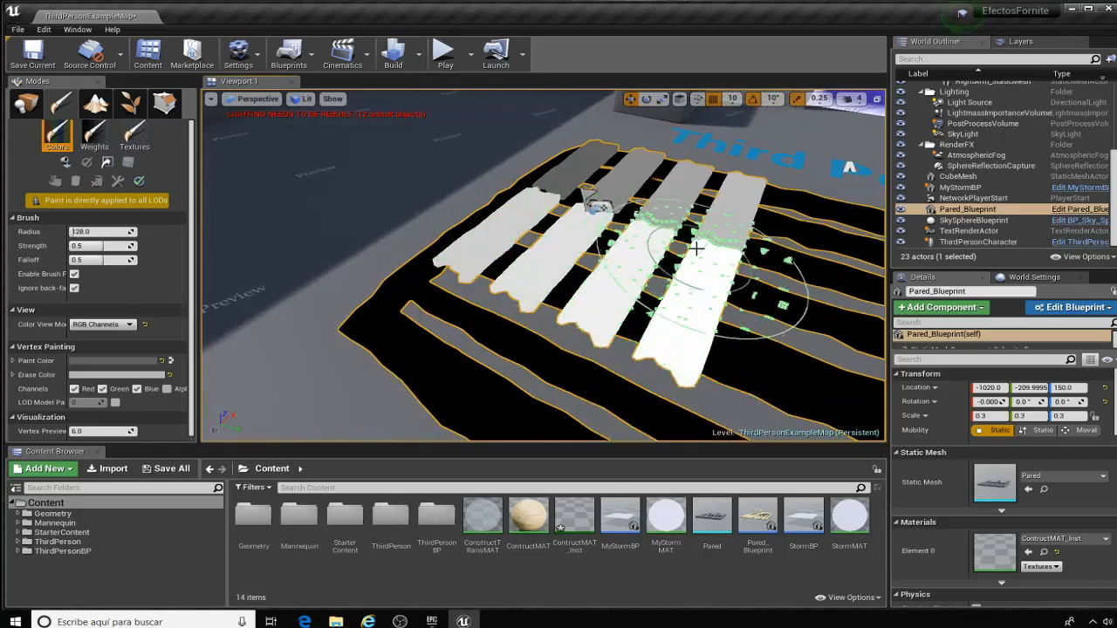
pyautogui.click(28, 103)
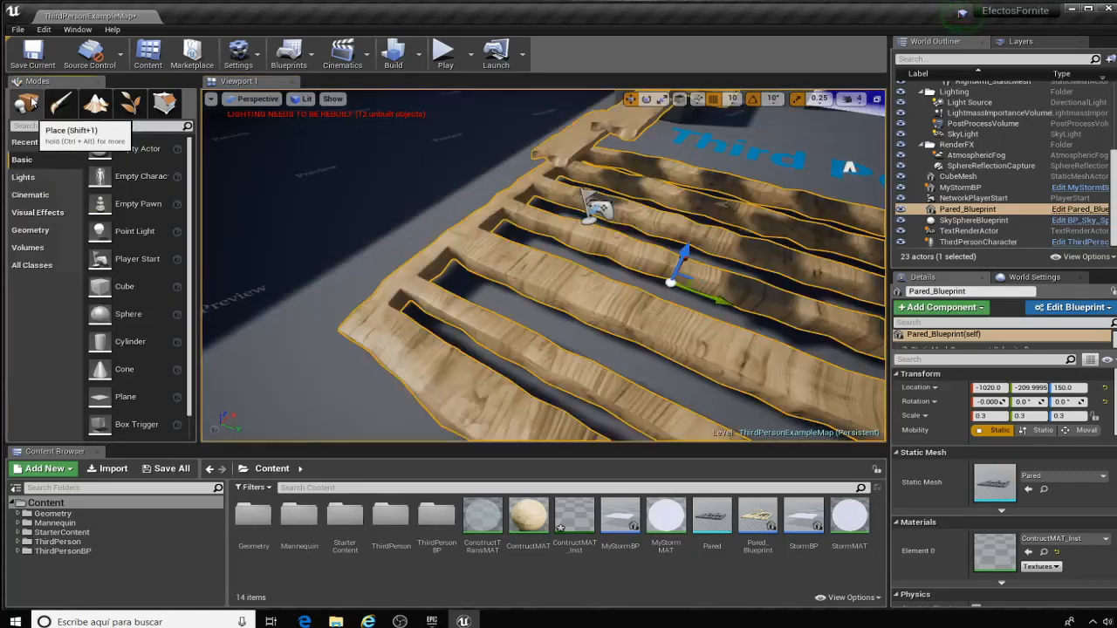
# Step: Create a new material named ForniteConstructMAT and open its graph
pyautogui.moveTo(541, 262)
pyautogui.mouseDown(button='right')
pyautogui.moveTo(576, 249)
pyautogui.moveTo(711, 248)
pyautogui.moveTo(637, 233)
pyautogui.moveTo(602, 253)
pyautogui.mouseUp(button='right')
pyautogui.rightClick(608, 588)
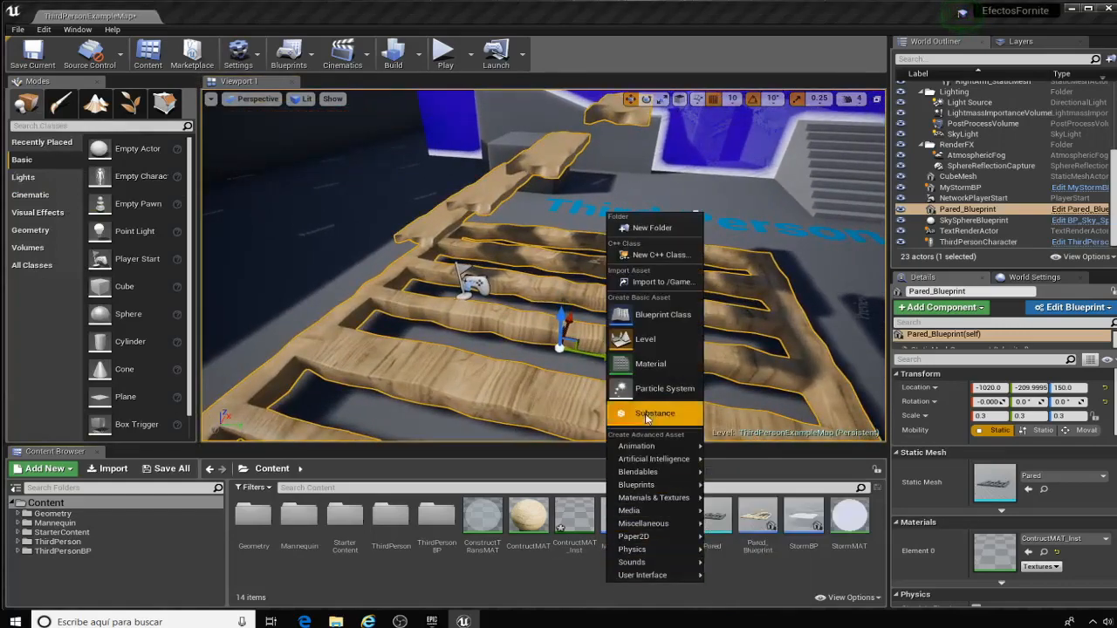
pyautogui.click(641, 363)
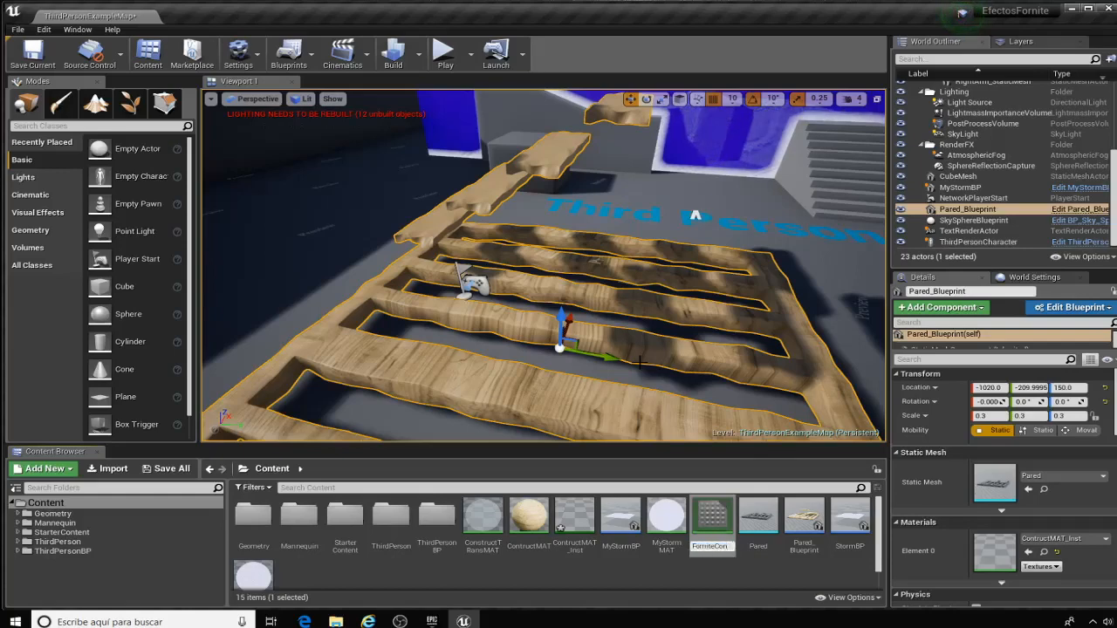
pyautogui.press('Return')
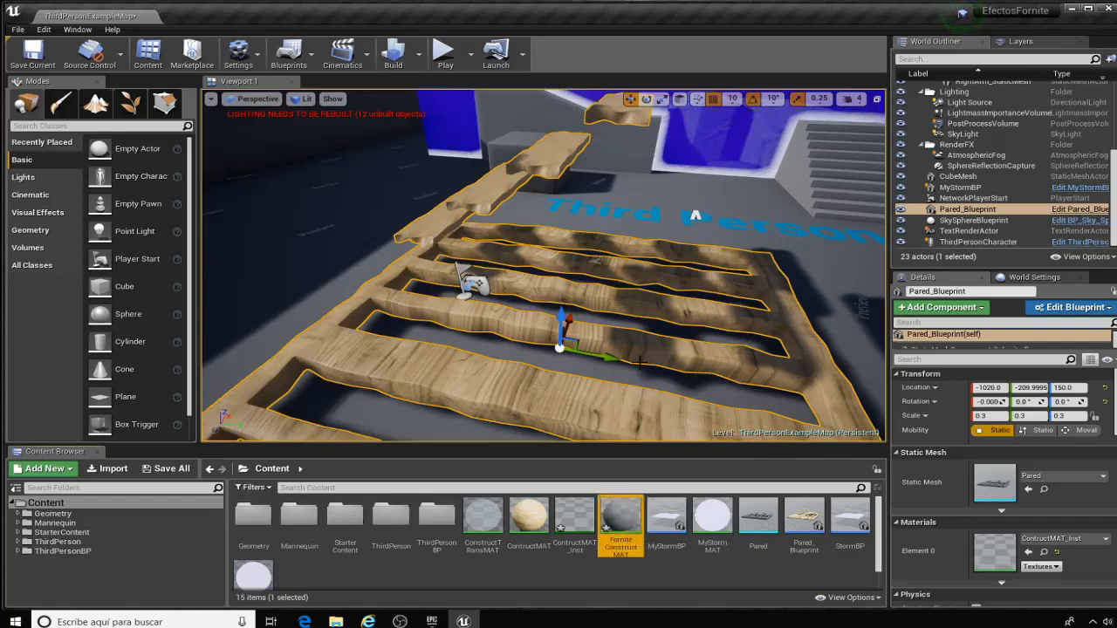
pyautogui.doubleClick(621, 521)
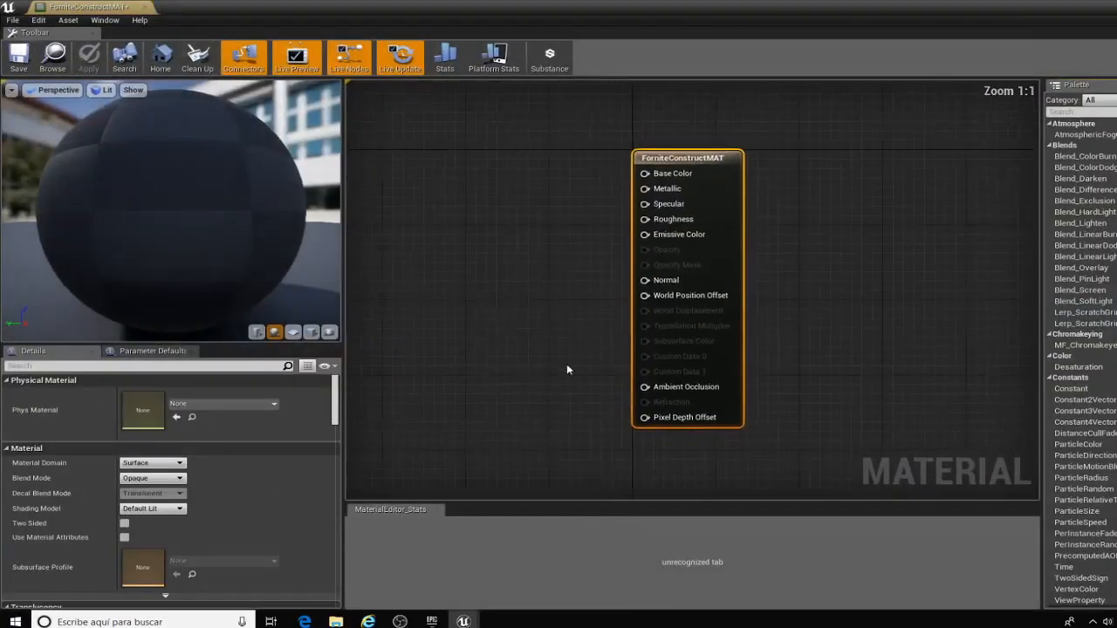
# Step: Add a Vertex Color node beside the material's result node, leaving room between the two
pyautogui.moveTo(557, 319); pyautogui.dragTo(633, 289, button='right')
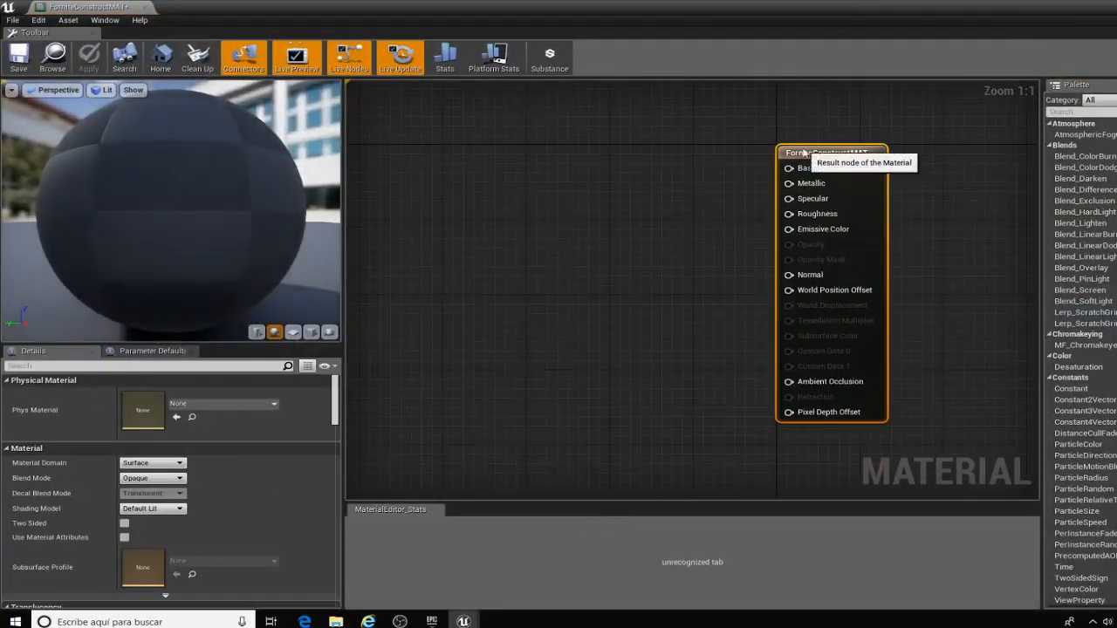
pyautogui.moveTo(801, 149); pyautogui.dragTo(804, 137)
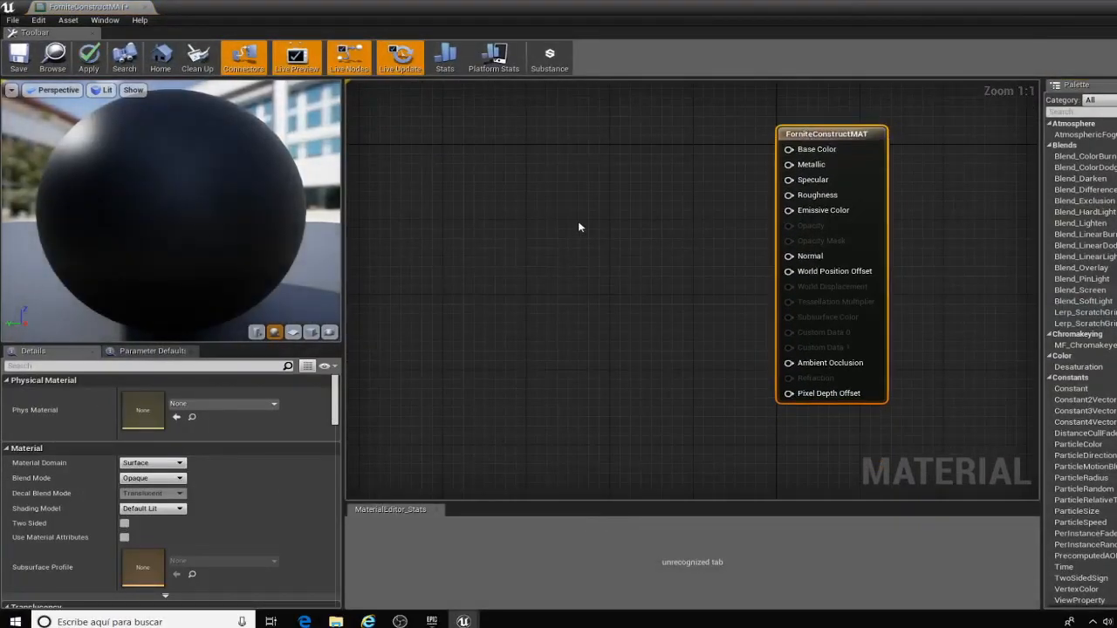
pyautogui.rightClick(487, 200)
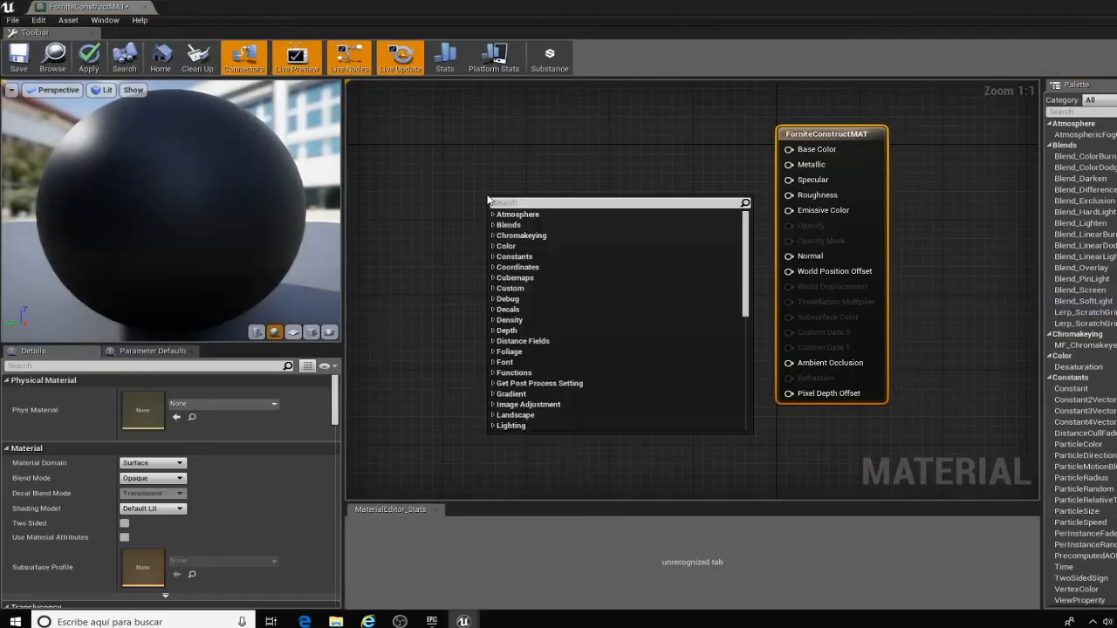
pyautogui.write('vertex')
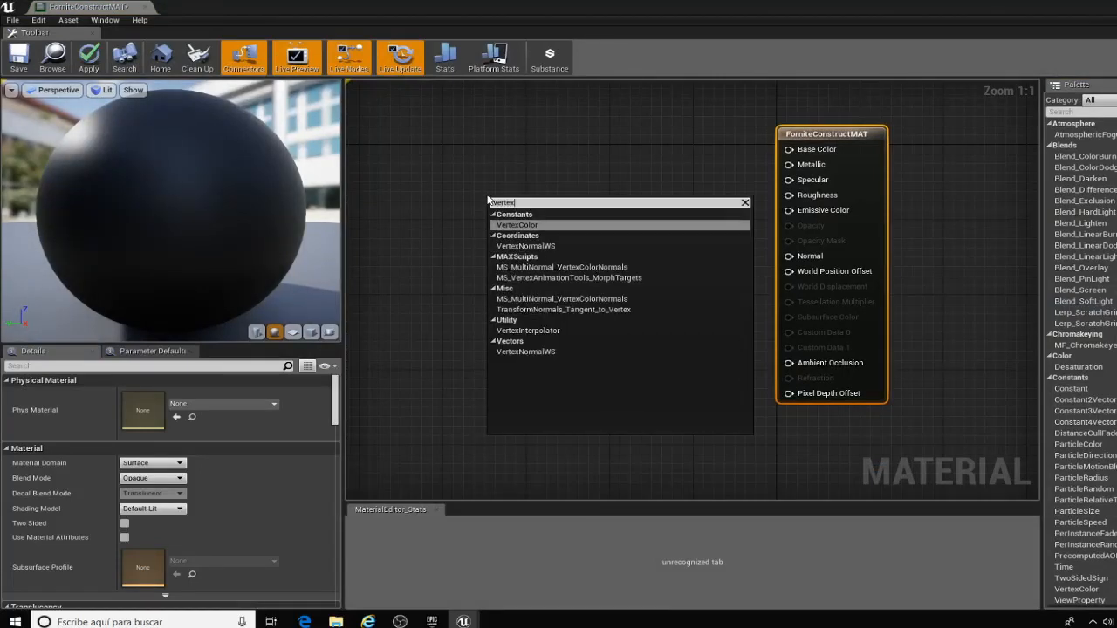
pyautogui.press('Return')
pyautogui.moveTo(527, 203); pyautogui.dragTo(490, 137)
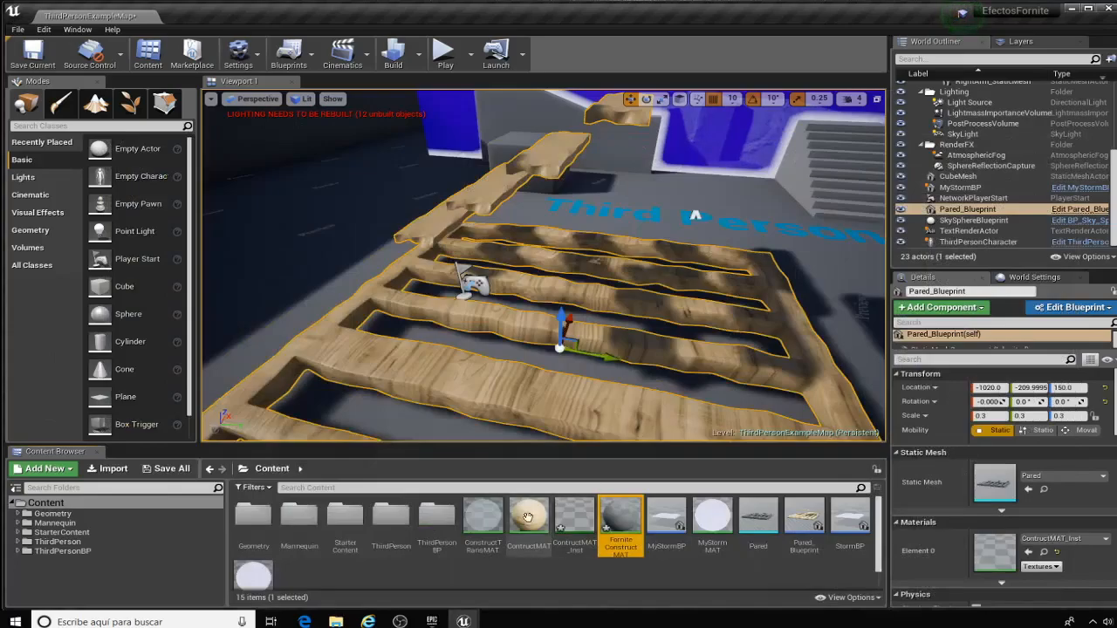
# Step: Open the ContructMAT_Inst material instance and raise its Altura parameter to about 533.33
pyautogui.doubleClick(568, 509)
pyautogui.moveTo(319, 350); pyautogui.dragTo(293, 275)
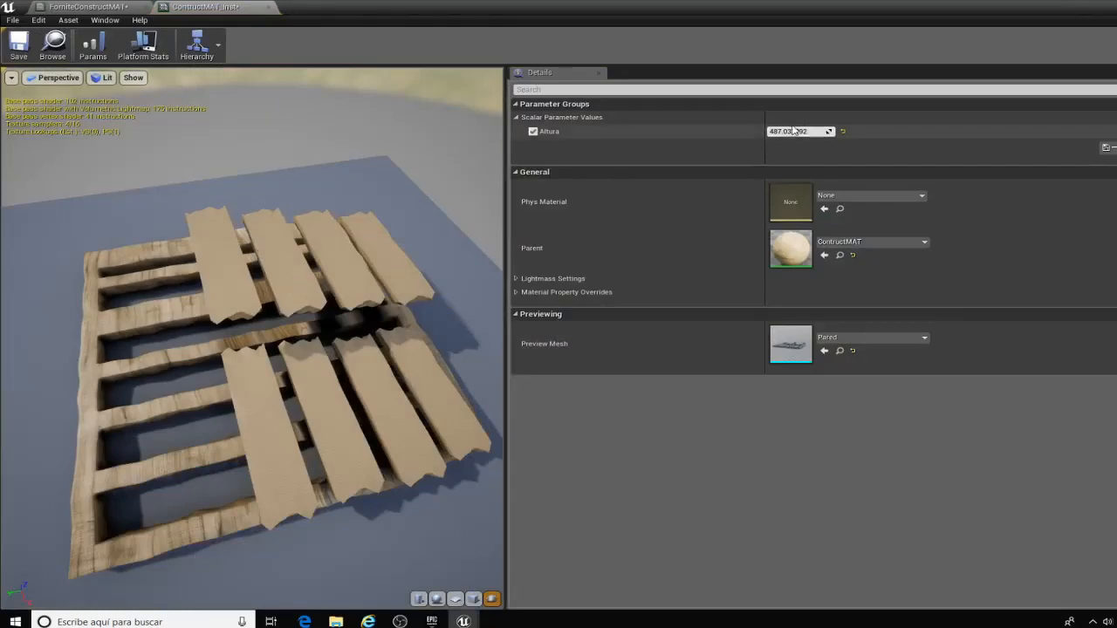
pyautogui.moveTo(793, 130); pyautogui.dragTo(827, 130)
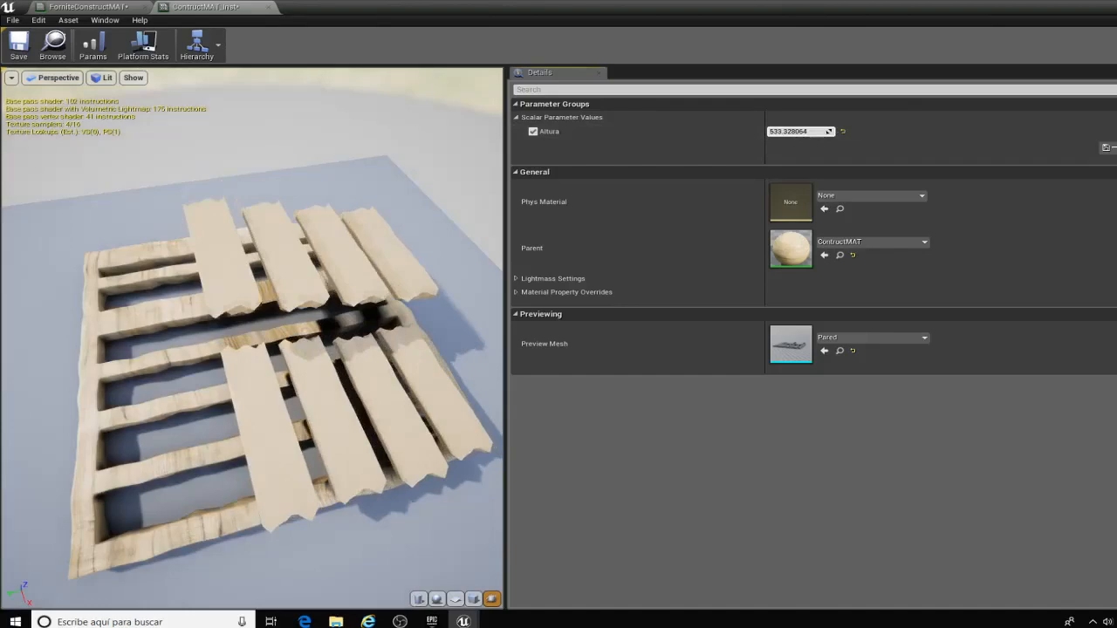
pyautogui.click(722, 347)
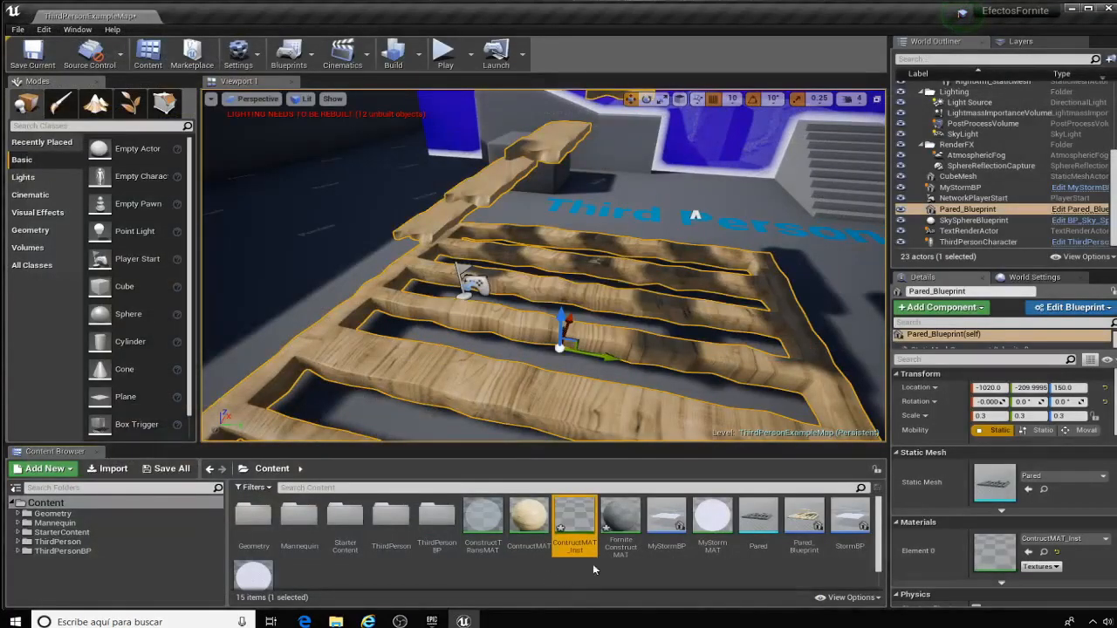
# Step: Reopen the ForniteConstructMAT material and place a Vertex Color node well away from its result node
pyautogui.doubleClick(621, 516)
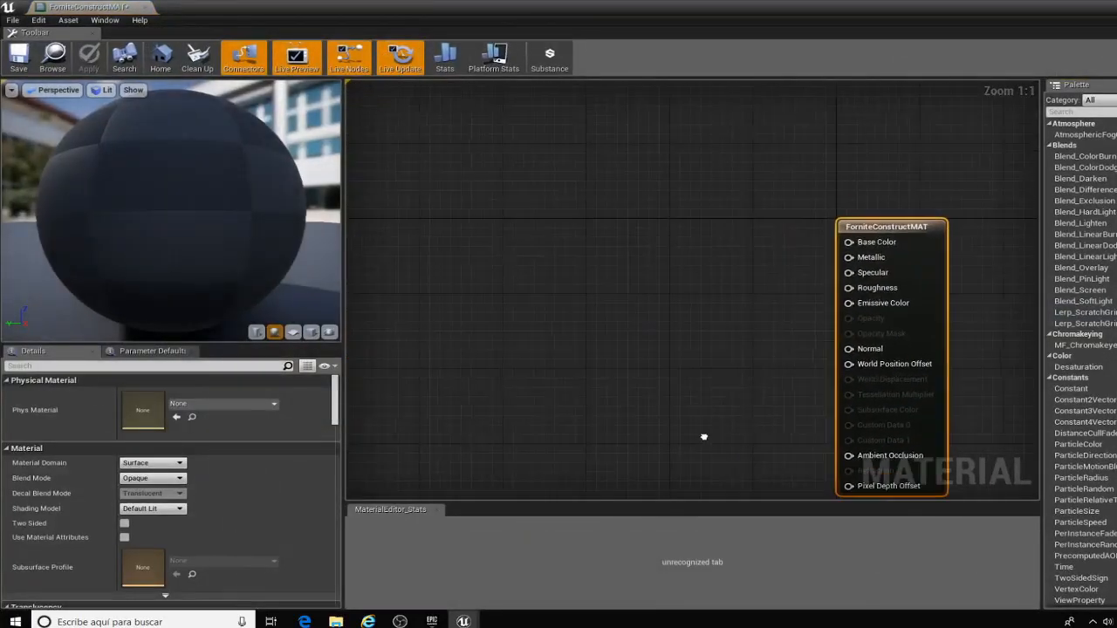
pyautogui.scroll(-1, 580, 331)
pyautogui.rightClick(511, 234)
pyautogui.write('vertex')
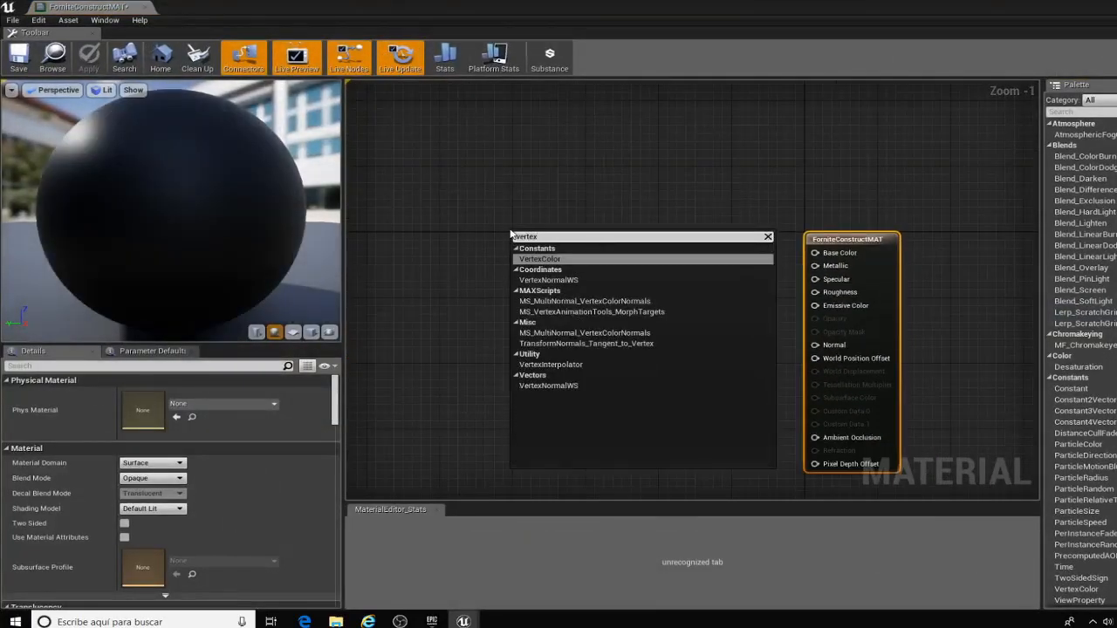
pyautogui.press('Return')
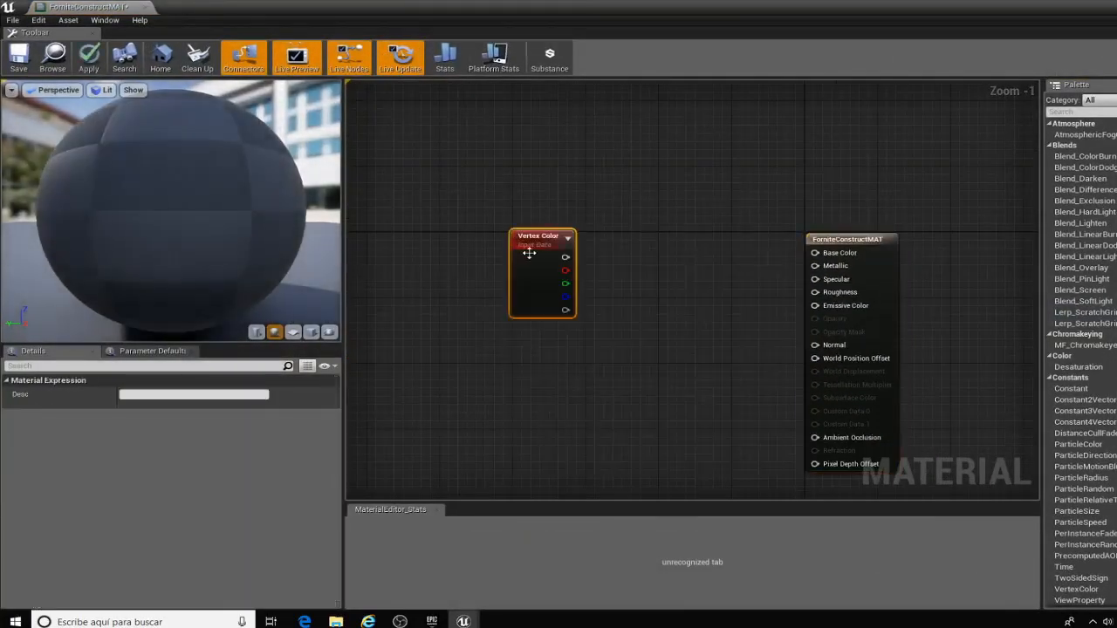
pyautogui.moveTo(529, 252); pyautogui.dragTo(503, 230)
pyautogui.scroll(1, 507, 226)
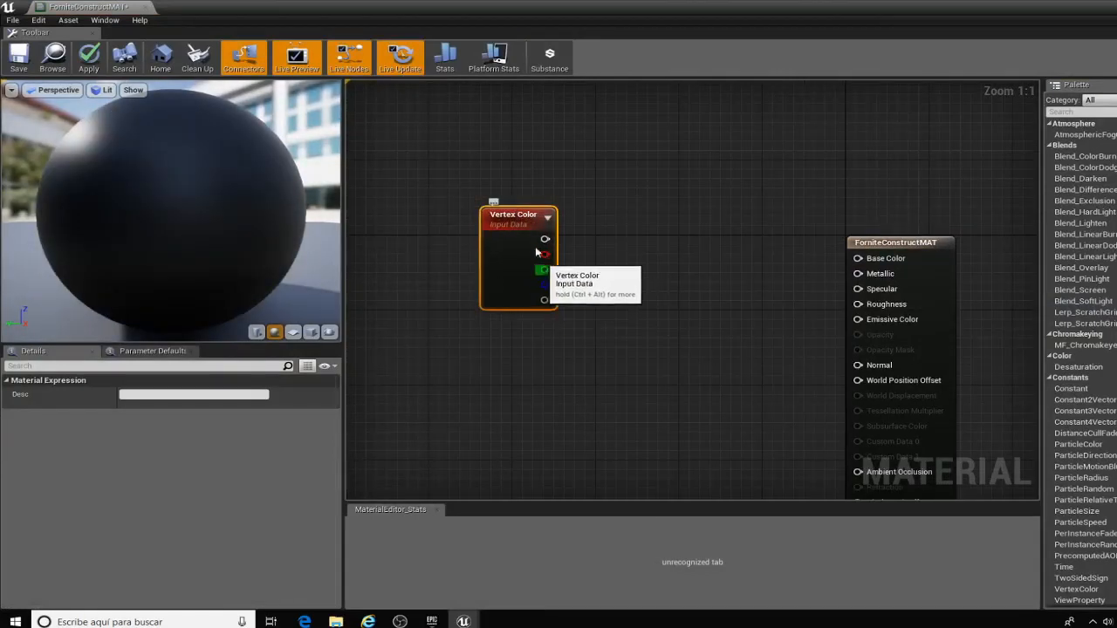
pyautogui.moveTo(518, 255); pyautogui.dragTo(518, 237)
pyautogui.scroll(2, 578, 273)
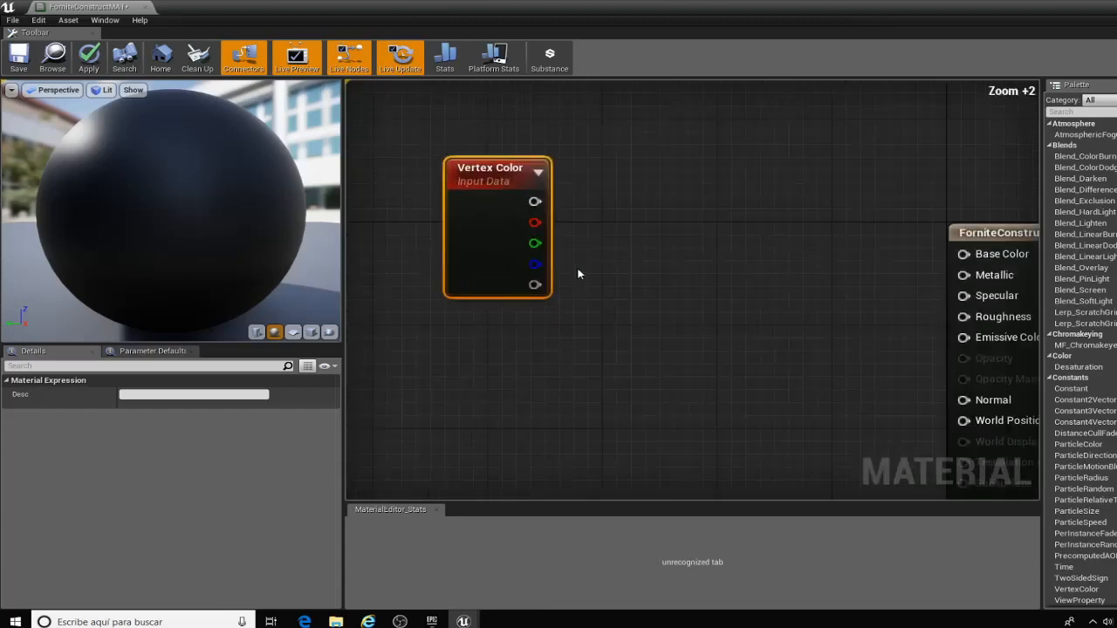
pyautogui.scroll(-1, 578, 274)
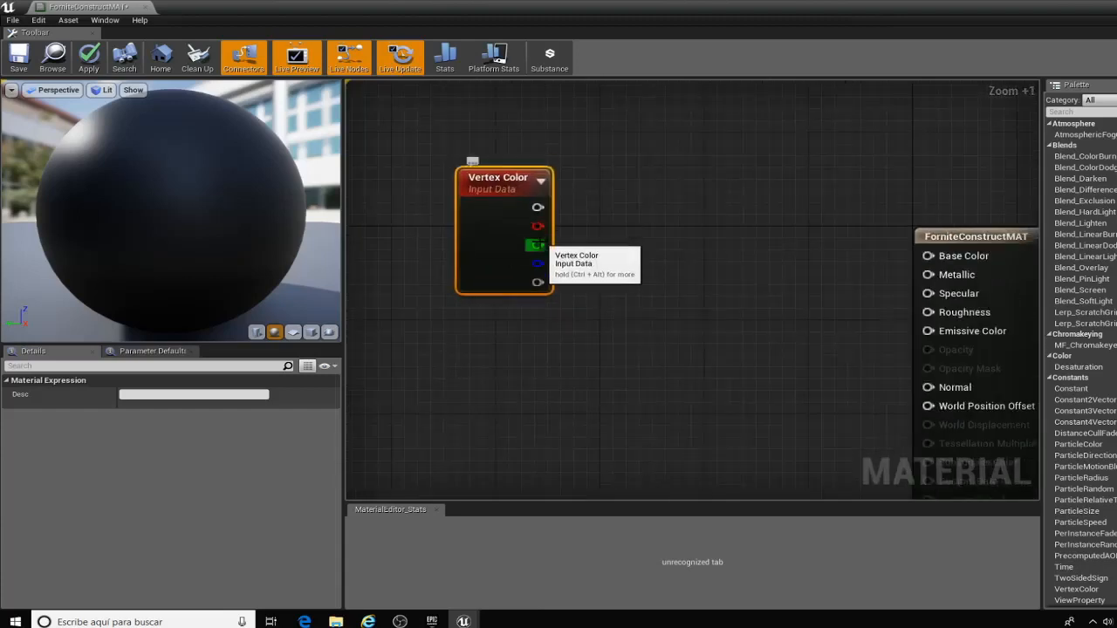
# Step: Add a Multiply node whose A input is fed by the Vertex Color node's combined color output
pyautogui.moveTo(535, 207); pyautogui.dragTo(634, 296)
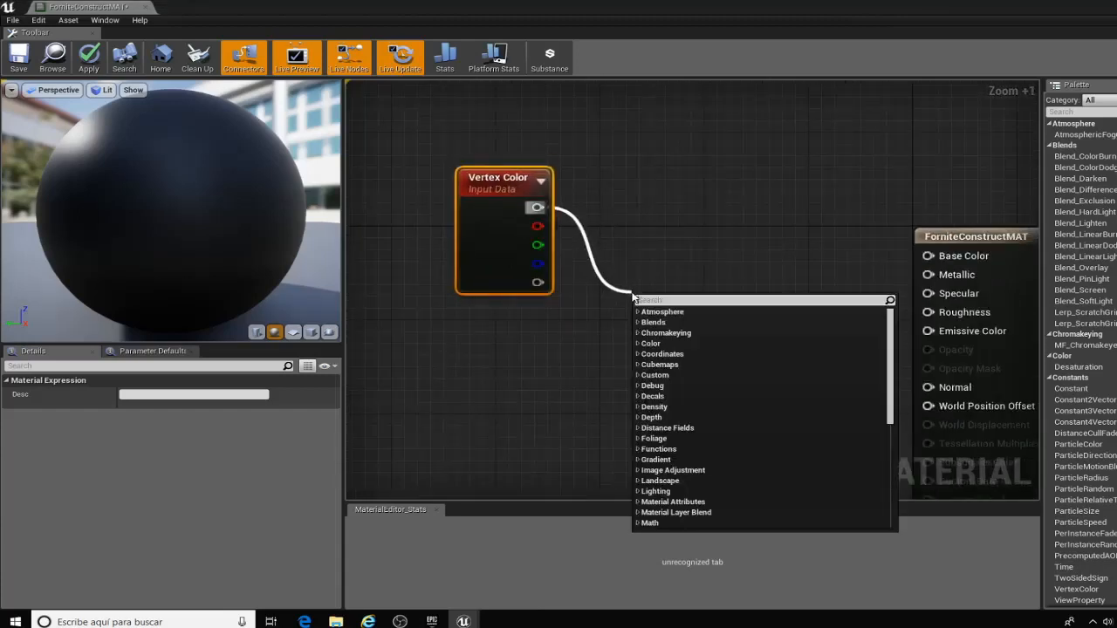
pyautogui.write('multiply')
pyautogui.click(655, 322)
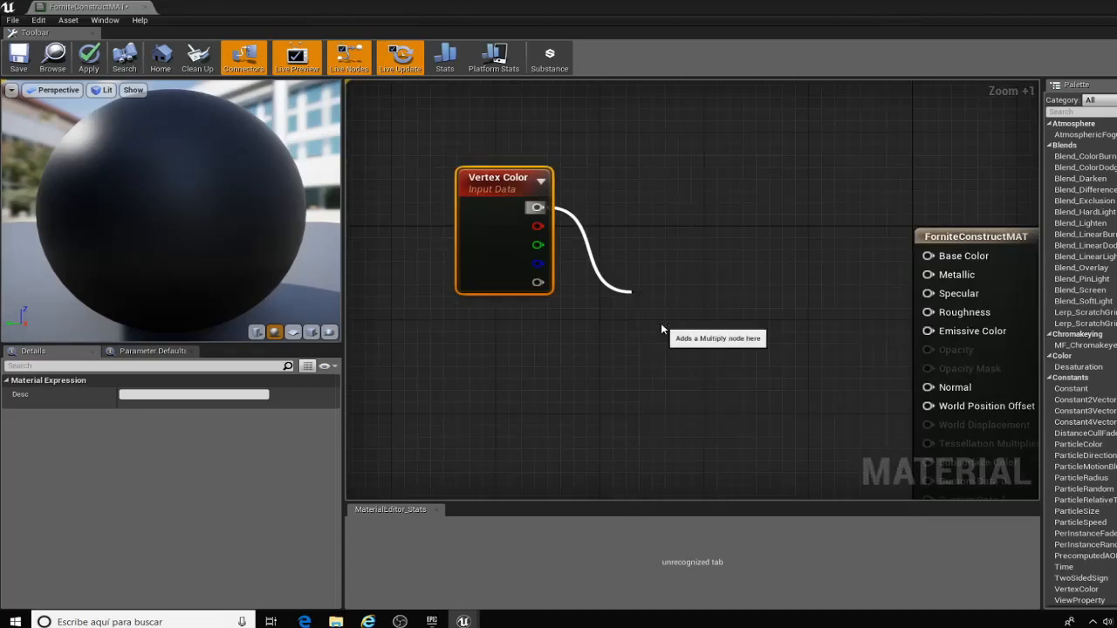
pyautogui.moveTo(587, 351); pyautogui.dragTo(561, 320, button='right')
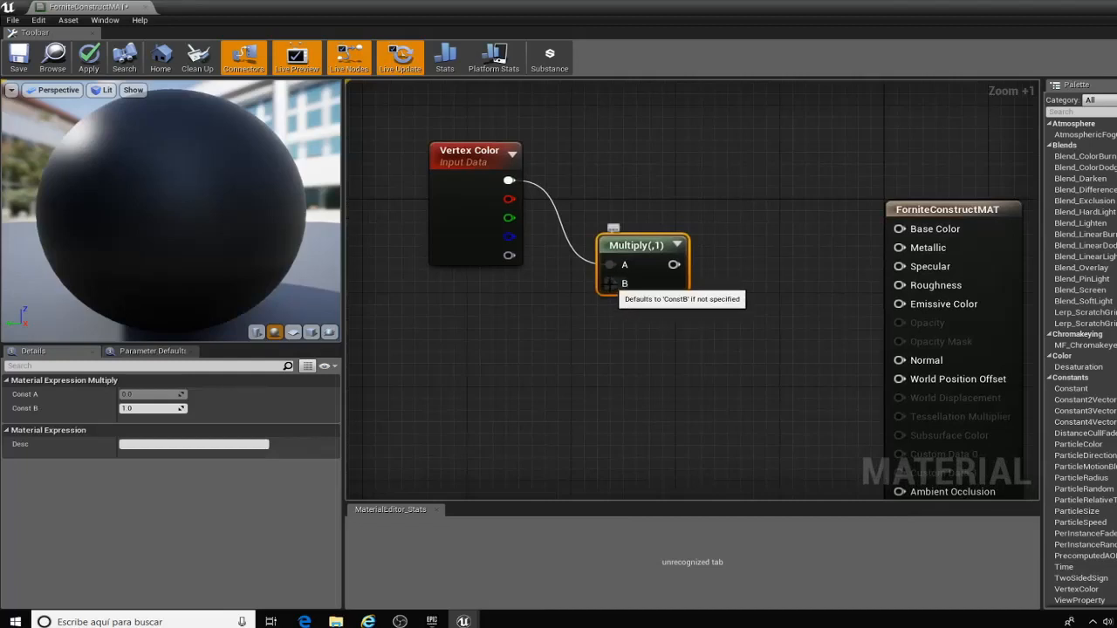
pyautogui.moveTo(625, 248); pyautogui.dragTo(611, 248)
# Step: Promote the Multiply node's B input to a parameter named Altura and place it below the Vertex Color node
pyautogui.rightClick(598, 286)
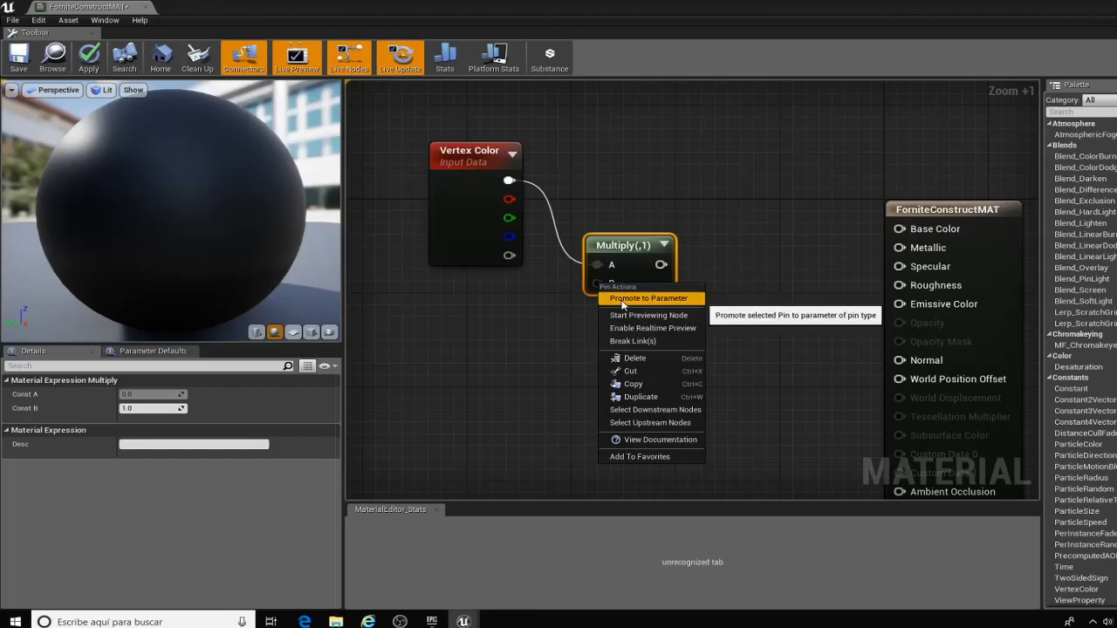
pyautogui.click(622, 300)
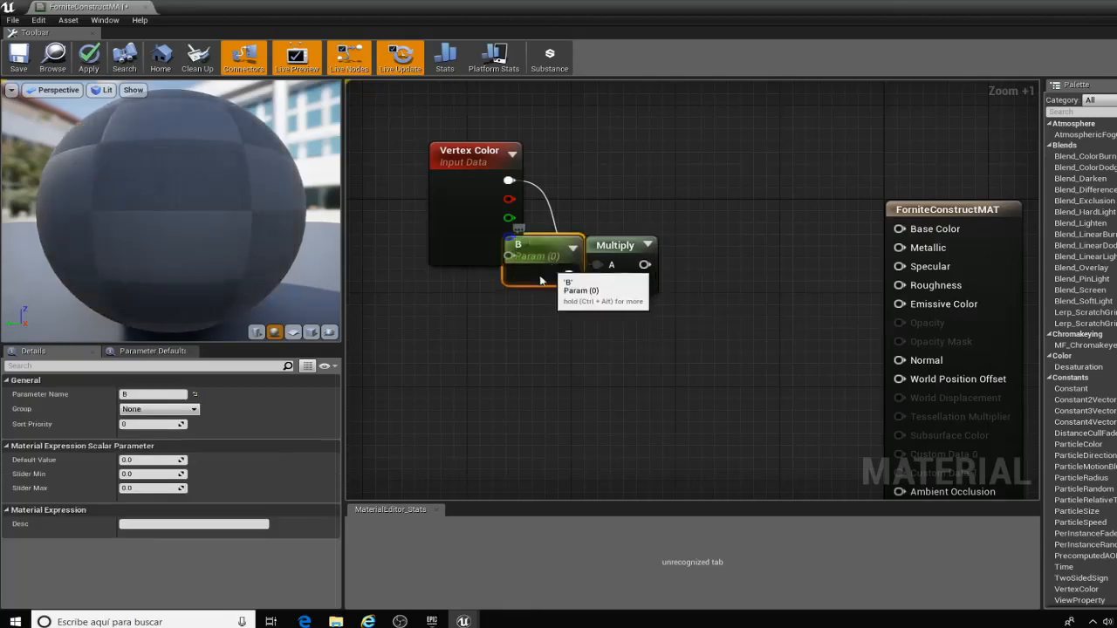
pyautogui.moveTo(552, 267); pyautogui.dragTo(503, 361)
pyautogui.click(149, 395)
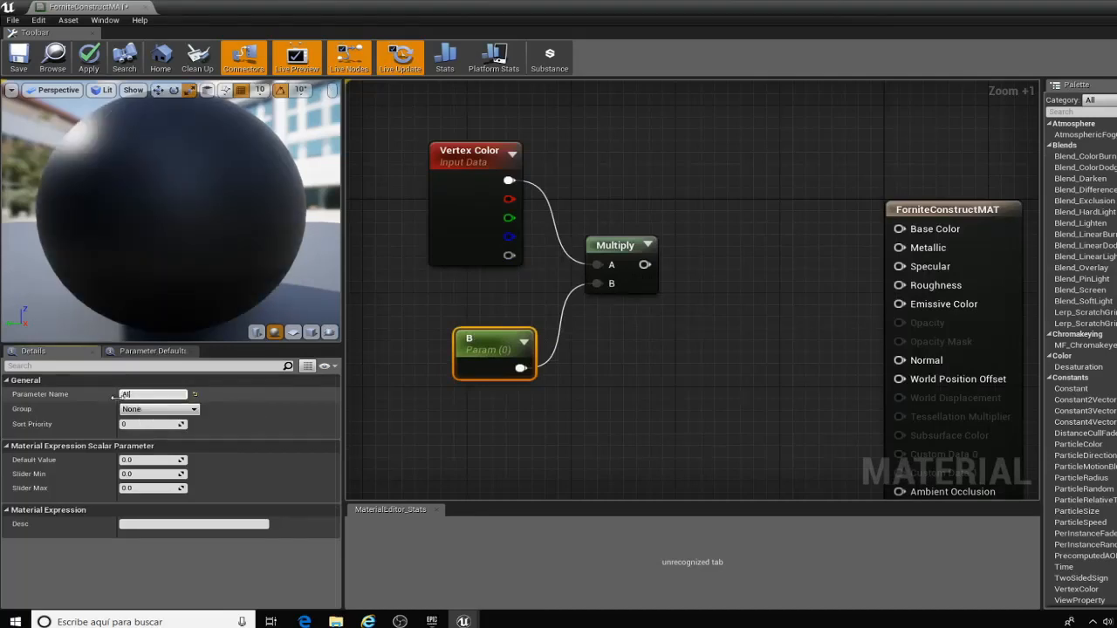
pyautogui.press('Return')
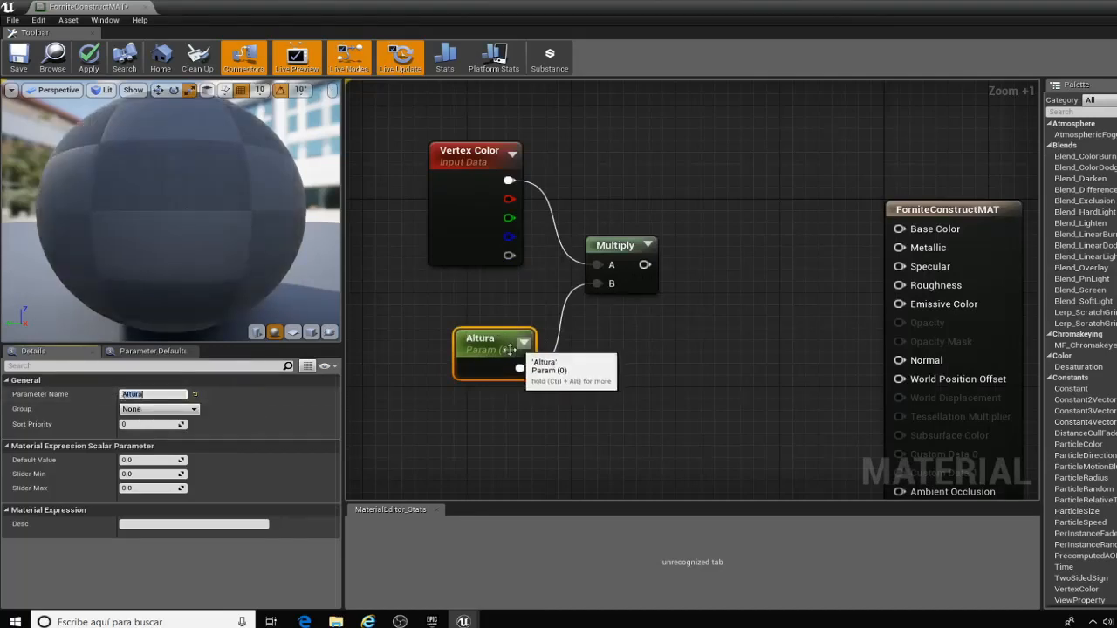
pyautogui.moveTo(579, 342); pyautogui.dragTo(568, 211, button='right')
pyautogui.moveTo(621, 203); pyautogui.dragTo(622, 214)
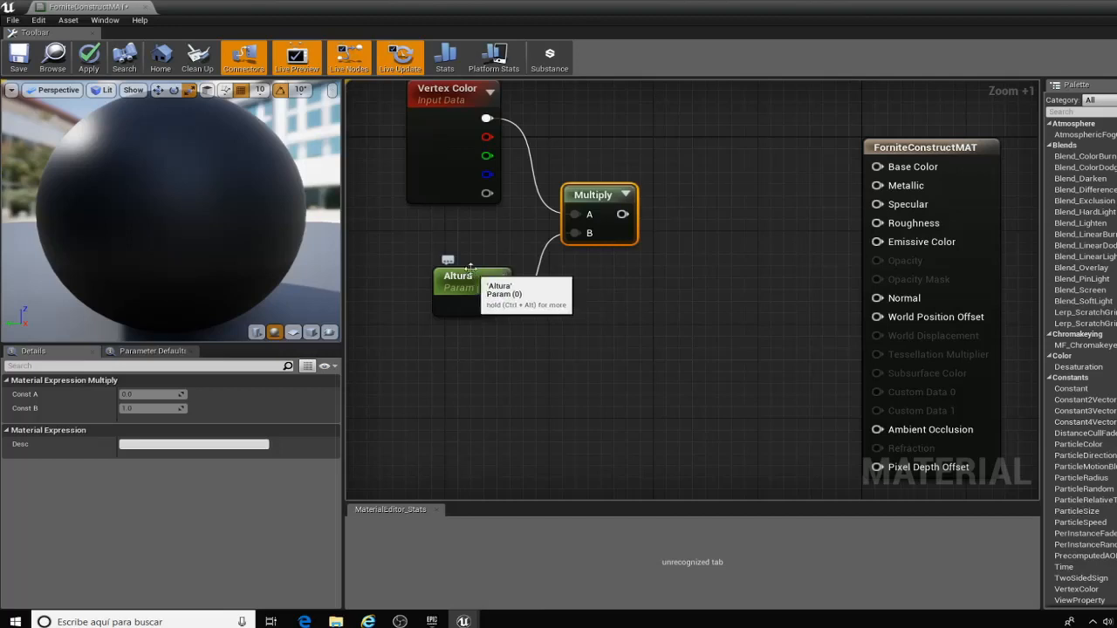
pyautogui.moveTo(461, 251); pyautogui.dragTo(469, 285, button='right')
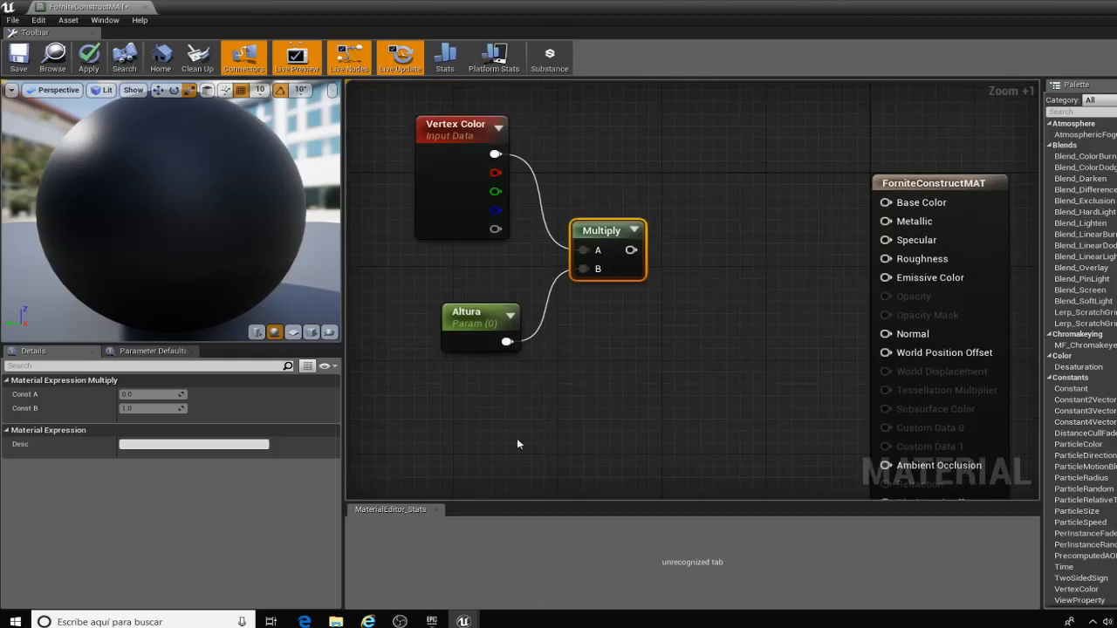
# Step: Use the Pared static mesh as the material's preview mesh
pyautogui.doubleClick(716, 23)
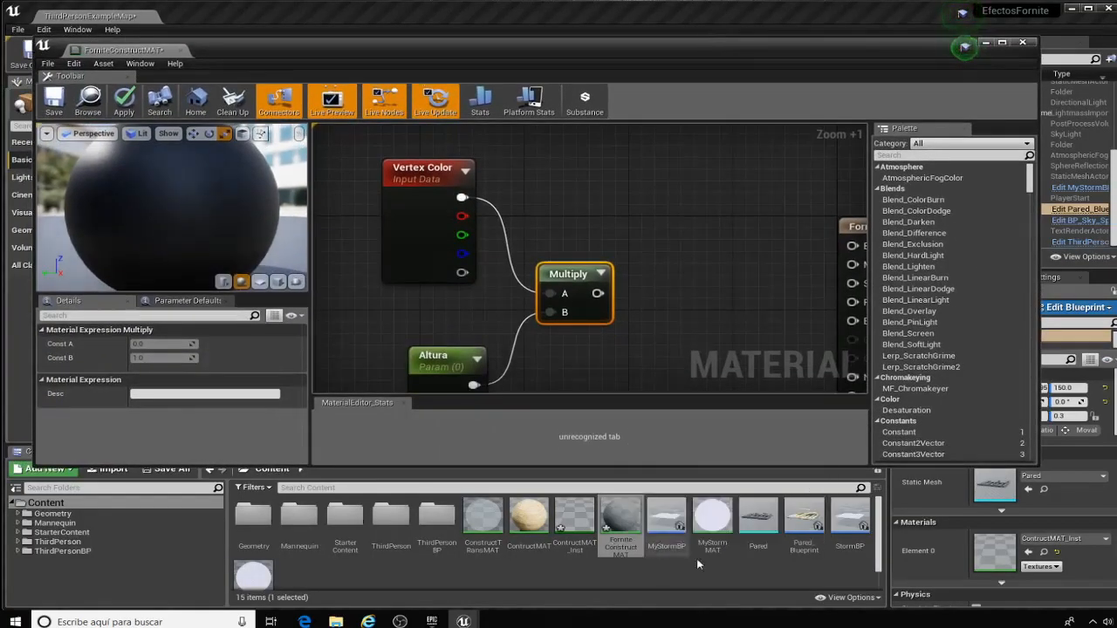
pyautogui.click(758, 519)
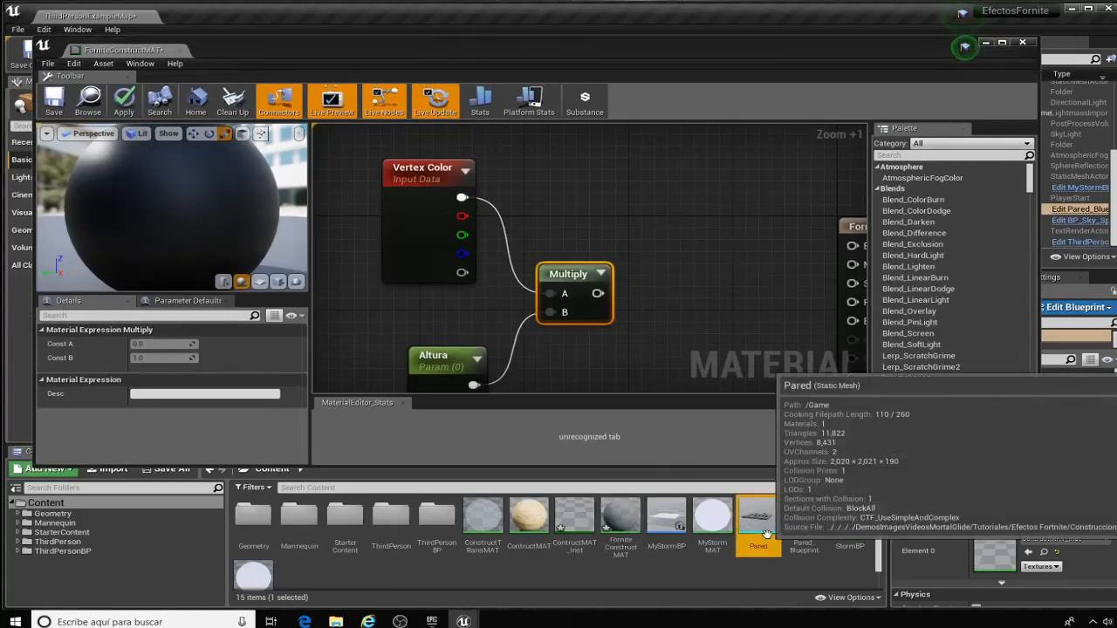
pyautogui.click(296, 283)
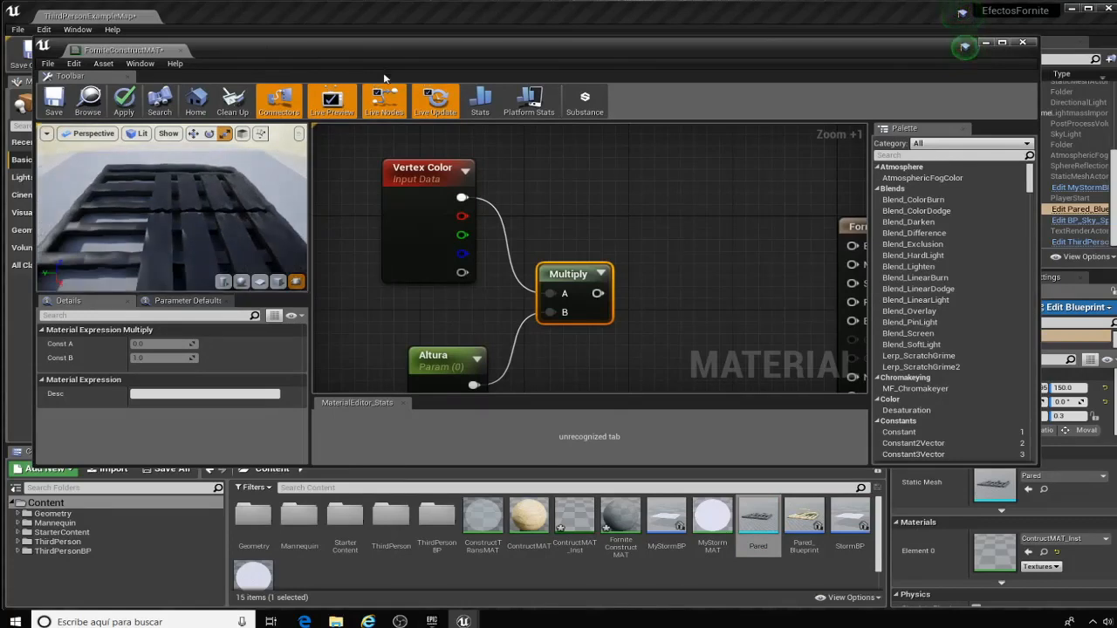
pyautogui.doubleClick(392, 45)
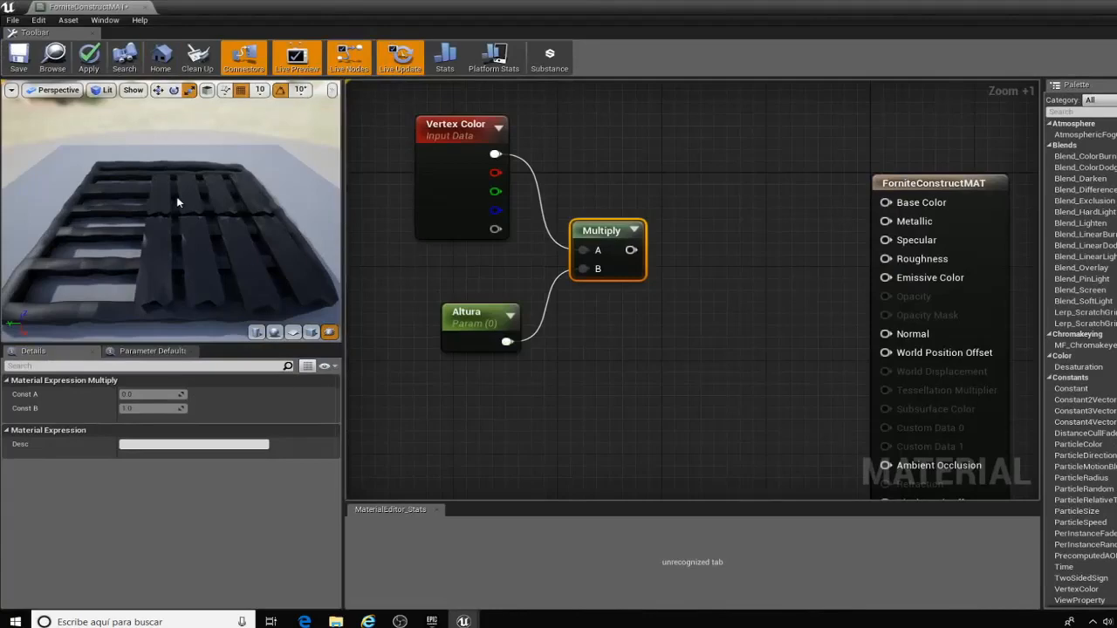
pyautogui.moveTo(176, 196); pyautogui.dragTo(205, 161)
# Step: Add a Constant3Vector node with the value 0,0,1 and place it below the Multiply node
pyautogui.moveTo(588, 259); pyautogui.dragTo(589, 248)
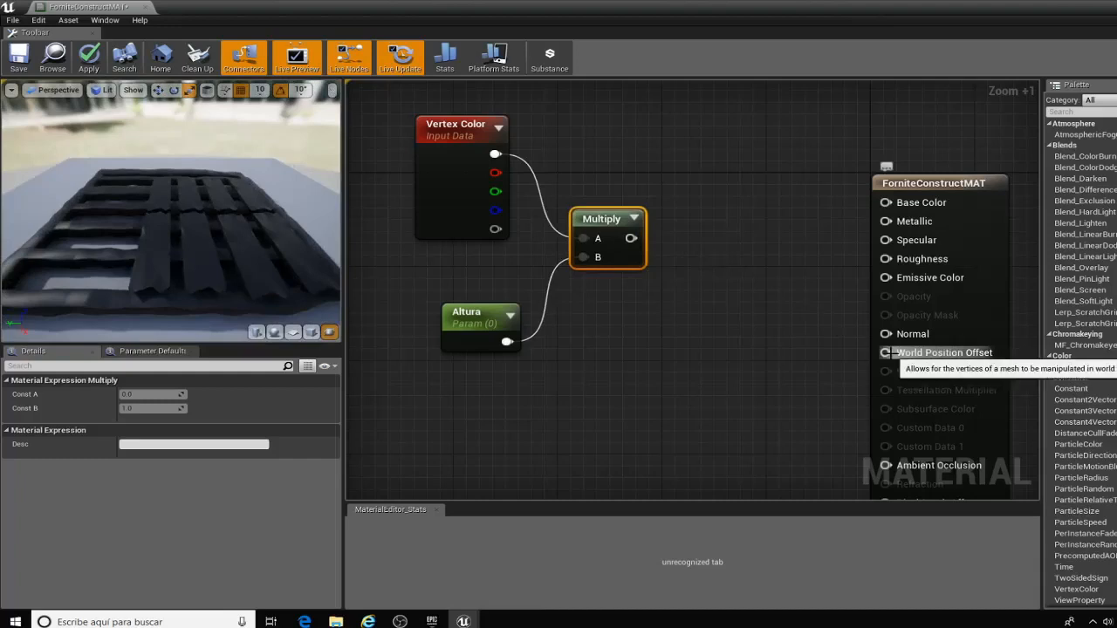
pyautogui.moveTo(782, 384); pyautogui.dragTo(772, 366, button='right')
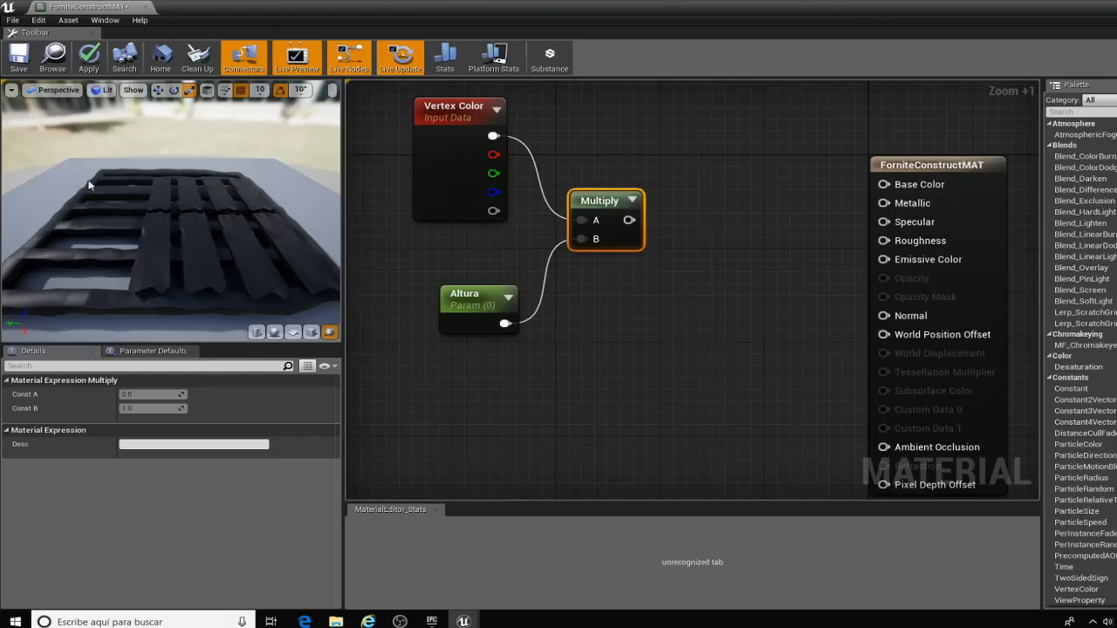
pyautogui.rightClick(627, 308)
pyautogui.write('const')
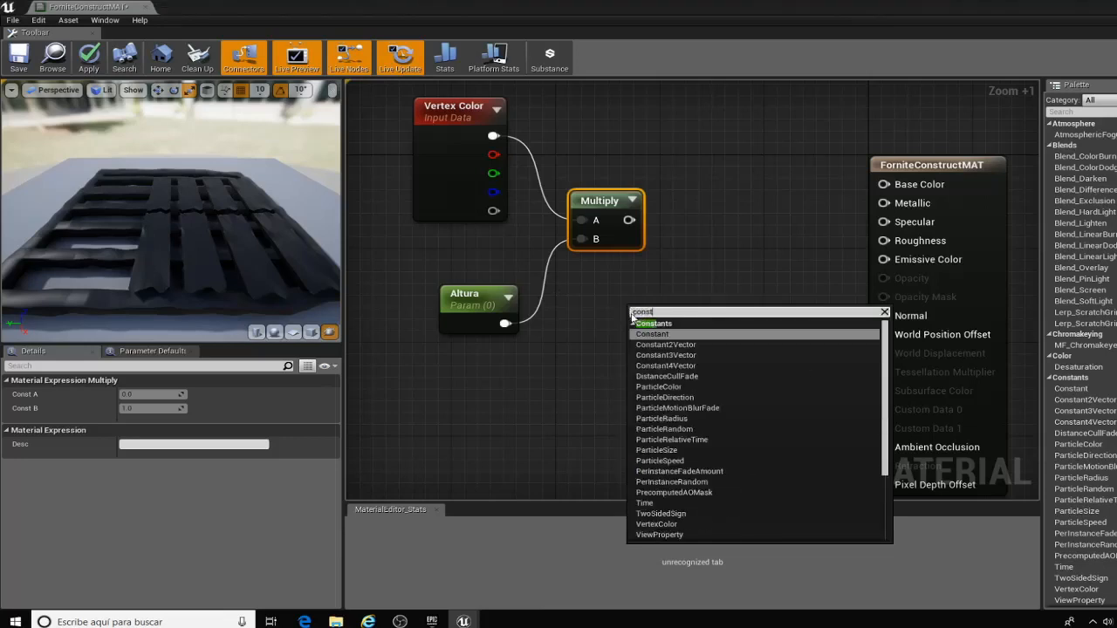
pyautogui.click(644, 355)
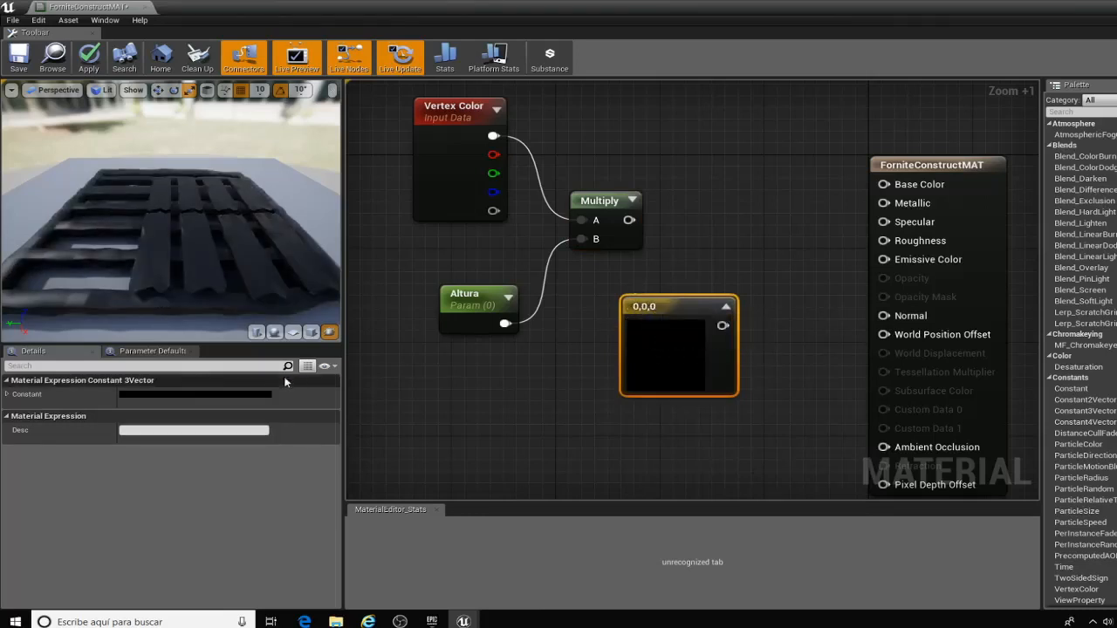
pyautogui.click(224, 394)
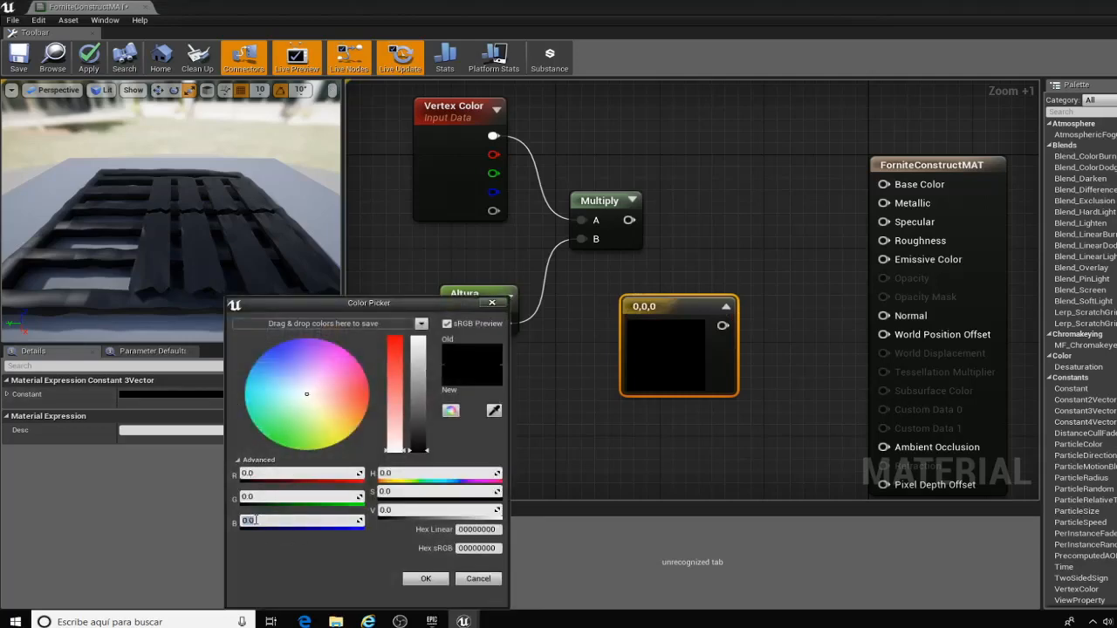
pyautogui.write('1')
pyautogui.press('Tab')
pyautogui.click(426, 580)
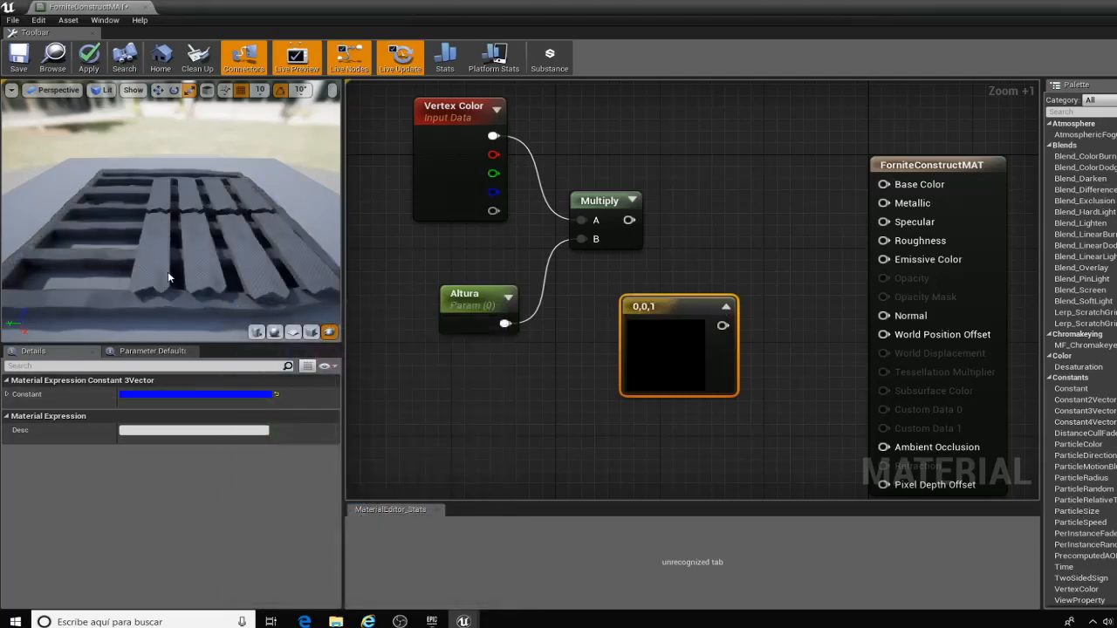
pyautogui.moveTo(661, 334); pyautogui.dragTo(558, 370)
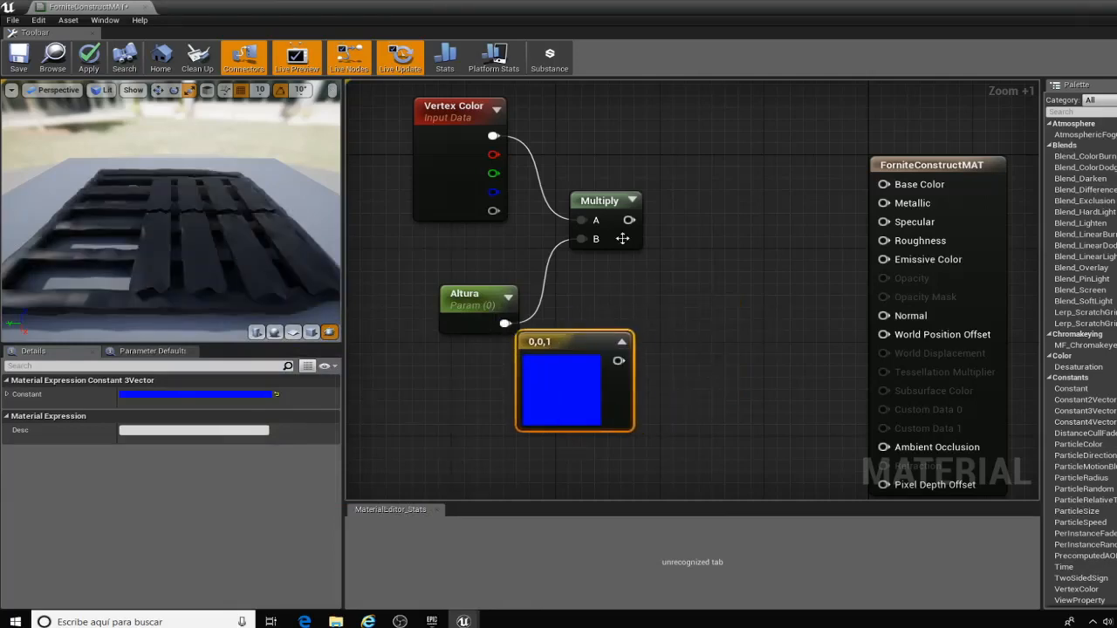
# Step: Add a second Multiply node combining the first Multiply node's output with the 0,0,1 vector as its B input
pyautogui.moveTo(628, 219); pyautogui.dragTo(701, 297)
pyautogui.write('*')
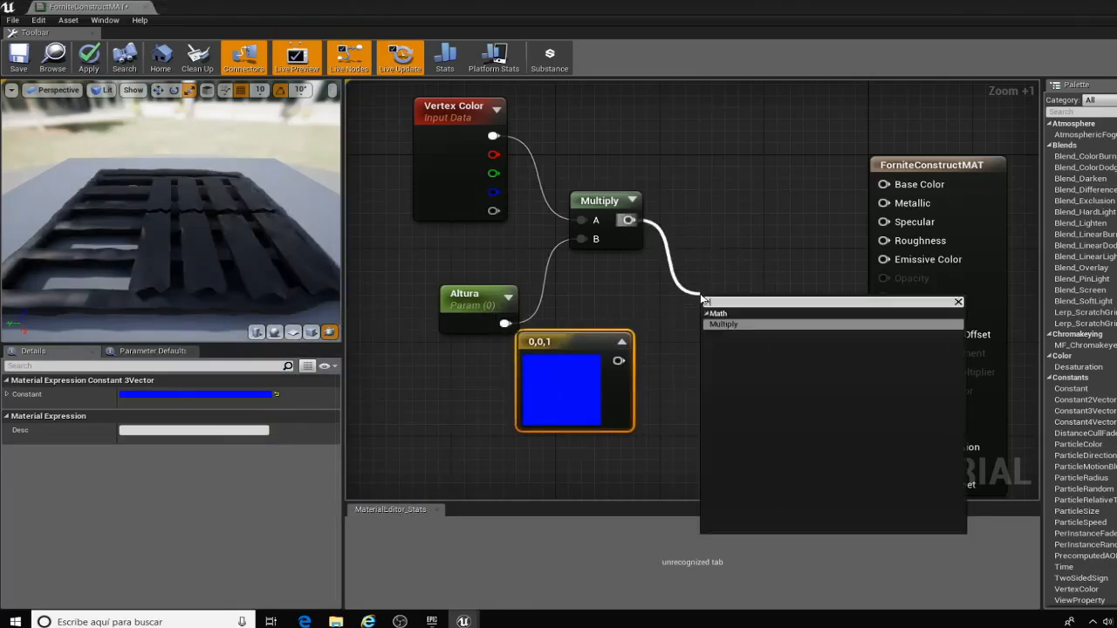
pyautogui.click(734, 324)
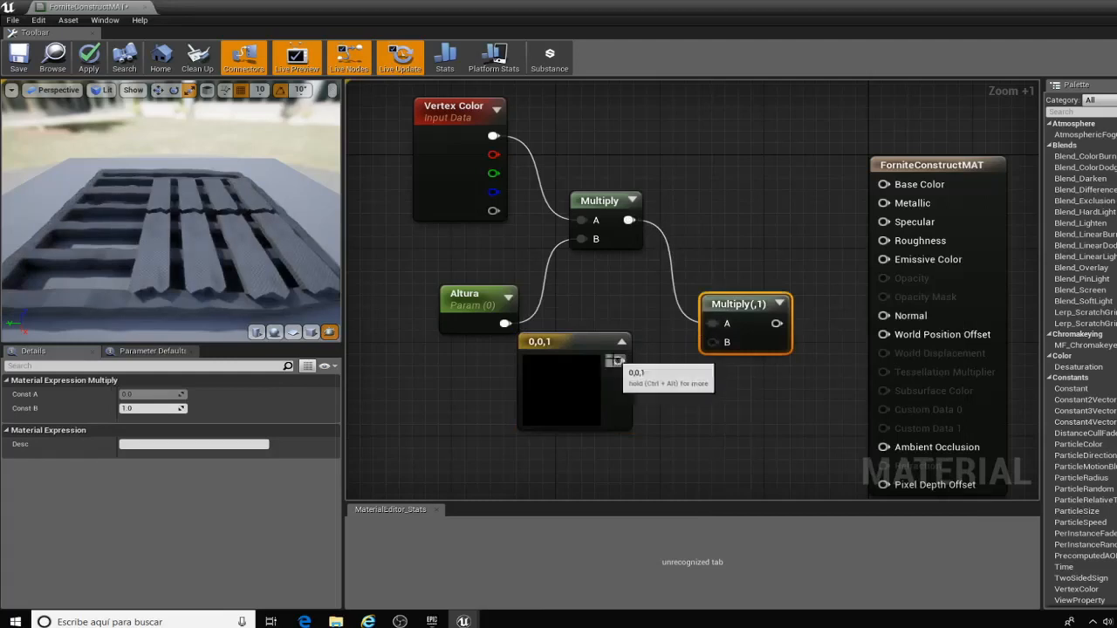
pyautogui.moveTo(619, 361); pyautogui.dragTo(725, 293)
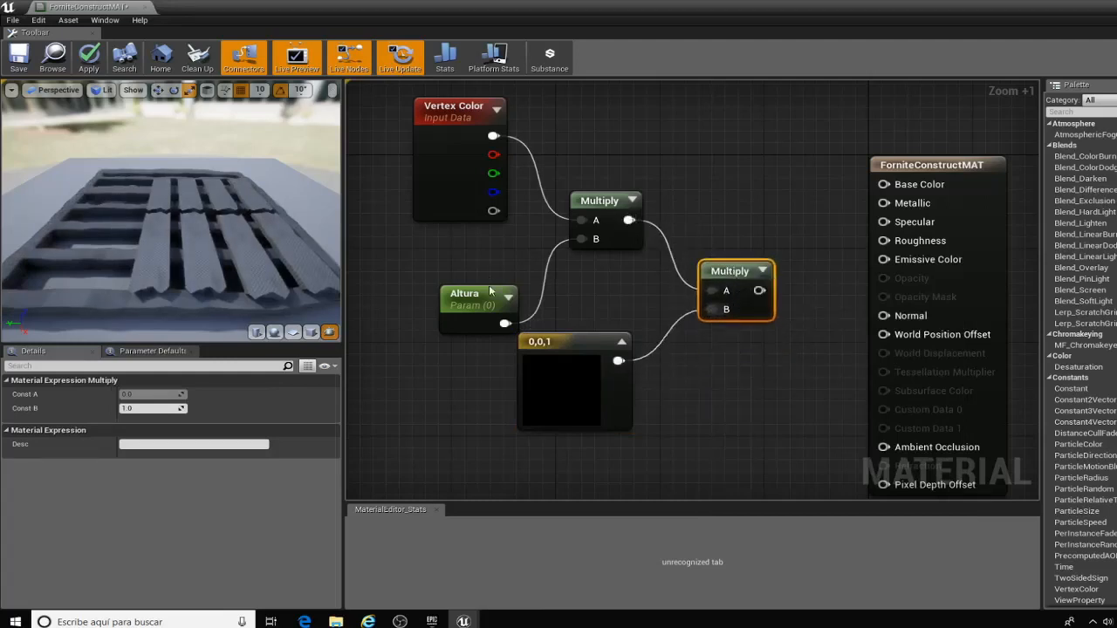
# Step: Adjust the placement of the Altura and Vertex Color nodes and connect the second Multiply's output to World Position Offset
pyautogui.moveTo(476, 301); pyautogui.dragTo(475, 289)
pyautogui.moveTo(453, 106); pyautogui.dragTo(467, 106)
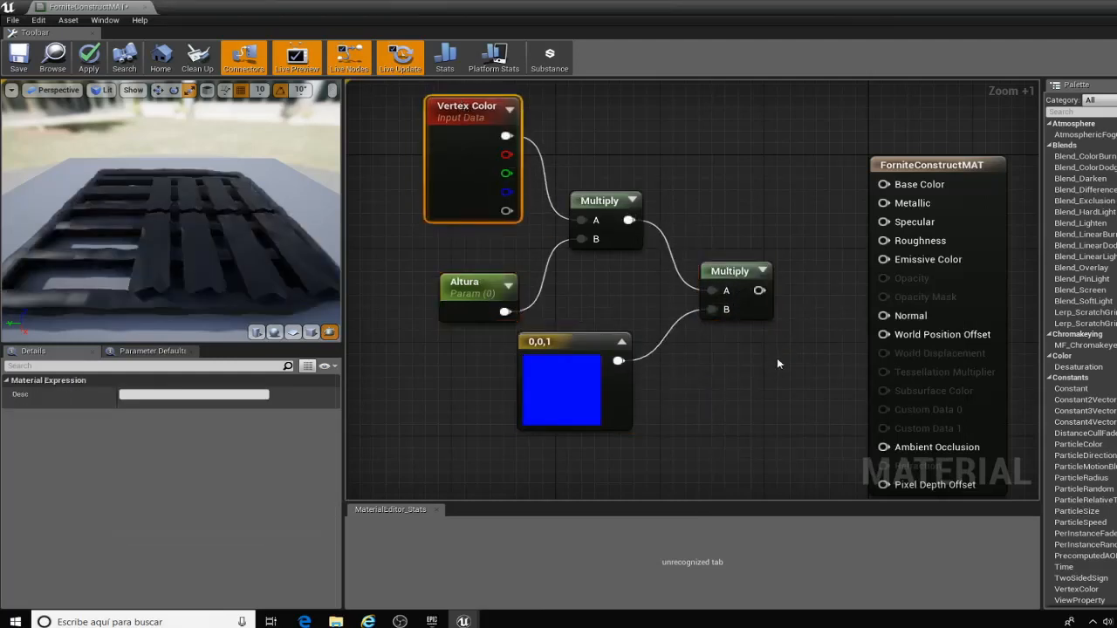
pyautogui.moveTo(760, 291); pyautogui.dragTo(884, 334)
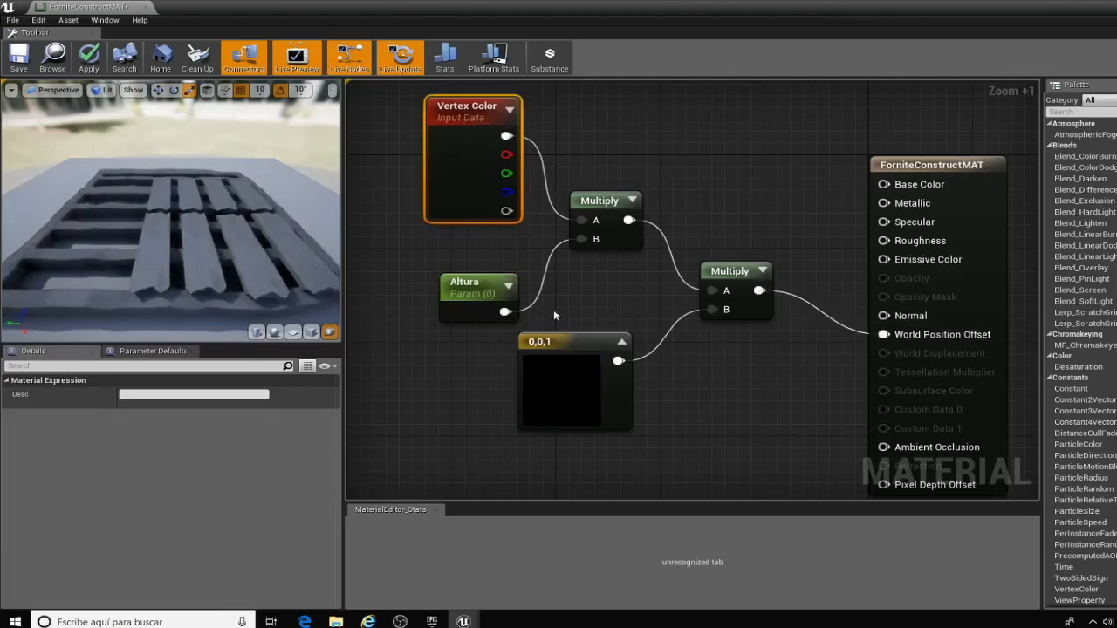
pyautogui.moveTo(120, 269); pyautogui.dragTo(96, 265)
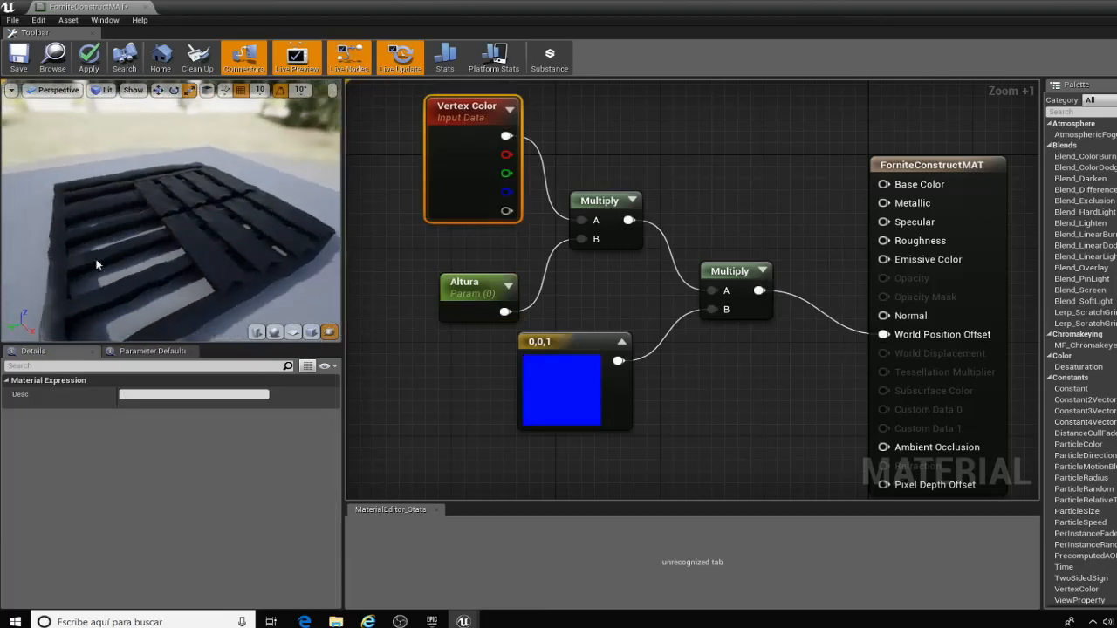
pyautogui.click(479, 309)
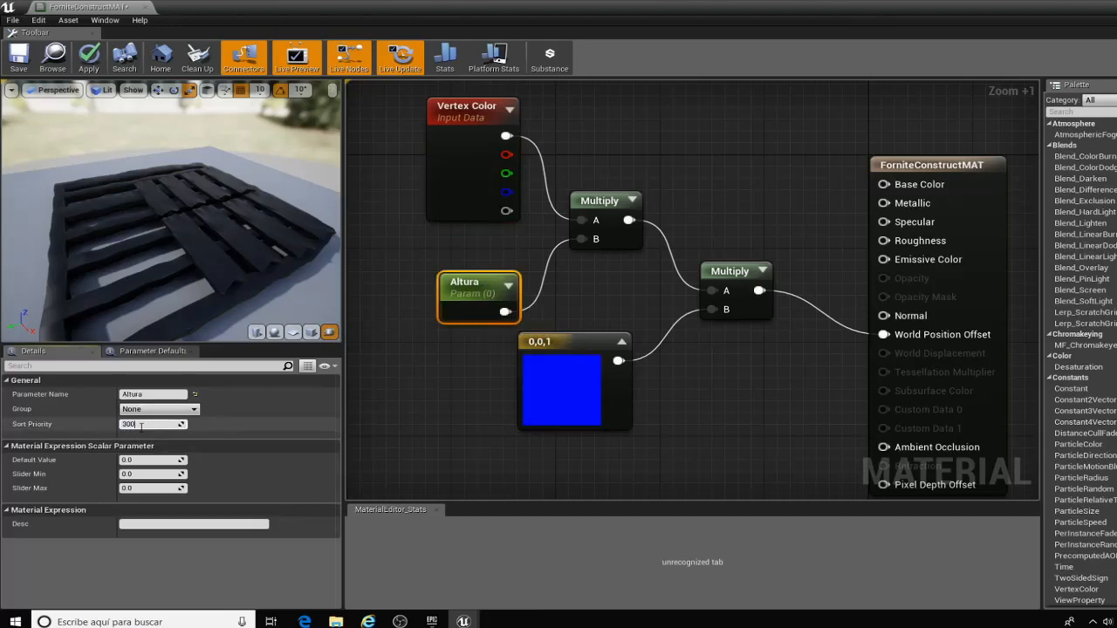
pyautogui.press('Tab')
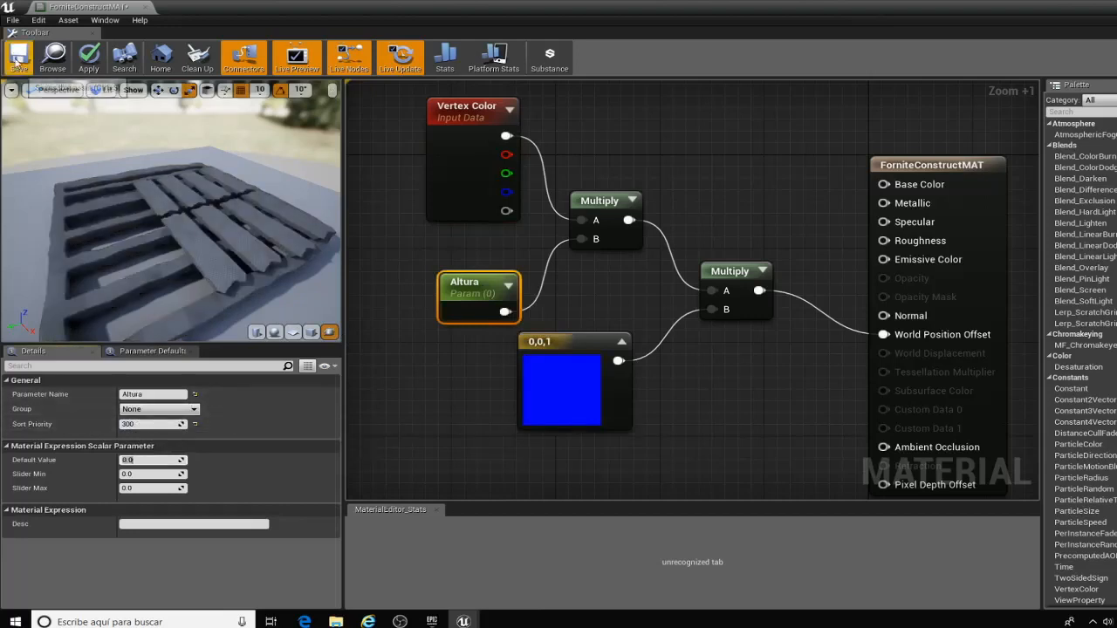
pyautogui.click(18, 56)
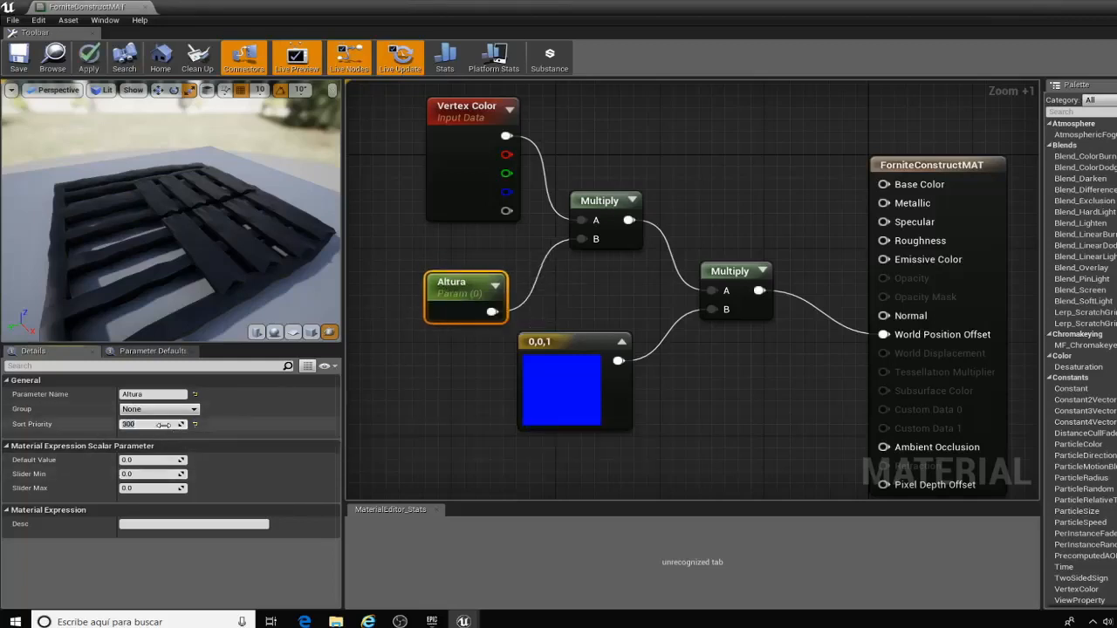
pyautogui.write('0')
pyautogui.press('Tab')
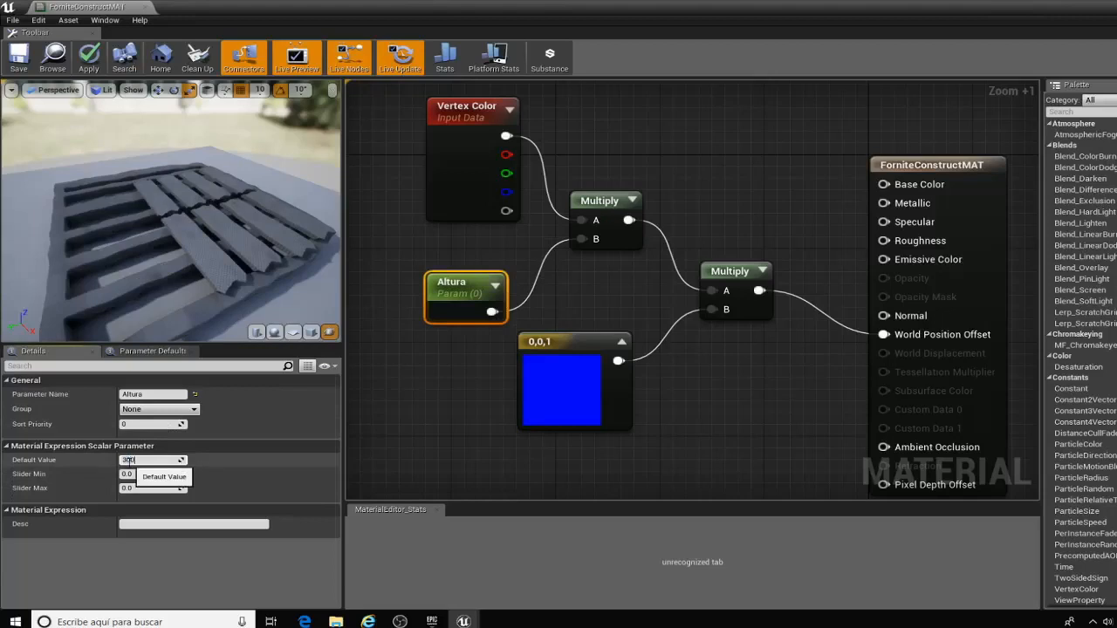
# Step: Set the Altura parameter's default value to 300, apply the material and inspect the displaced planks in the preview
pyautogui.write('300')
pyautogui.press('Tab')
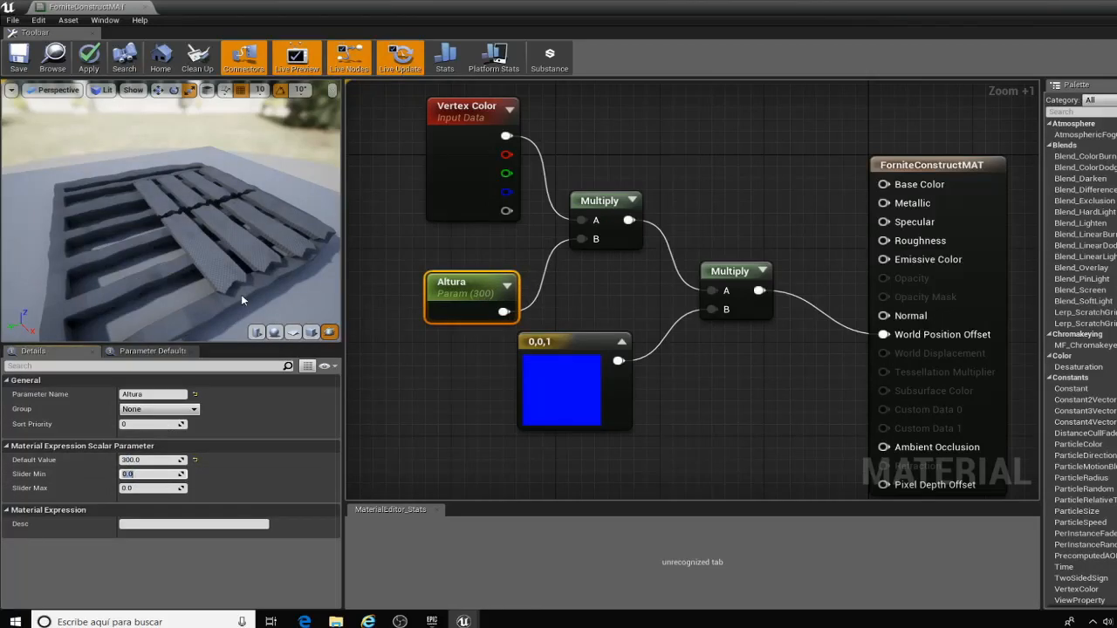
pyautogui.moveTo(241, 295); pyautogui.dragTo(193, 274)
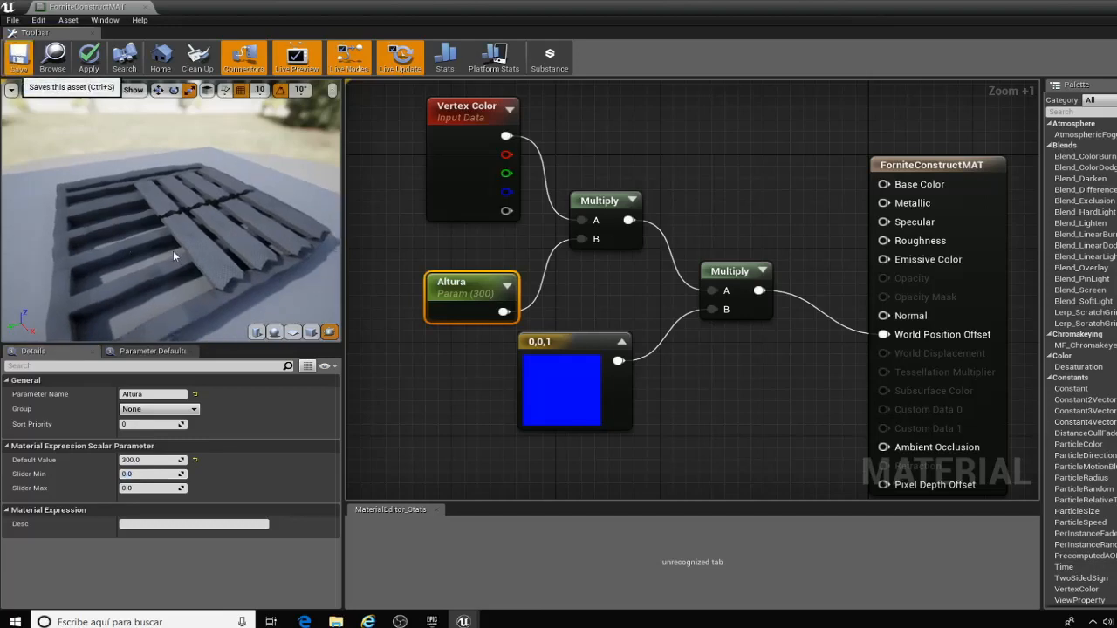
pyautogui.click(88, 58)
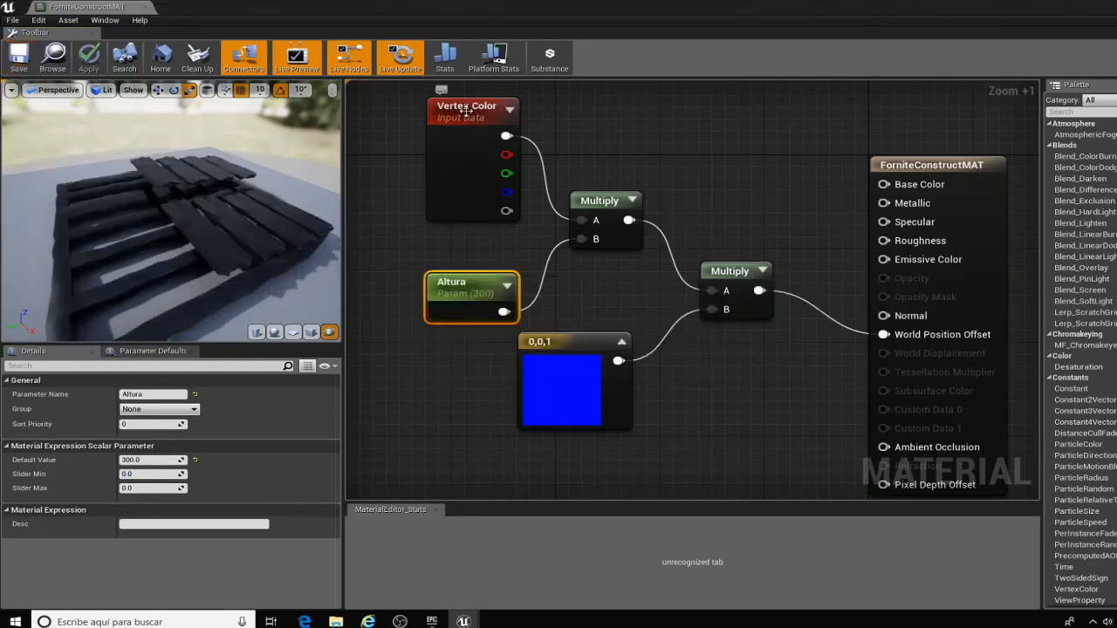
pyautogui.moveTo(242, 287); pyautogui.dragTo(325, 283)
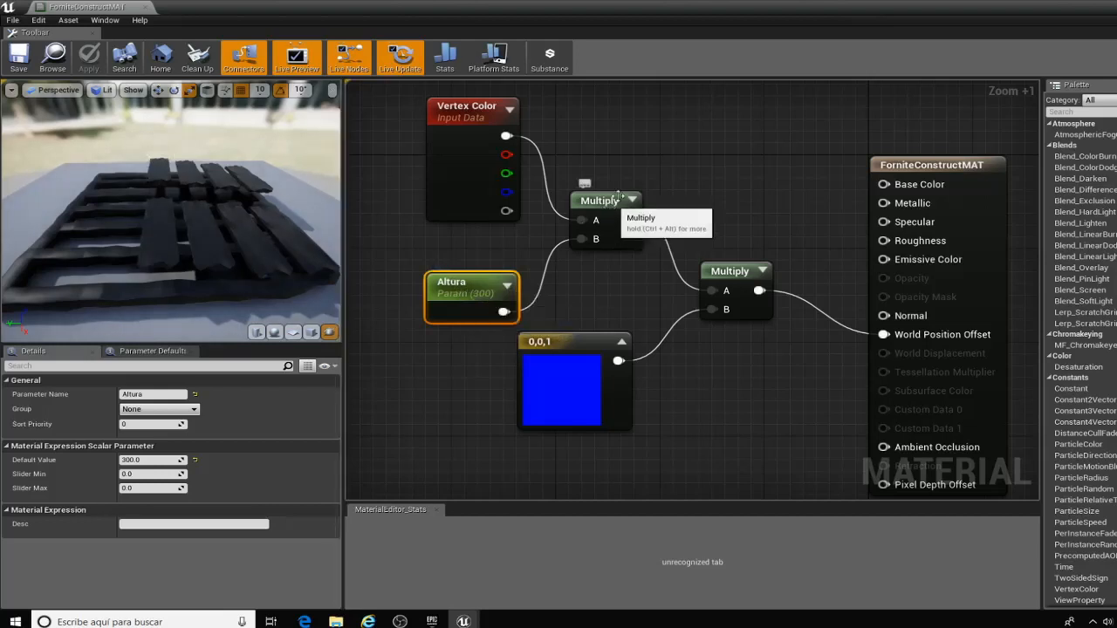
# Step: Raise the Altura parameter's default value to about 834.9 and check the plank displacement in the preview
pyautogui.moveTo(564, 338); pyautogui.dragTo(577, 339)
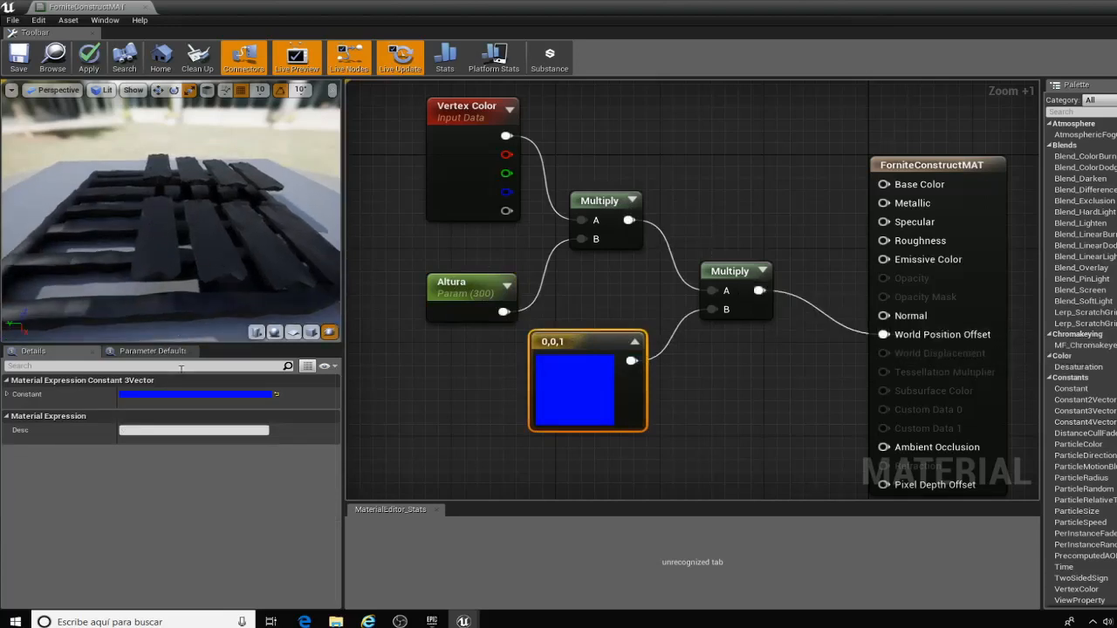
pyautogui.click(451, 283)
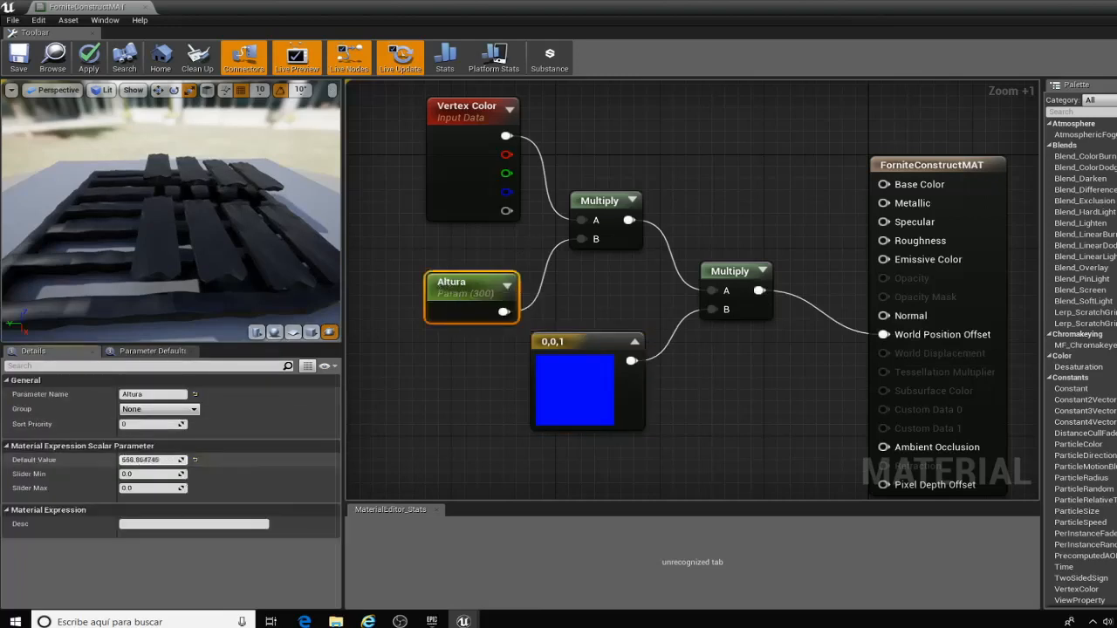
pyautogui.moveTo(153, 460); pyautogui.dragTo(180, 438)
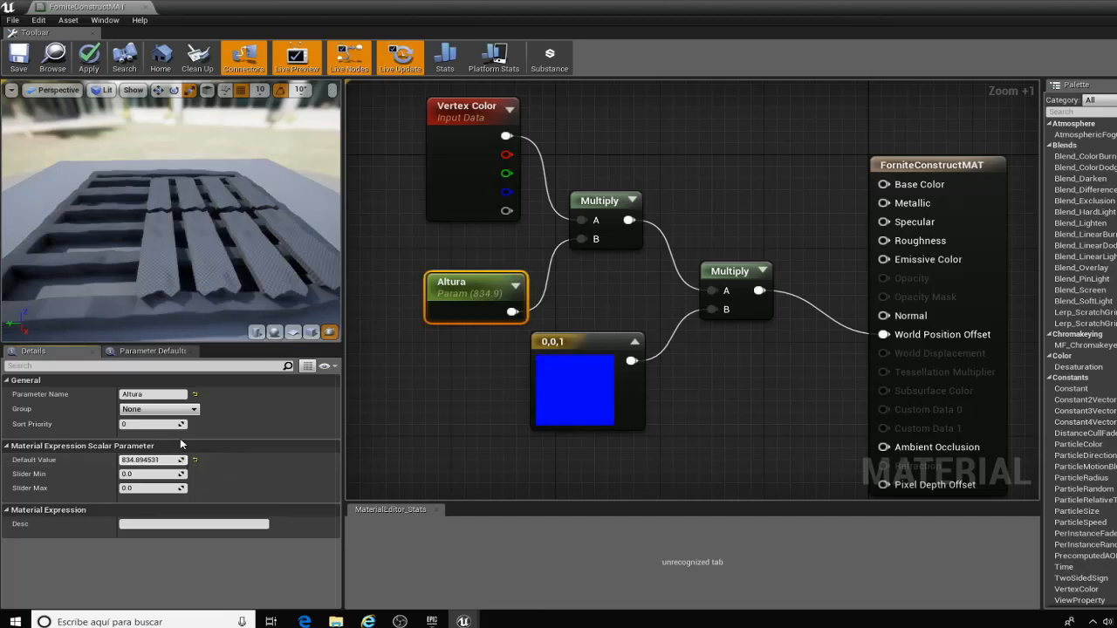
pyautogui.moveTo(171, 218); pyautogui.dragTo(170, 262, button='right')
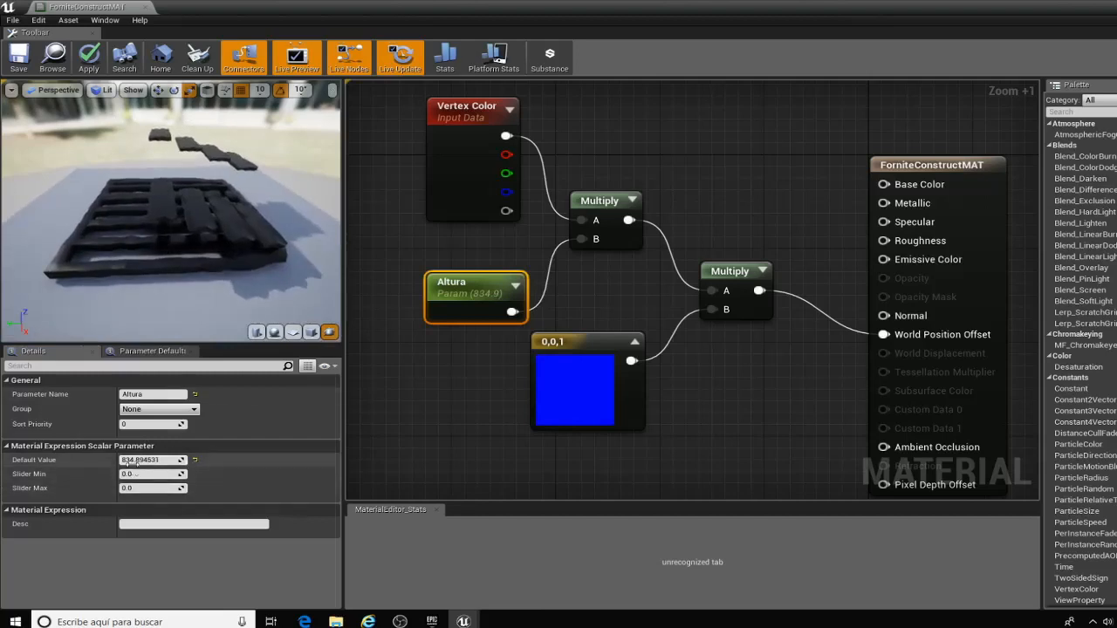
# Step: Set Altura's default value to 0 and align the Vertex Color and Altura nodes in a column beside the first Multiply
pyautogui.click(153, 460)
pyautogui.write('0')
pyautogui.press('Tab')
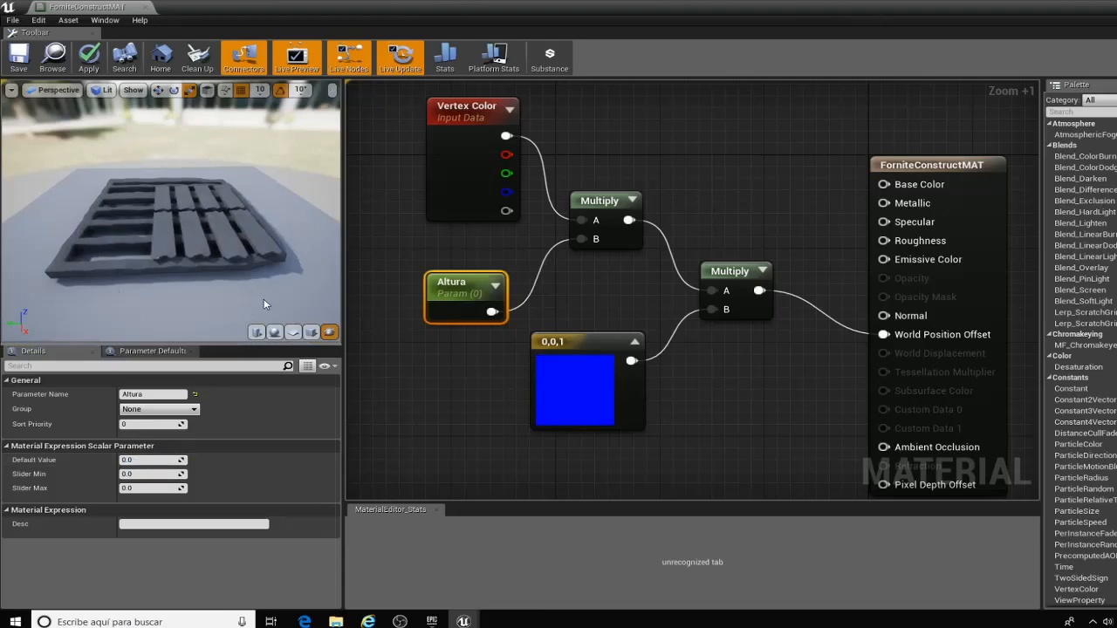
pyautogui.moveTo(476, 119); pyautogui.dragTo(463, 154)
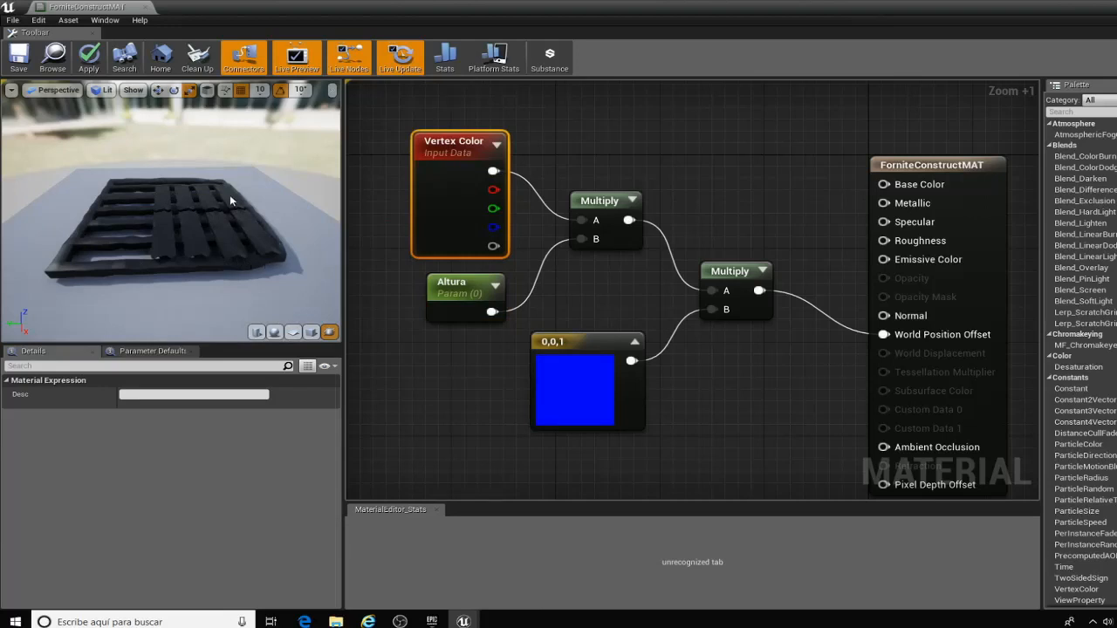
pyautogui.moveTo(428, 285)
pyautogui.mouseDown()
pyautogui.moveTo(415, 329)
pyautogui.moveTo(430, 307)
pyautogui.mouseUp()
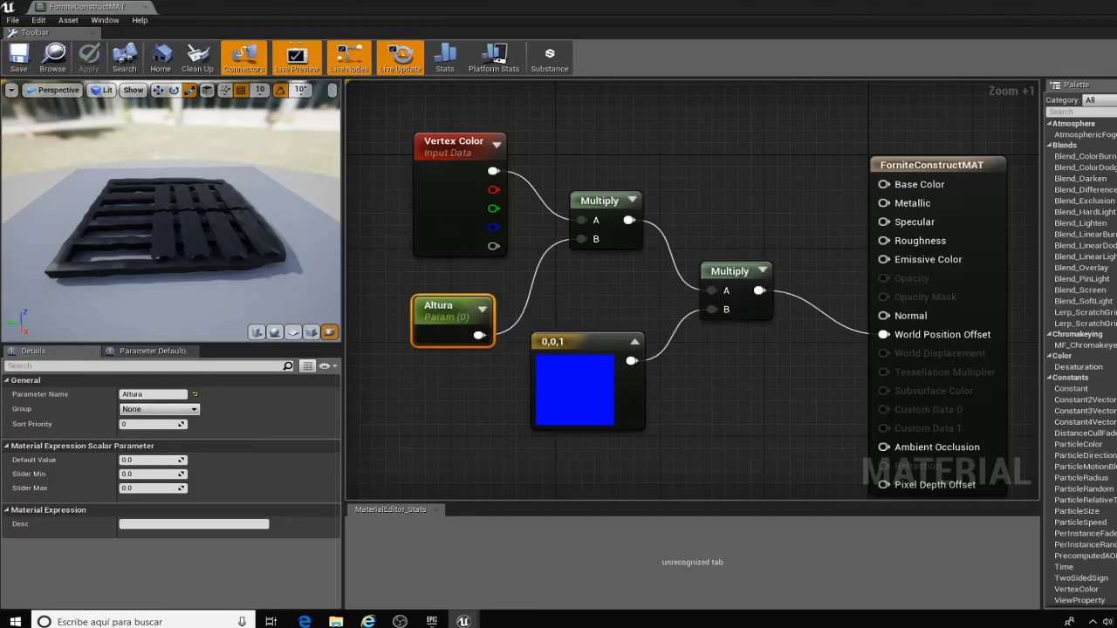
# Step: Create a material instance from ForniteConstructMAT in the level editor's Content folder and open it for editing
pyautogui.hotkey('alt', 'Tab')
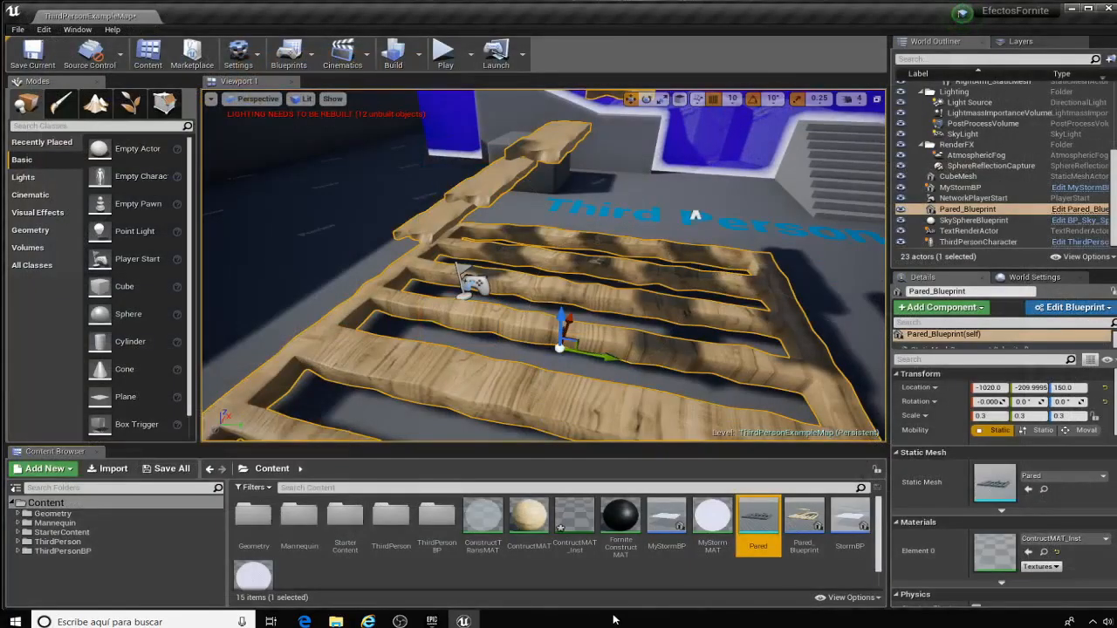
pyautogui.rightClick(616, 549)
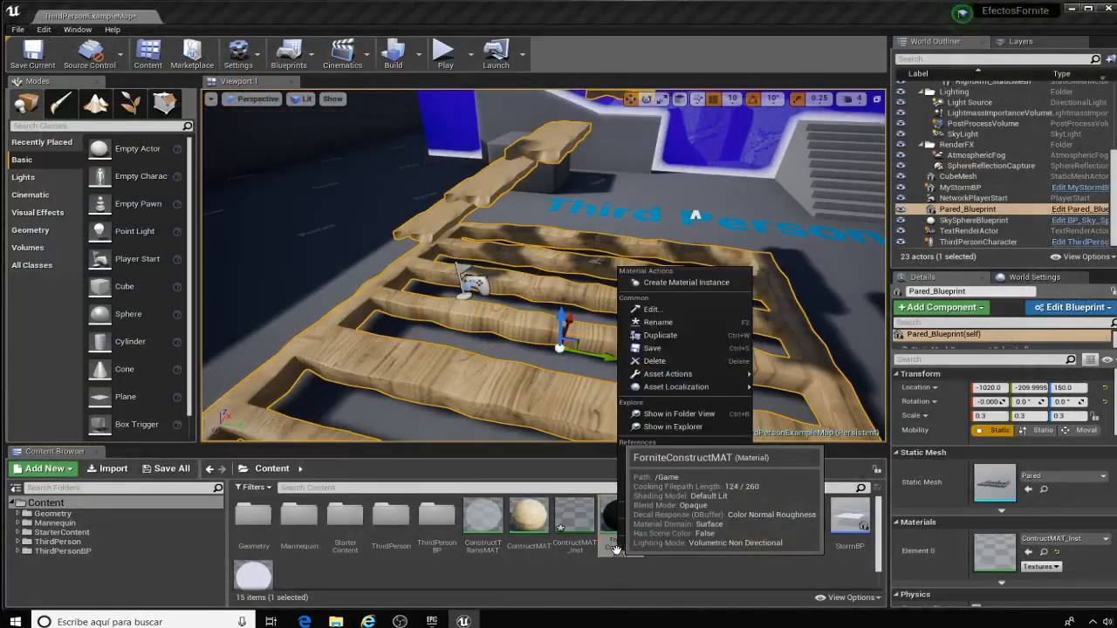
pyautogui.click(663, 283)
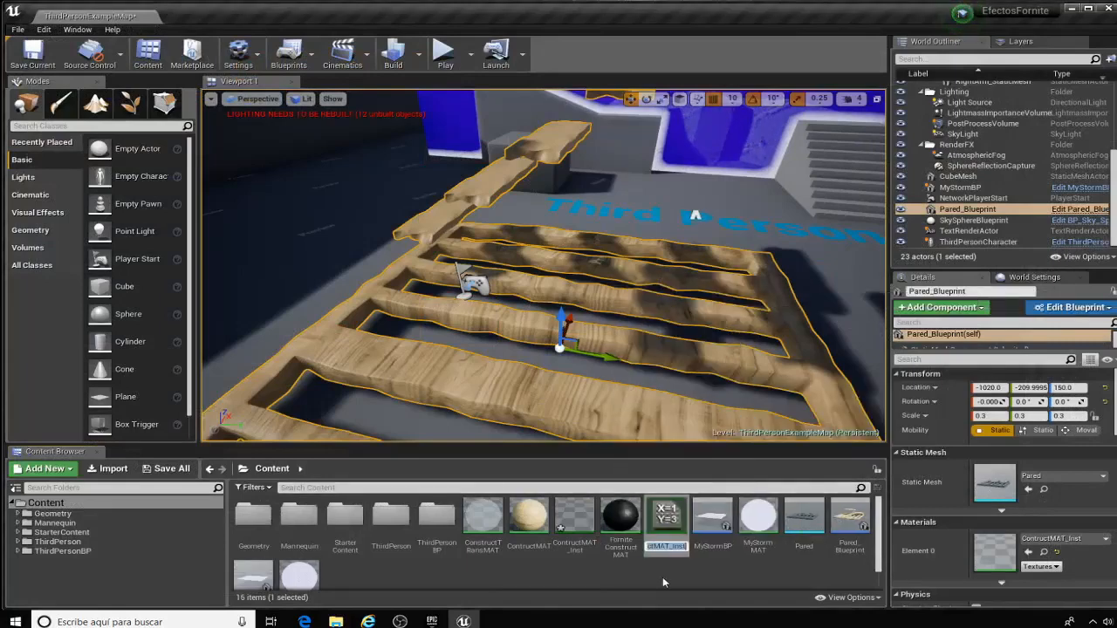
pyautogui.doubleClick(661, 524)
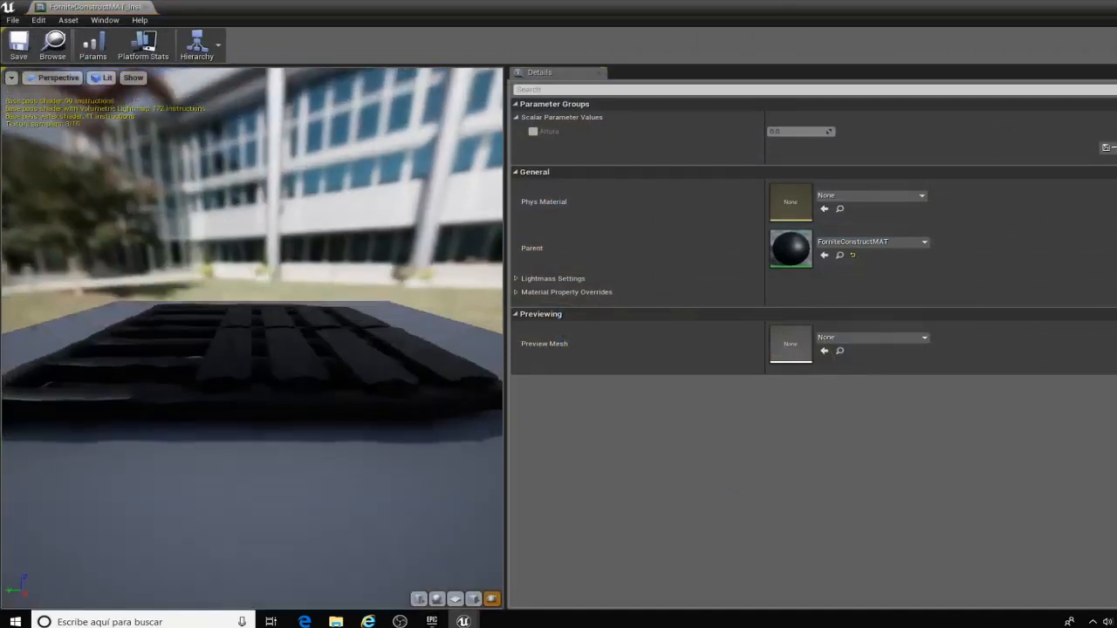
# Step: Enable the Altura override in the material instance, set it to about 35.83 and save the instance
pyautogui.moveTo(338, 303); pyautogui.dragTo(338, 303)
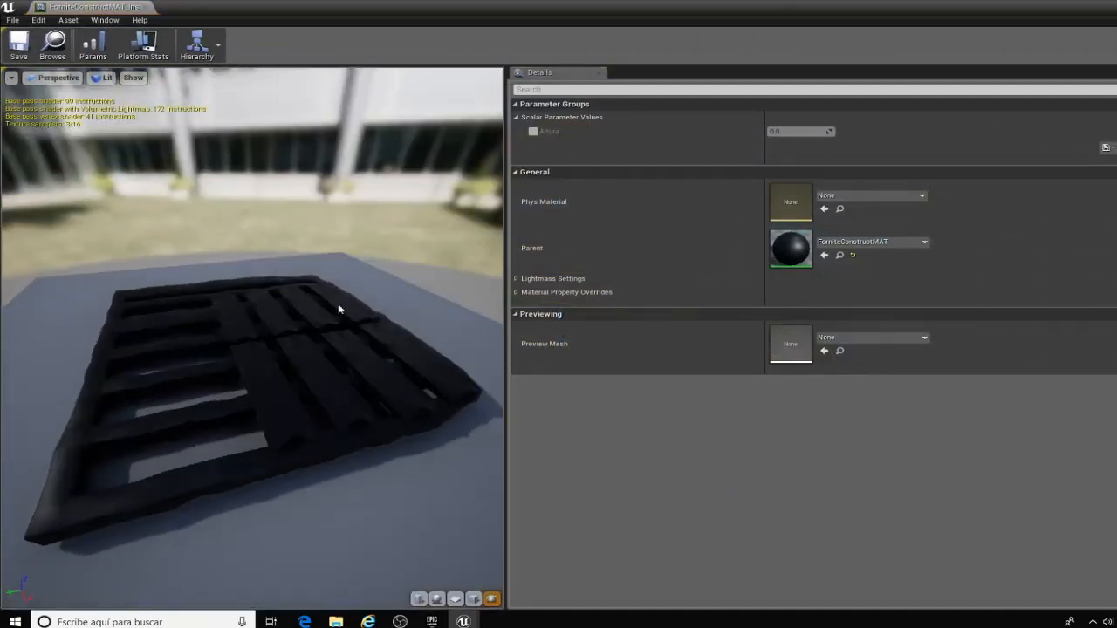
pyautogui.click(532, 131)
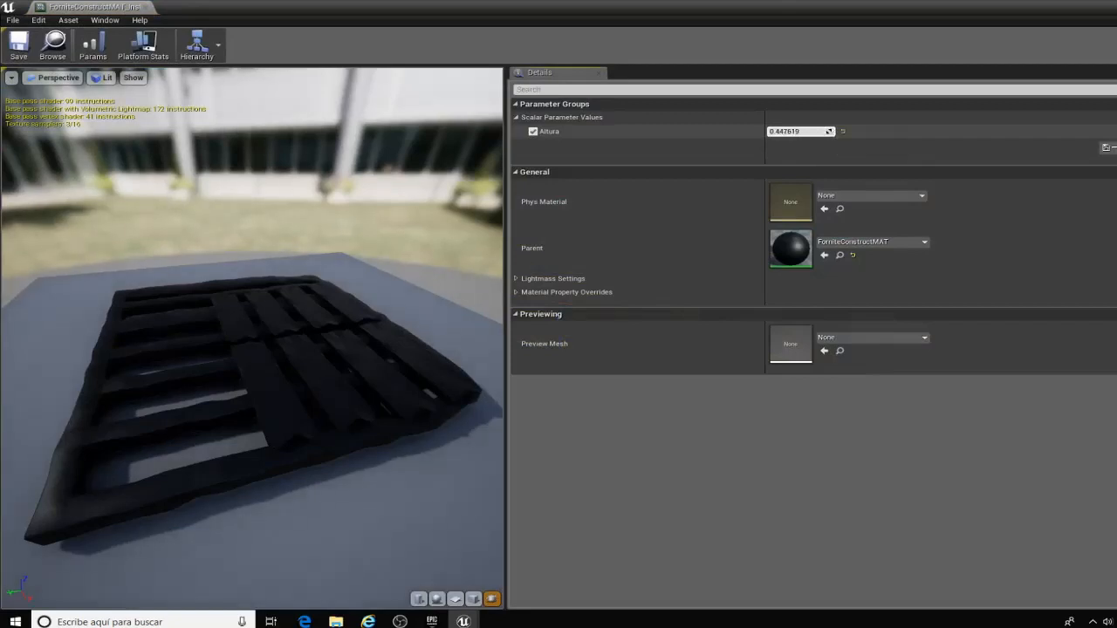
pyautogui.moveTo(798, 131); pyautogui.dragTo(840, 131)
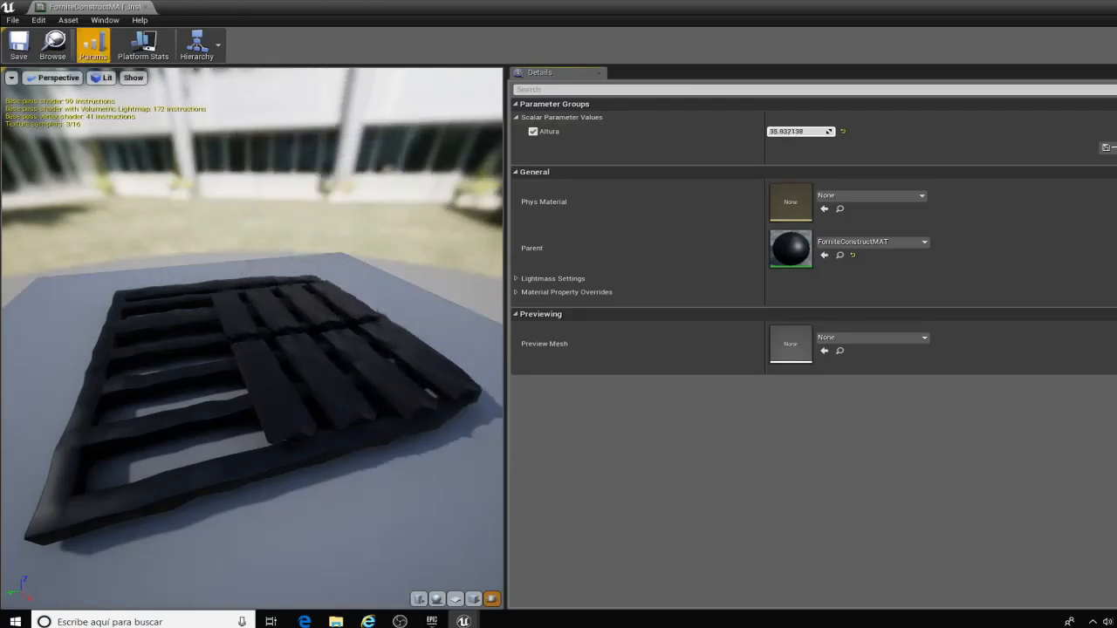
pyautogui.click(24, 44)
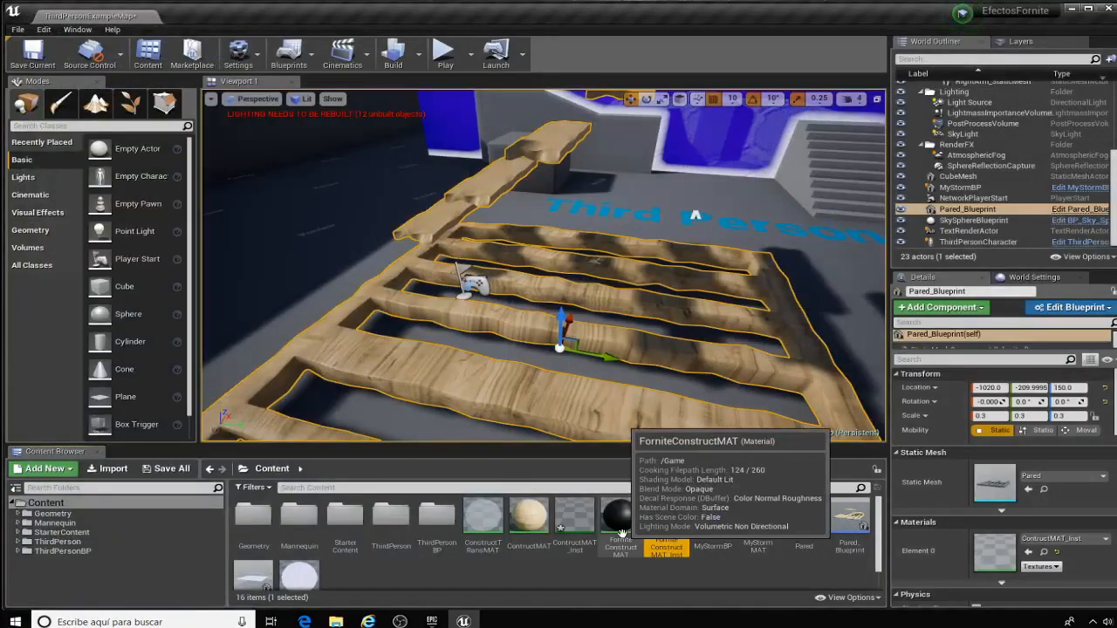
# Step: Reopen the parent material ForniteConstructMAT for editing
pyautogui.doubleClick(621, 524)
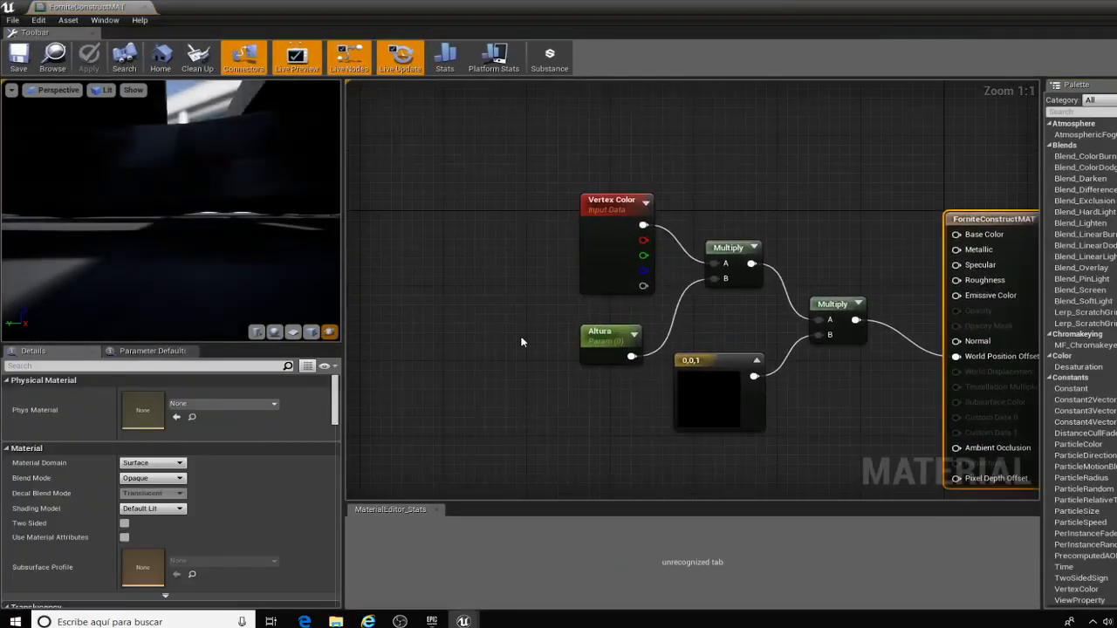
pyautogui.rightClick(586, 185)
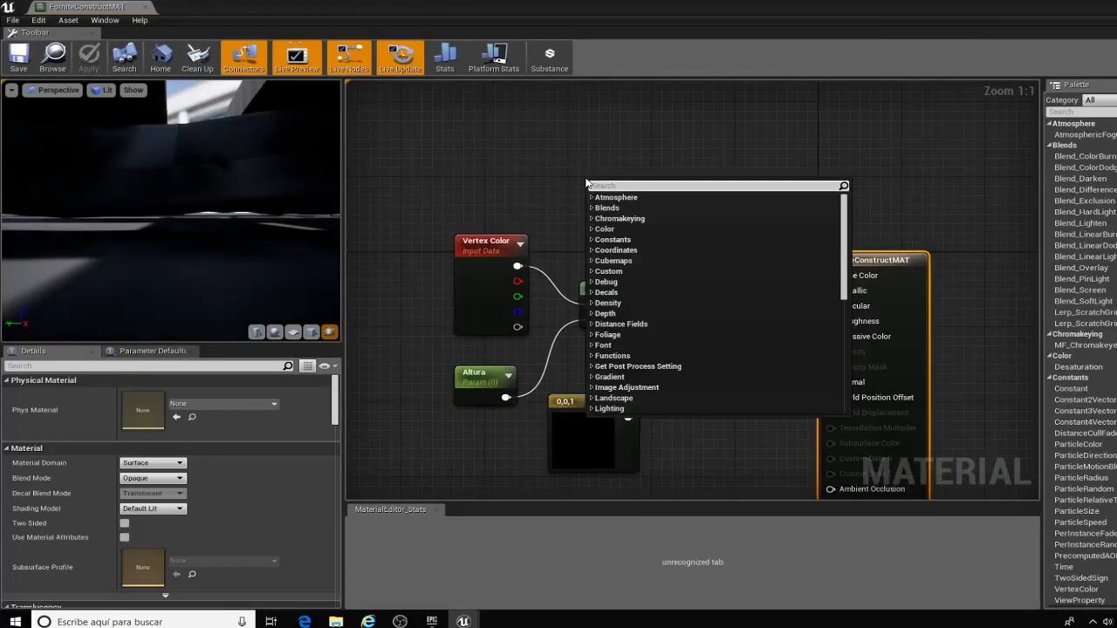
pyautogui.write('textur')
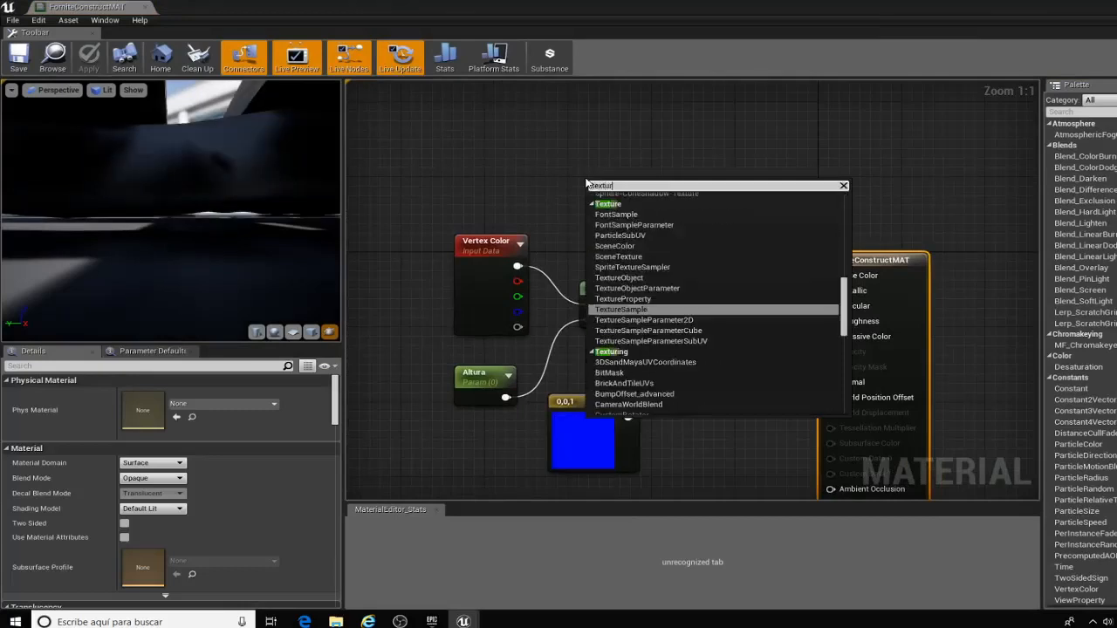
pyautogui.write('esampleparam')
pyautogui.press('Return')
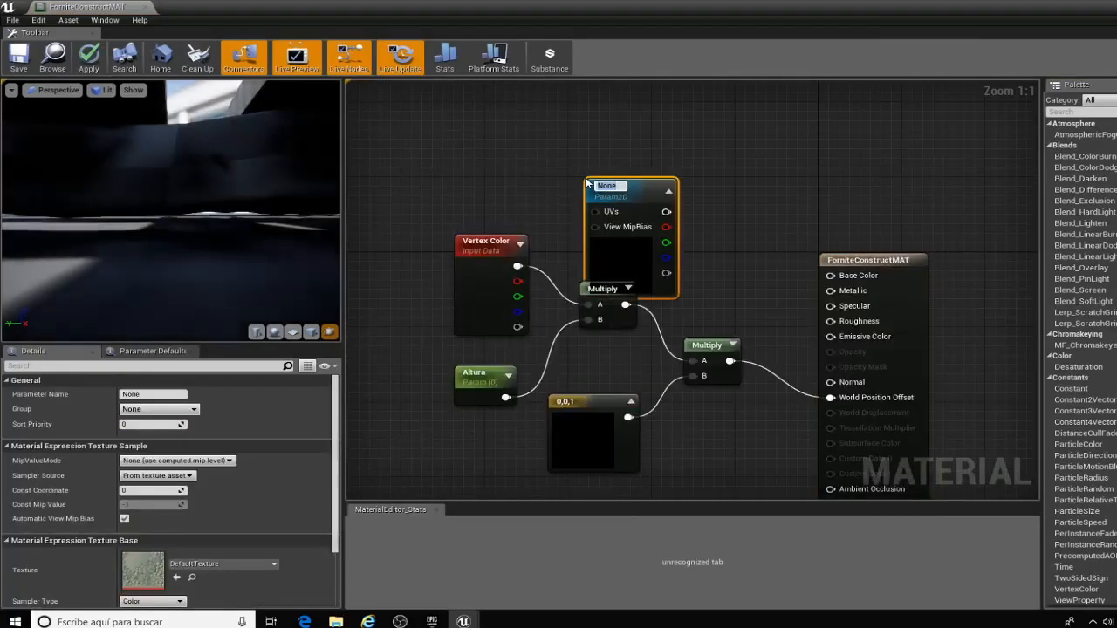
pyautogui.moveTo(623, 210); pyautogui.dragTo(605, 153)
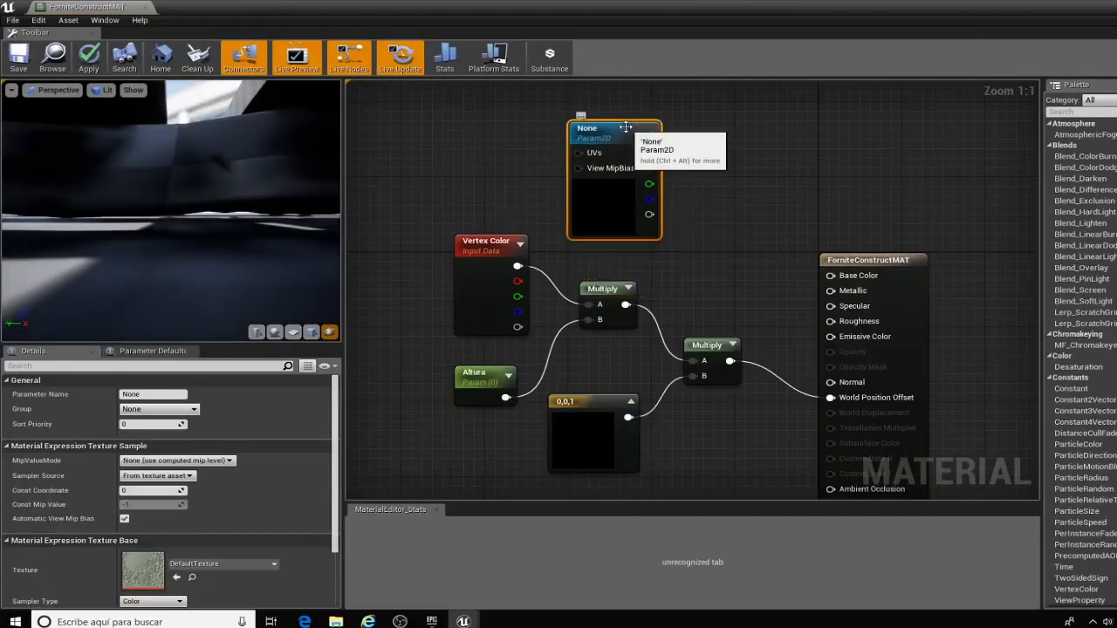
pyautogui.press('Delete')
# Step: Add a Texture Sample node above the Multiply nodes and assign the T_Wood_Pine_D texture to it
pyautogui.rightClick(588, 163)
pyautogui.write('texturesam')
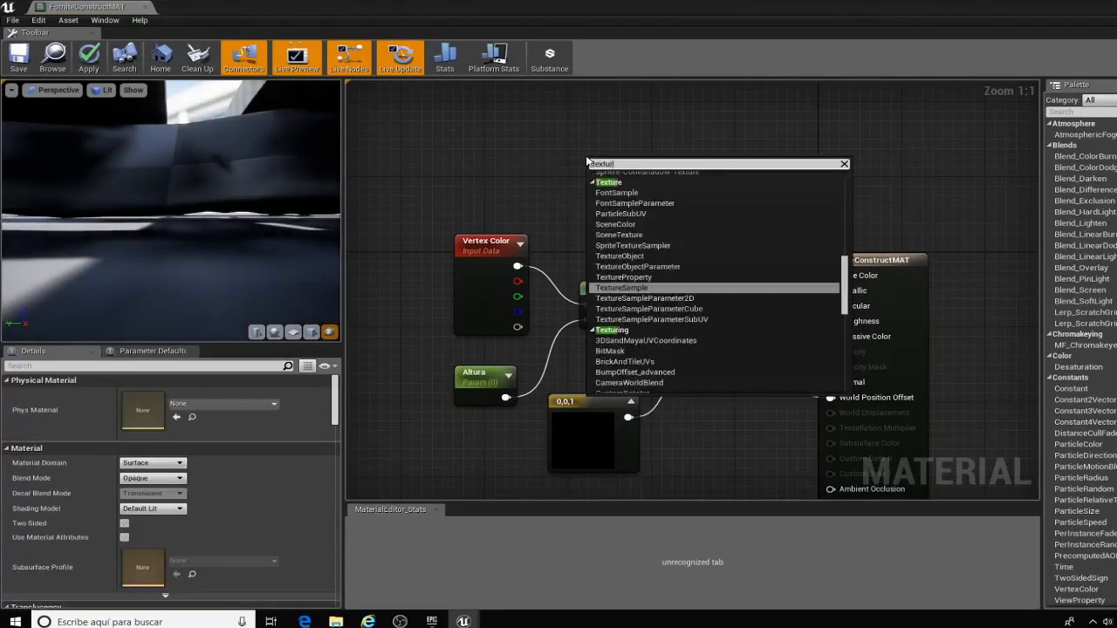
pyautogui.click(632, 291)
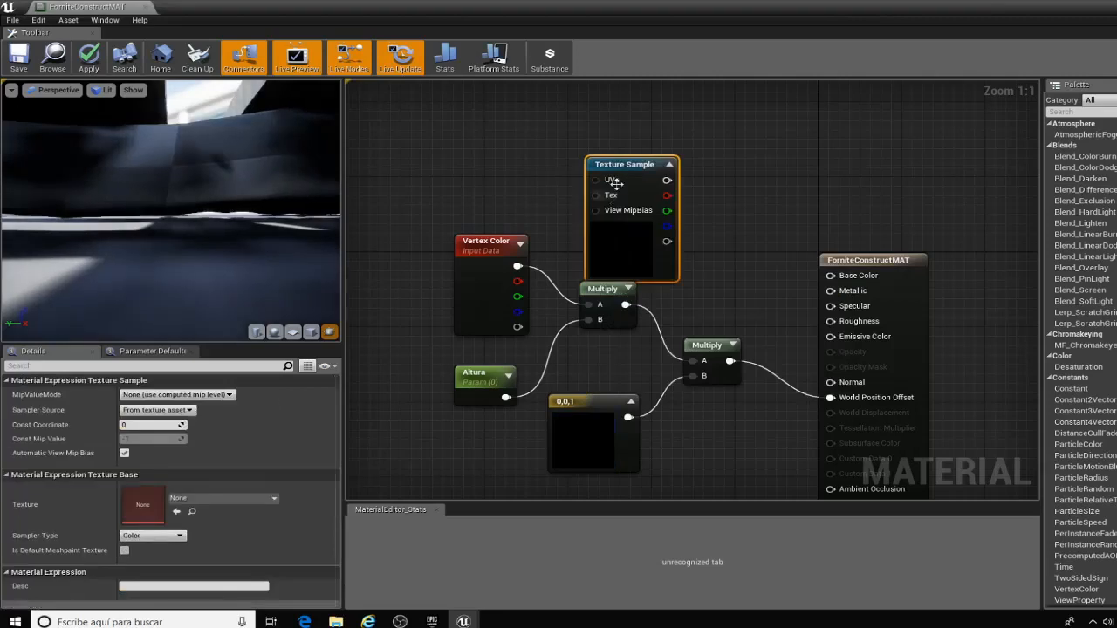
pyautogui.click(269, 500)
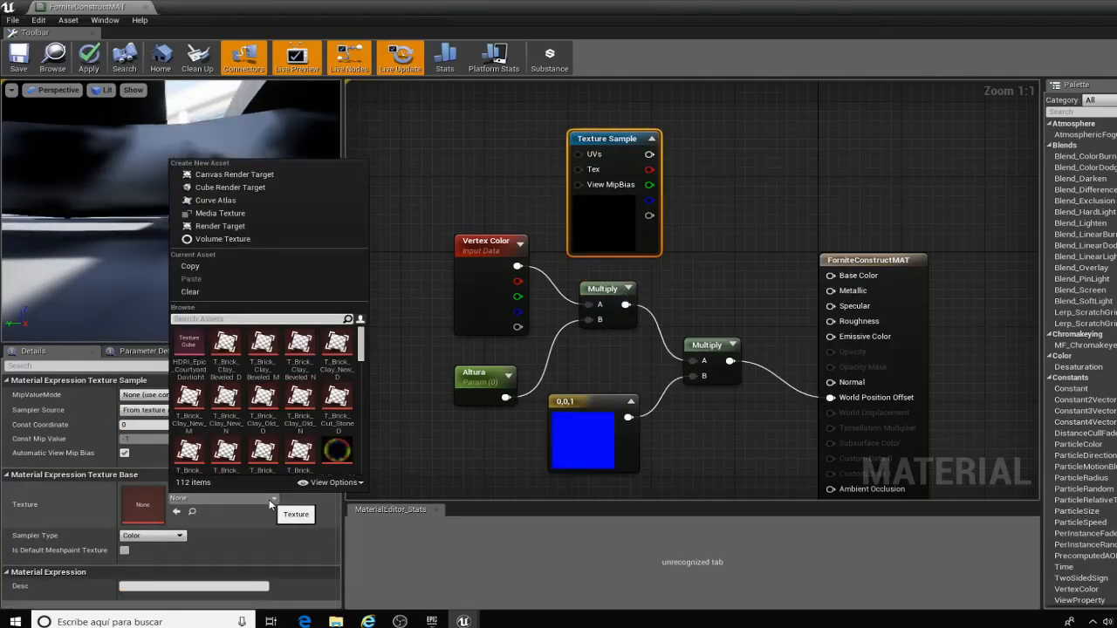
pyautogui.write('wood')
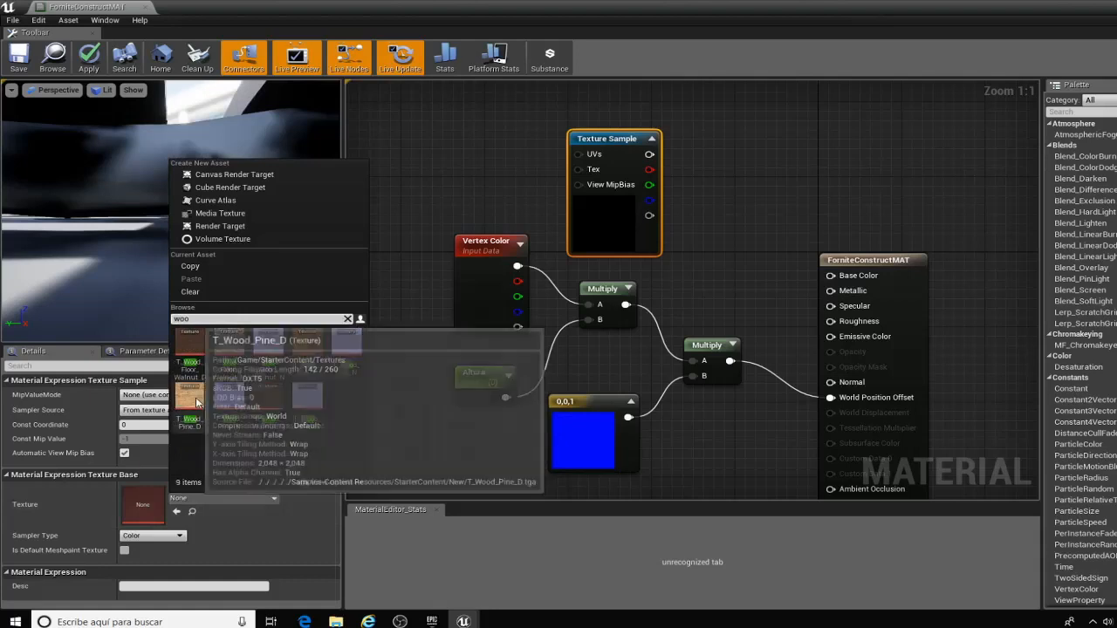
pyautogui.click(193, 399)
# Step: Connect the wood Texture Sample's colour output to the material's Base Color and save ForniteConstructMAT
pyautogui.moveTo(650, 153); pyautogui.dragTo(833, 277)
pyautogui.moveTo(791, 298); pyautogui.dragTo(761, 253, button='right')
pyautogui.click(19, 57)
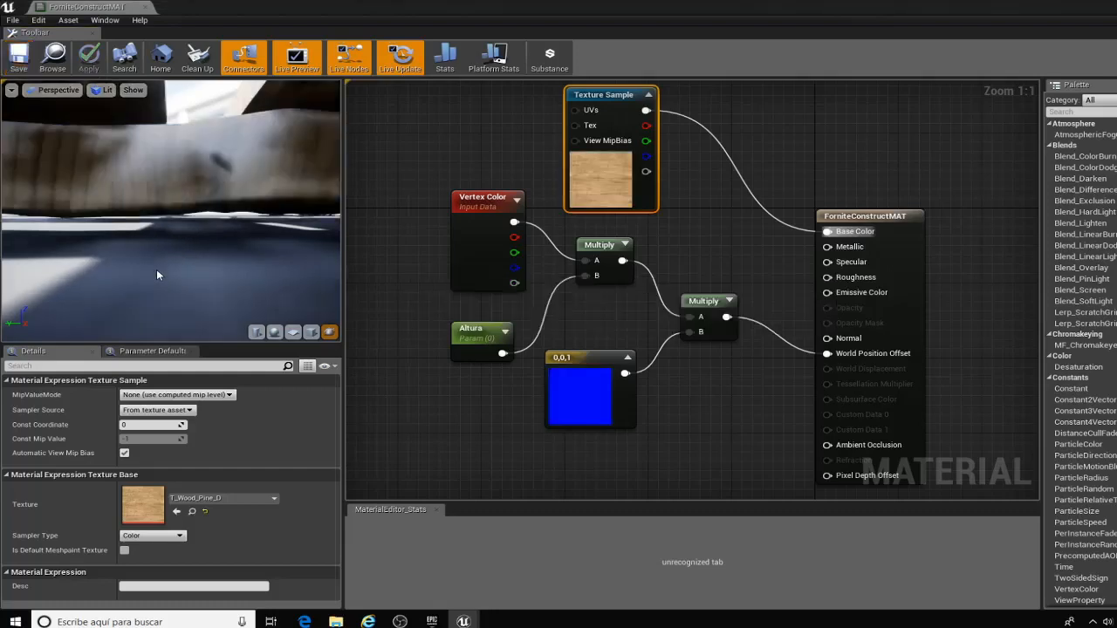
pyautogui.moveTo(145, 192); pyautogui.dragTo(119, 237)
pyautogui.scroll(-10, 147, 198)
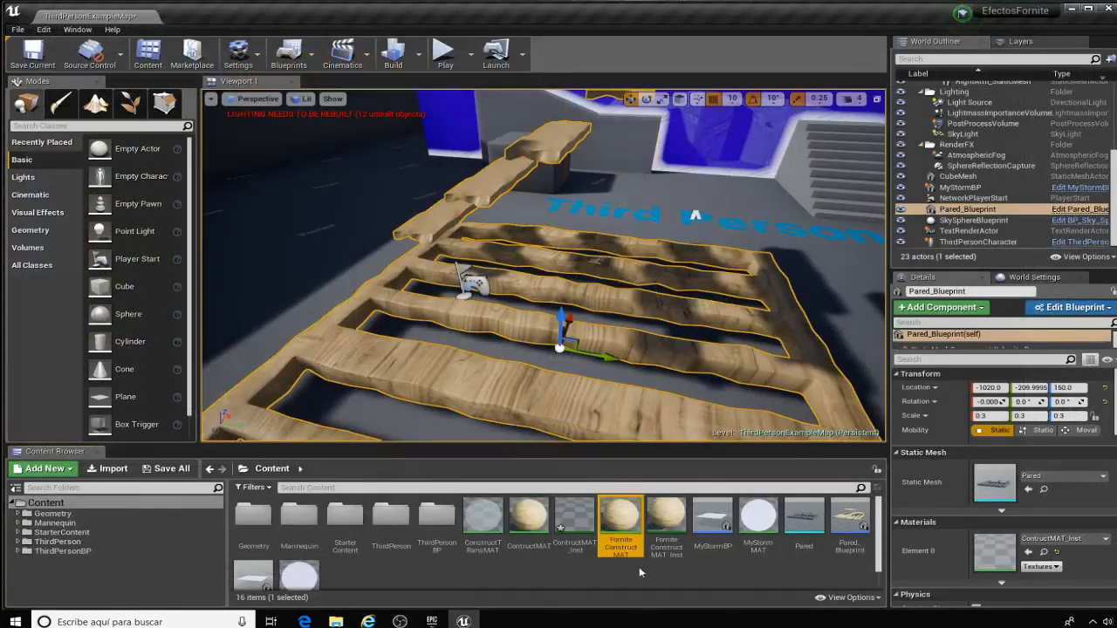
# Step: Open the ForniteConstructMAT instance from the Content folder and raise its Altura to about 68.17 with the whole wall in the preview
pyautogui.doubleClick(660, 523)
pyautogui.scroll(-5, 288, 349)
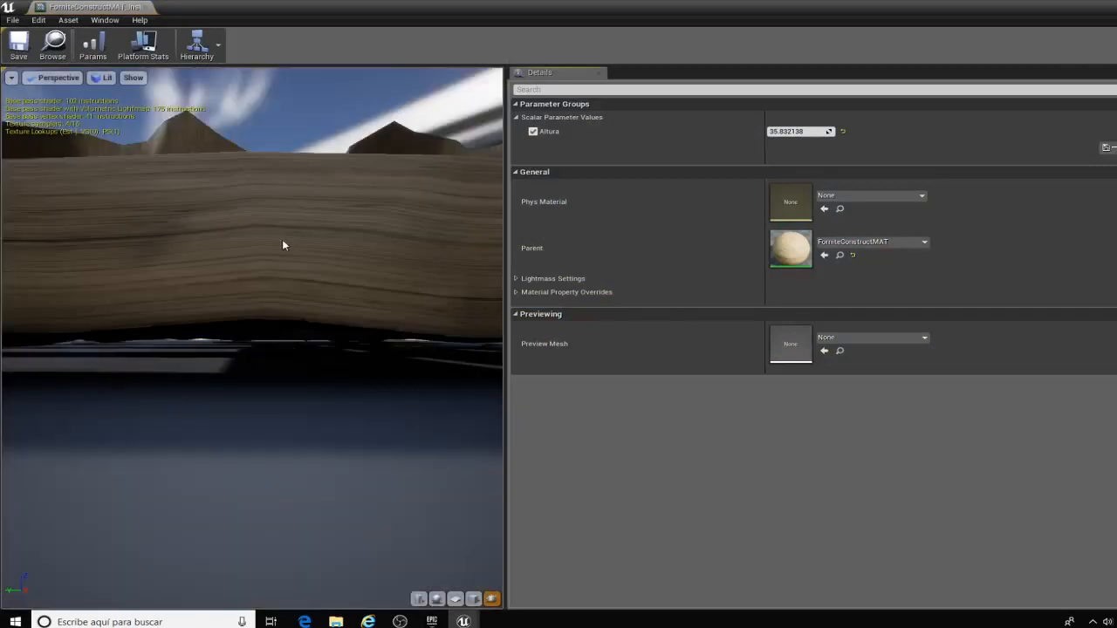
pyautogui.moveTo(282, 239); pyautogui.dragTo(366, 305)
pyautogui.moveTo(245, 297); pyautogui.dragTo(217, 296)
pyautogui.scroll(-2, 226, 326)
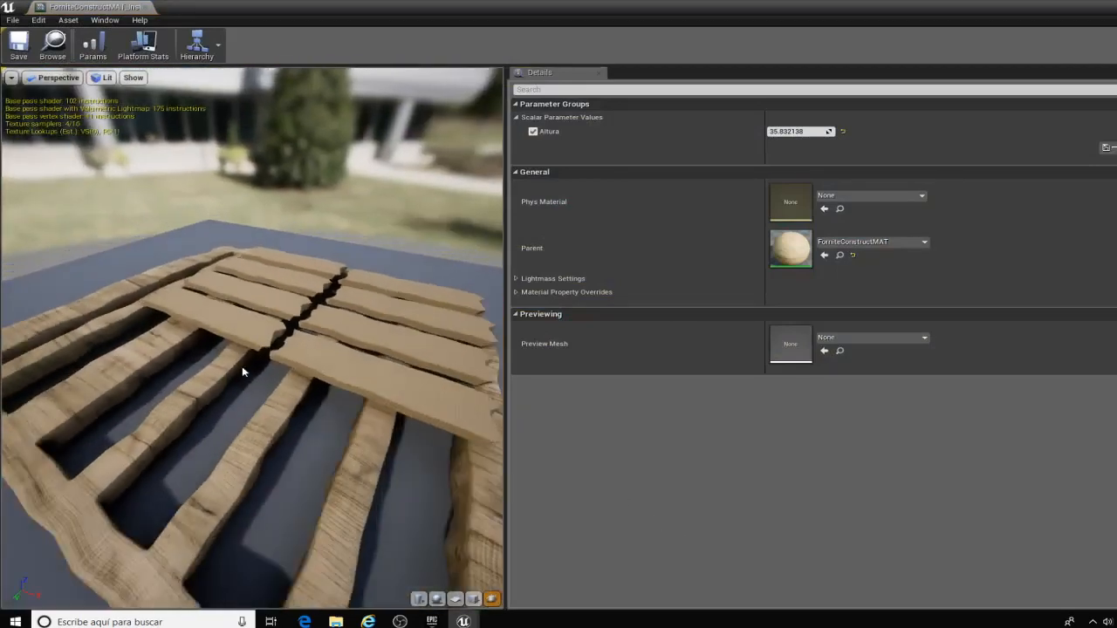
pyautogui.scroll(2, 242, 372)
pyautogui.scroll(-2, 237, 381)
pyautogui.moveTo(827, 131)
pyautogui.mouseDown()
pyautogui.moveTo(960, 130)
pyautogui.moveTo(847, 131)
pyautogui.mouseUp()
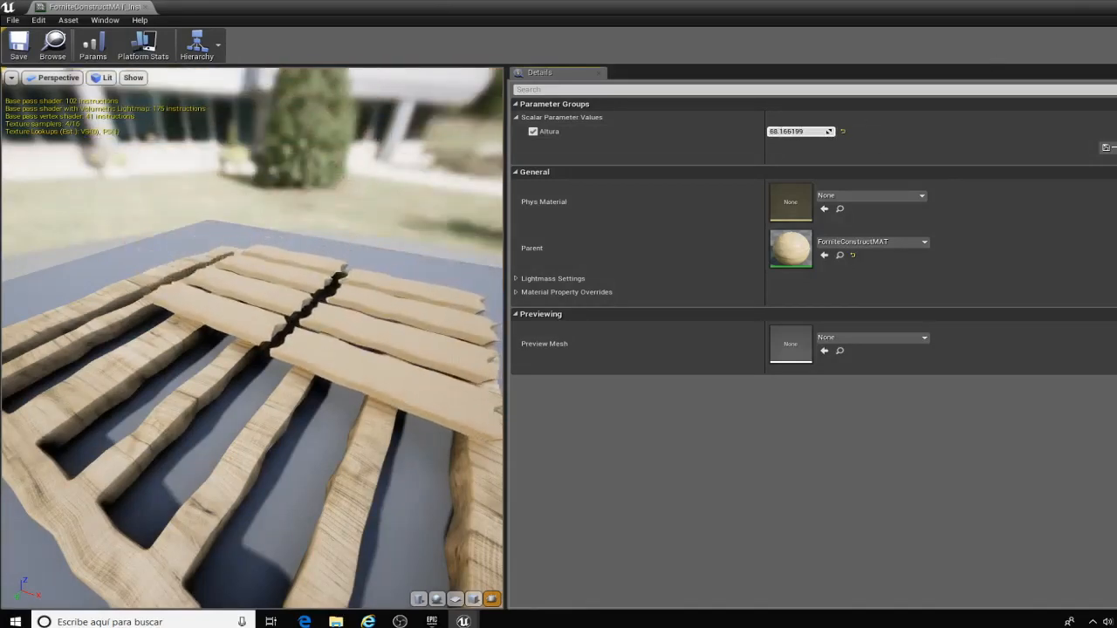